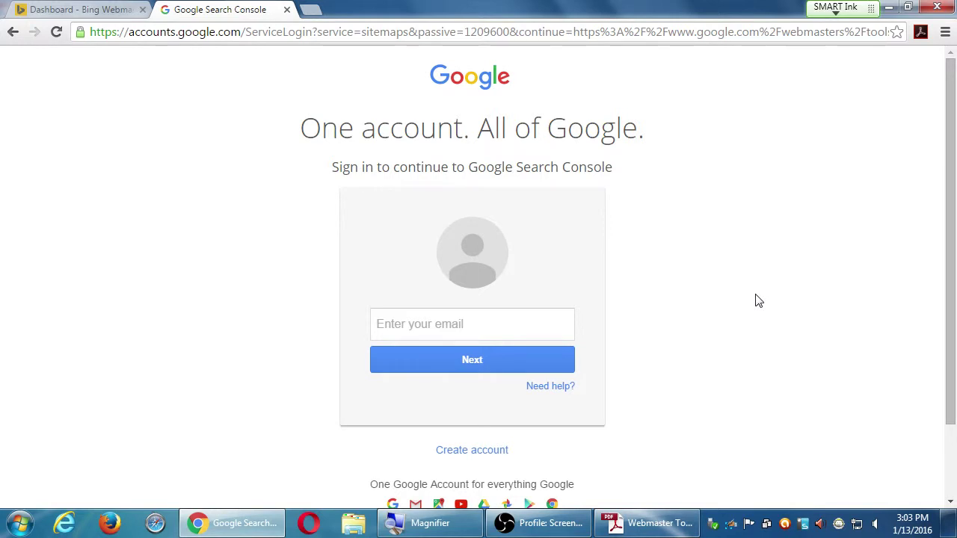
pyautogui.press('super+Left')
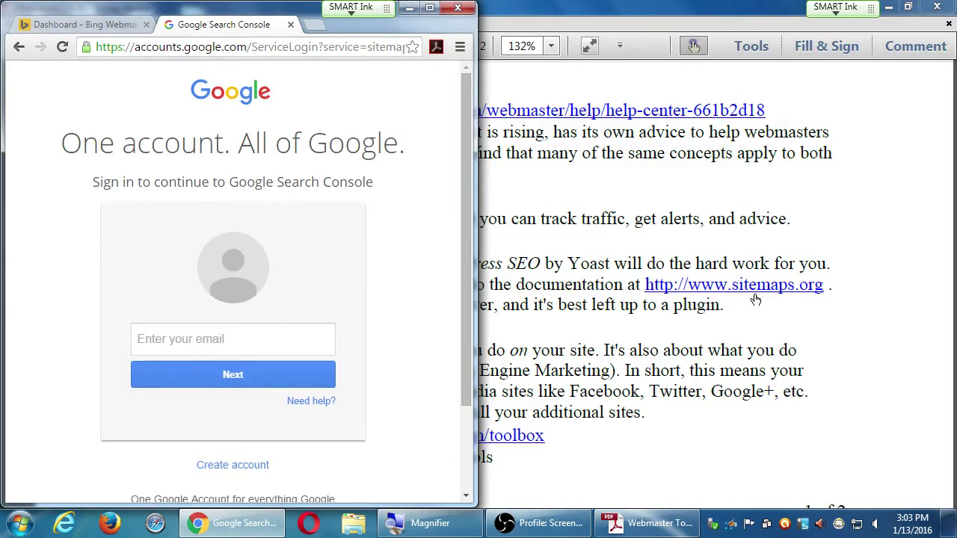
pyautogui.click(527, 523)
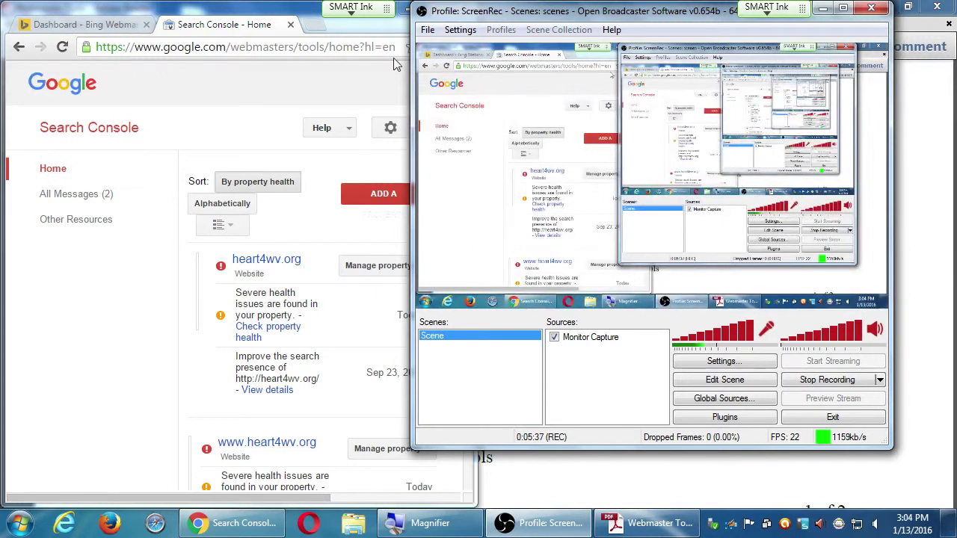
pyautogui.click(383, 37)
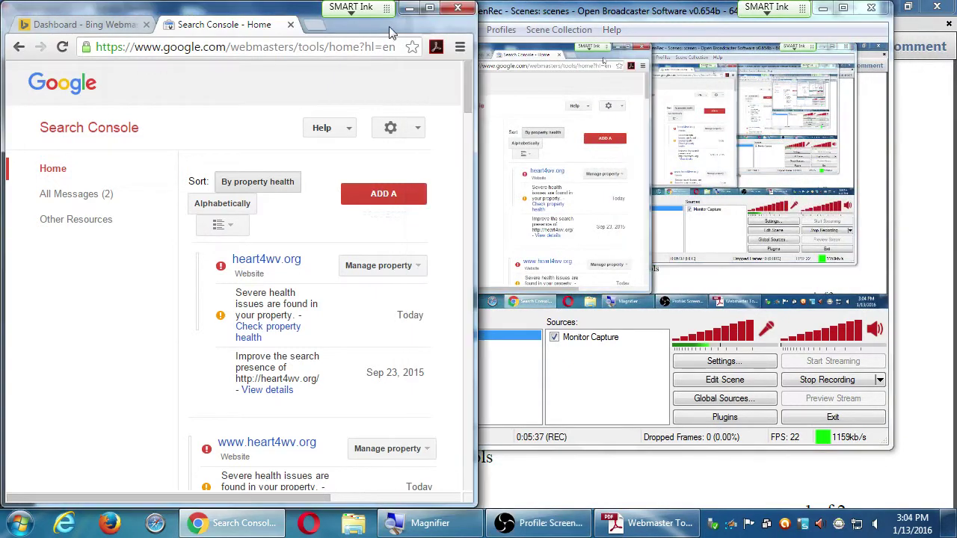
pyautogui.click(430, 8)
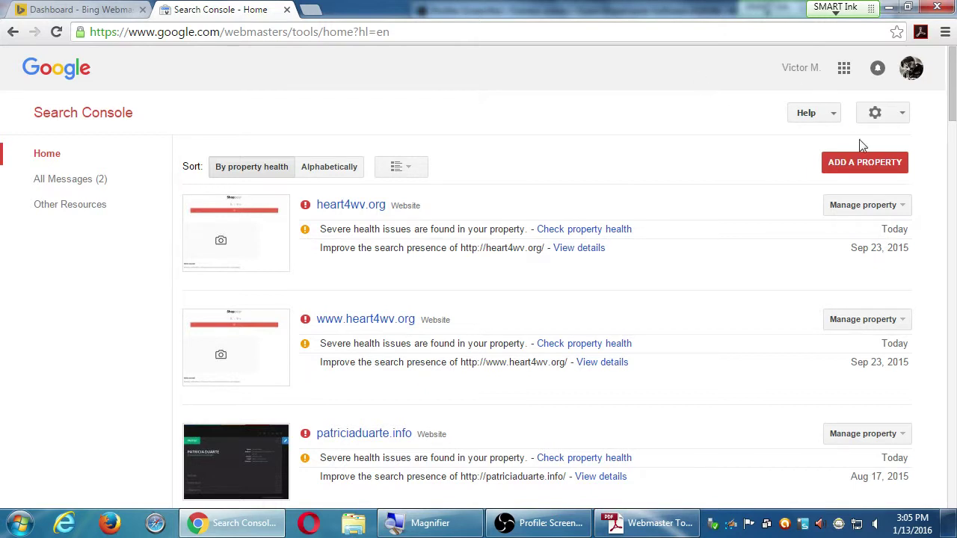
pyautogui.click(869, 162)
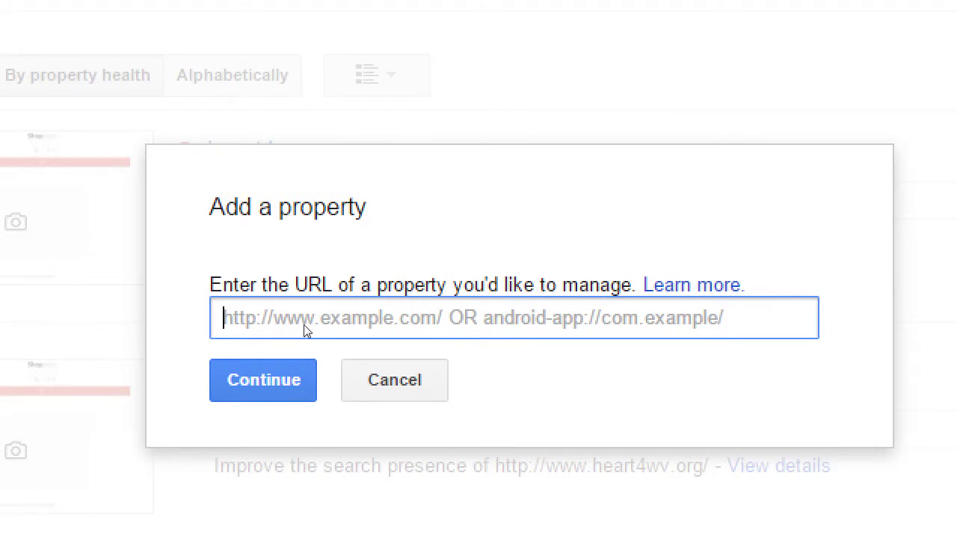
pyautogui.write('http://')
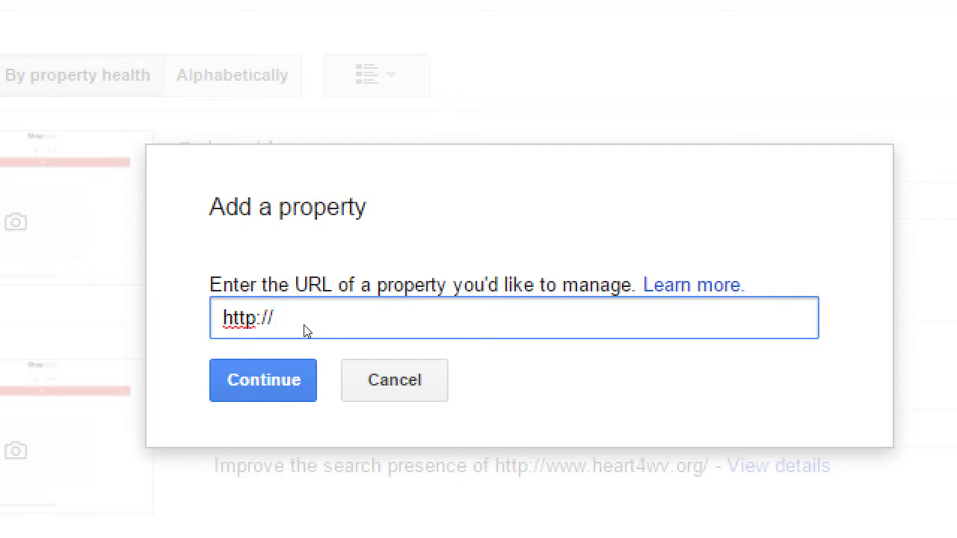
pyautogui.write('www.victor')
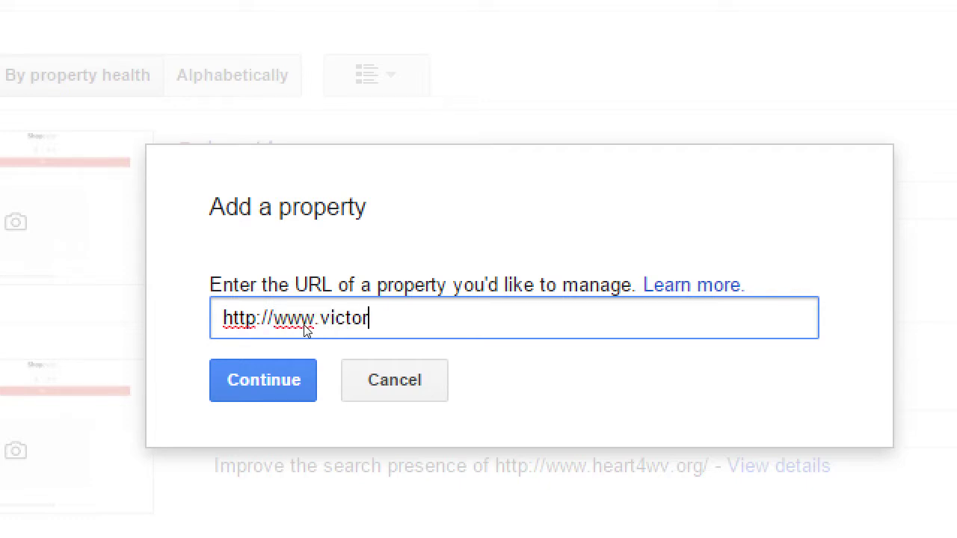
pyautogui.write('.com')
pyautogui.hotkey('ctrl', 'a')
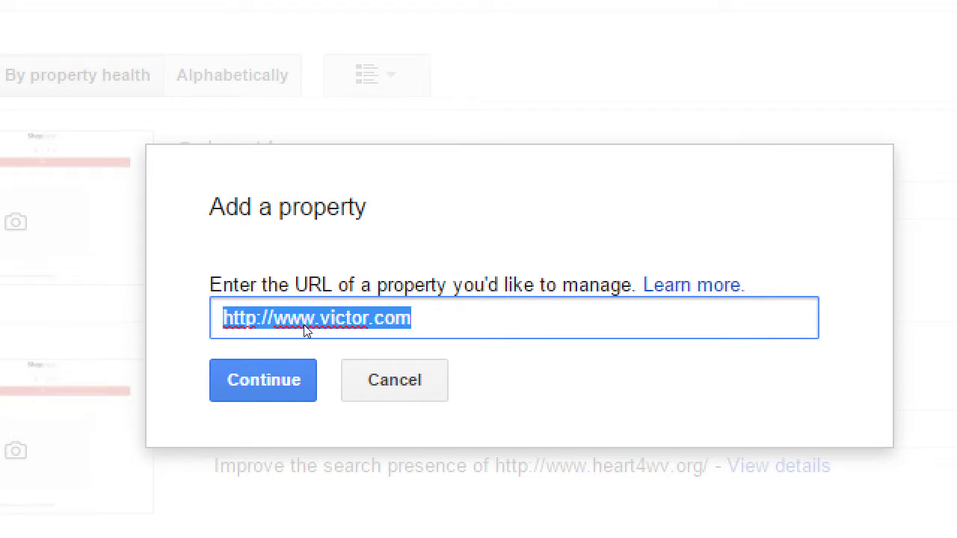
pyautogui.press('Home')
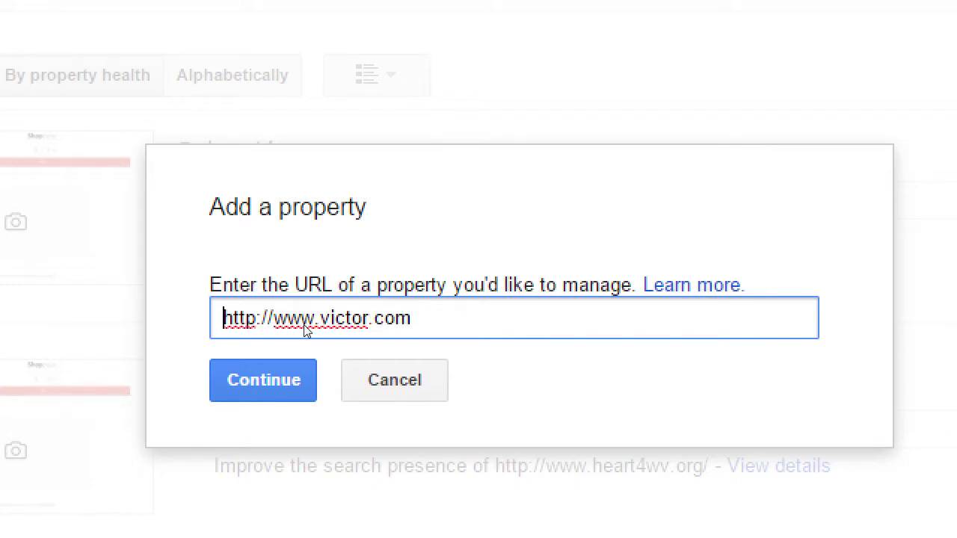
pyautogui.press('Right')
pyautogui.press('Right')
pyautogui.press('Right')
pyautogui.press('Right')
pyautogui.press('Right')
pyautogui.press('Right')
pyautogui.press('Right')
pyautogui.press('Delete')
pyautogui.press('Delete')
pyautogui.press('Delete')
pyautogui.press('Delete')
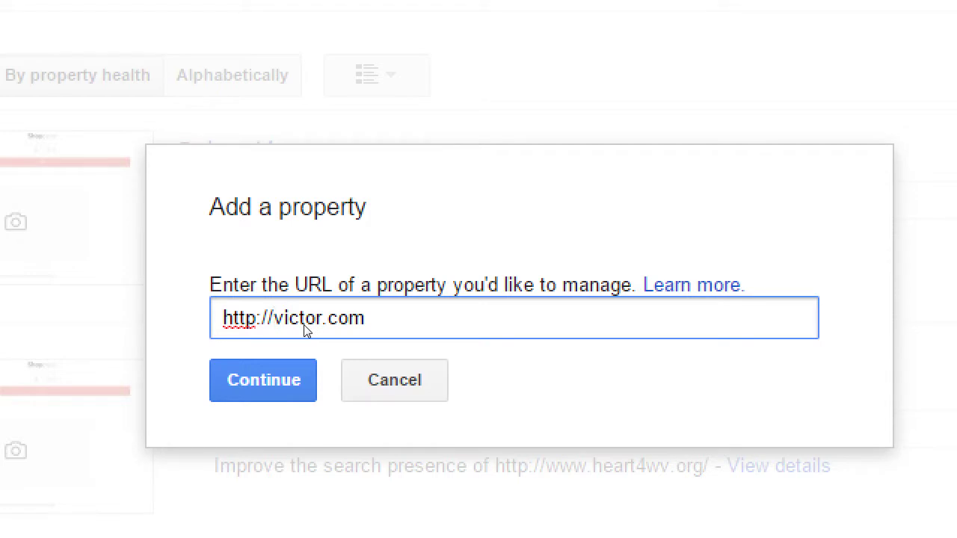
pyautogui.hotkey('ctrl', 'z')
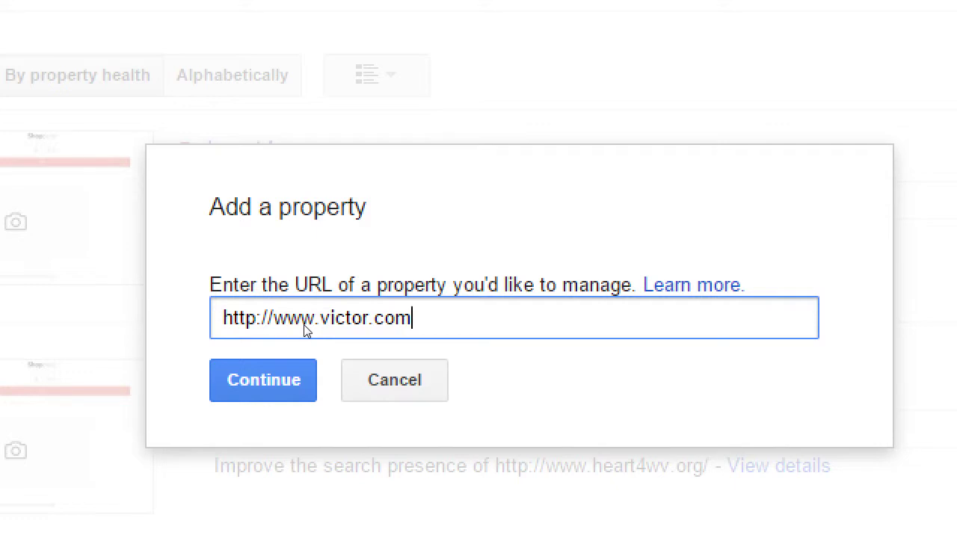
pyautogui.hotkey('ctrl', 'z')
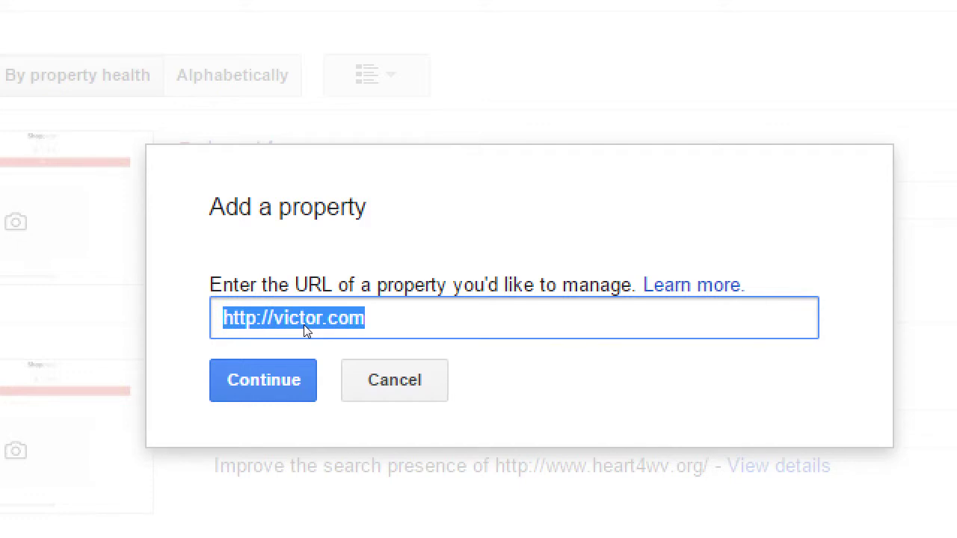
pyautogui.hotkey('ctrl', 'z')
pyautogui.hotkey('ctrl', 'z')
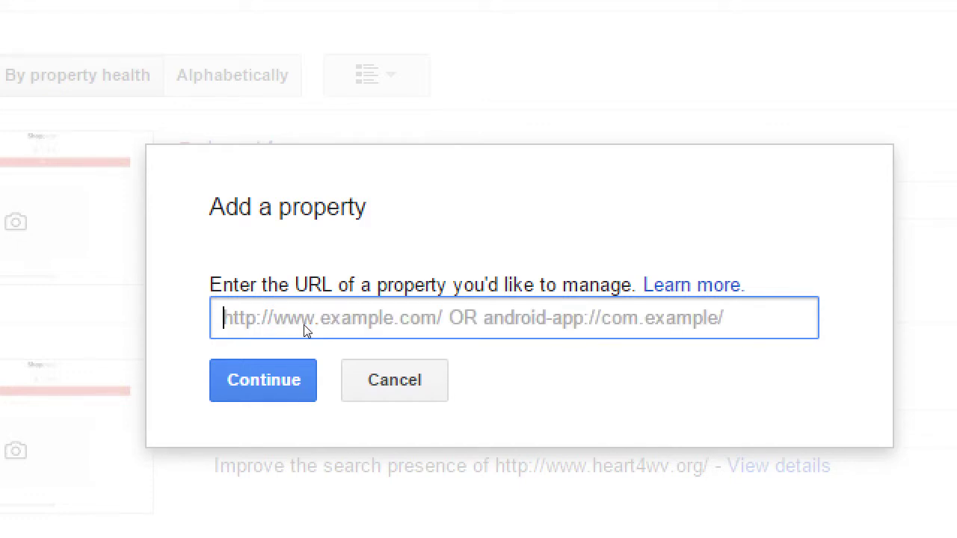
pyautogui.hotkey('ctrl', 'y')
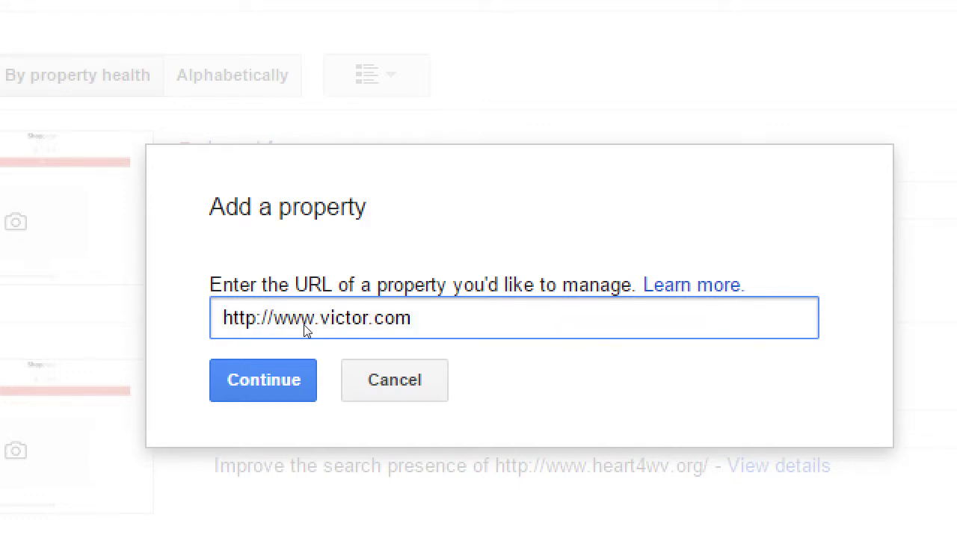
pyautogui.hotkey('ctrl', 'y')
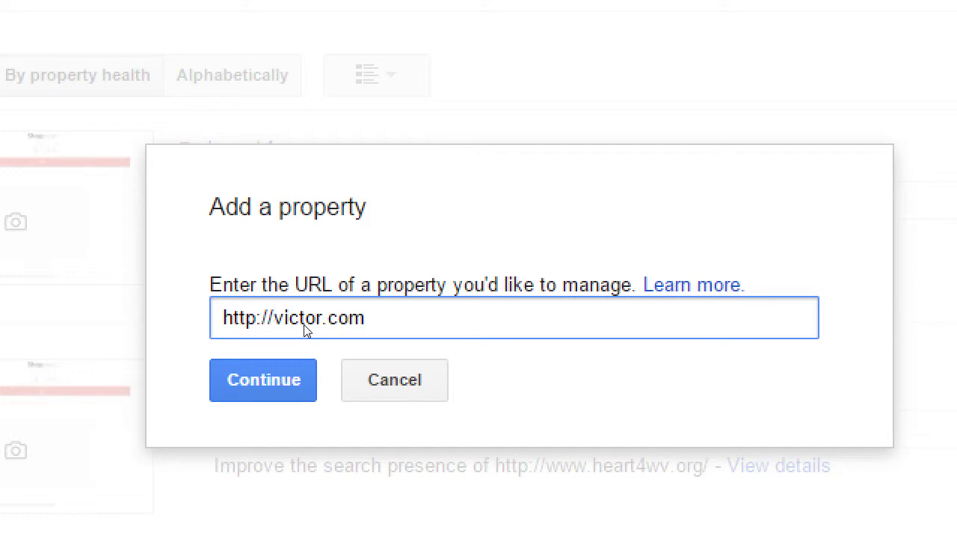
pyautogui.press('Left')
pyautogui.press('Left')
pyautogui.press('Left')
pyautogui.write('s')
pyautogui.press('End')
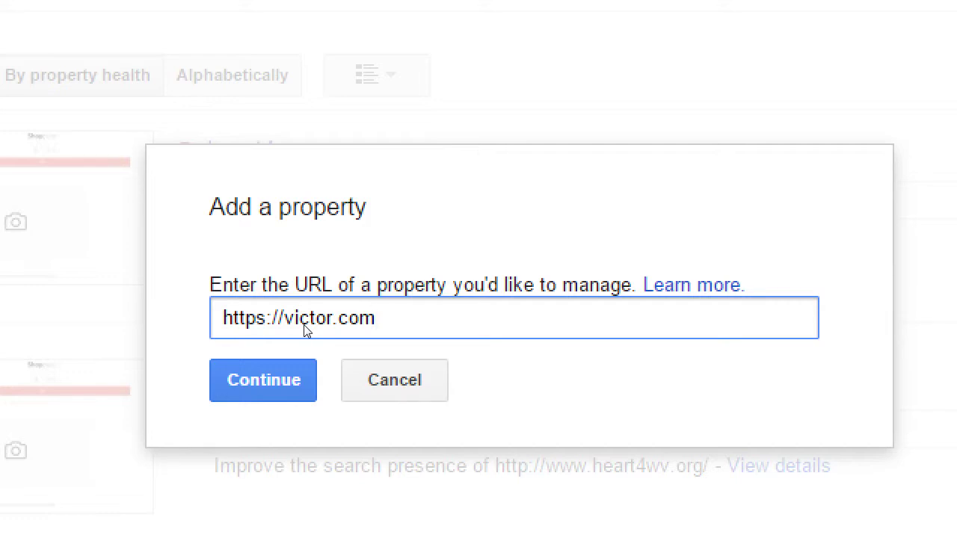
pyautogui.press('Left')
pyautogui.press('Left')
pyautogui.press('Left')
pyautogui.press('Left')
pyautogui.press('Left')
pyautogui.press('Left')
pyautogui.press('Left')
pyautogui.press('Left')
pyautogui.press('Left')
pyautogui.press('Left')
pyautogui.press('Left')
pyautogui.press('Left')
pyautogui.press('Left')
pyautogui.press('BackSpace')
pyautogui.press('Right')
pyautogui.press('Right')
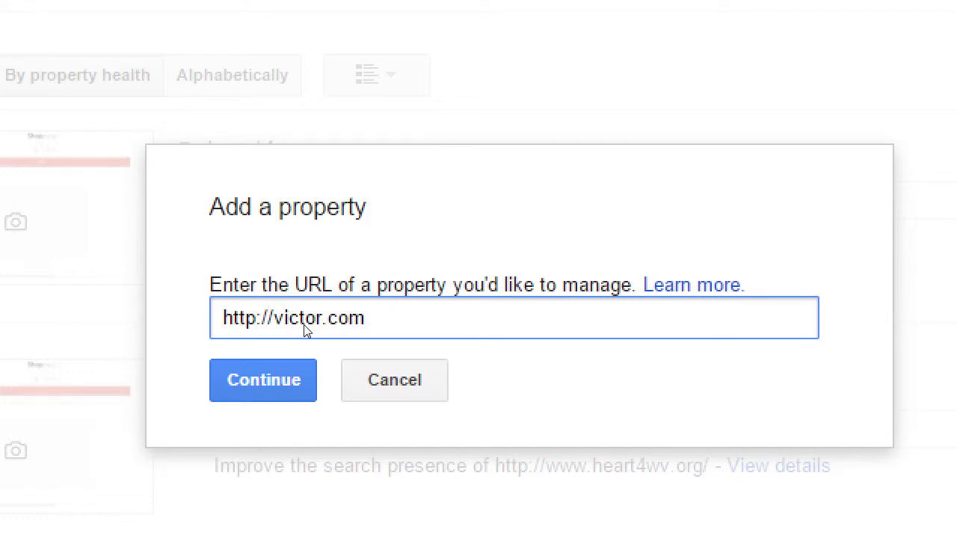
# Step: Insert the "blog." subdomain before victor.com in the property URL and remove it again
pyautogui.press('Right')
pyautogui.write('blog.')
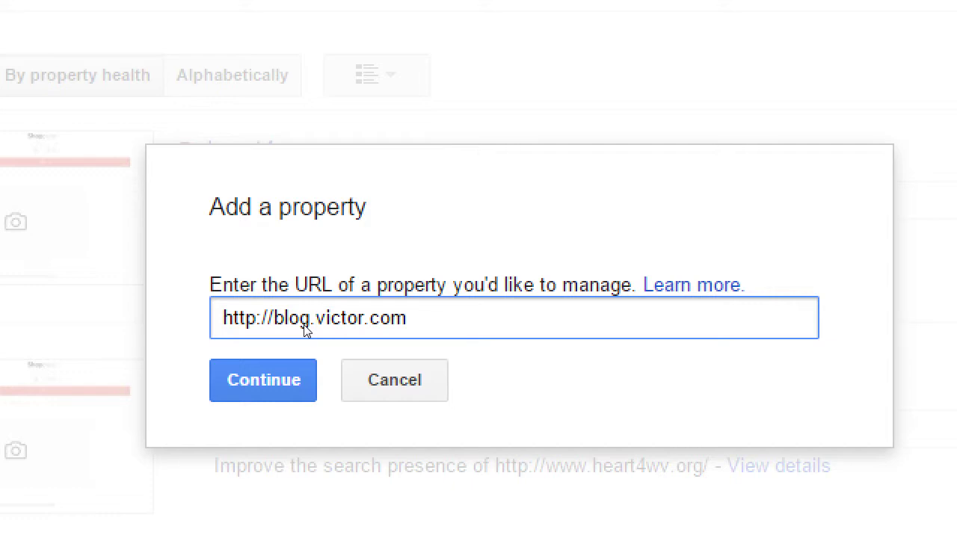
pyautogui.press('BackSpace')
pyautogui.press('BackSpace')
pyautogui.press('BackSpace')
pyautogui.press('BackSpace')
pyautogui.press('BackSpace')
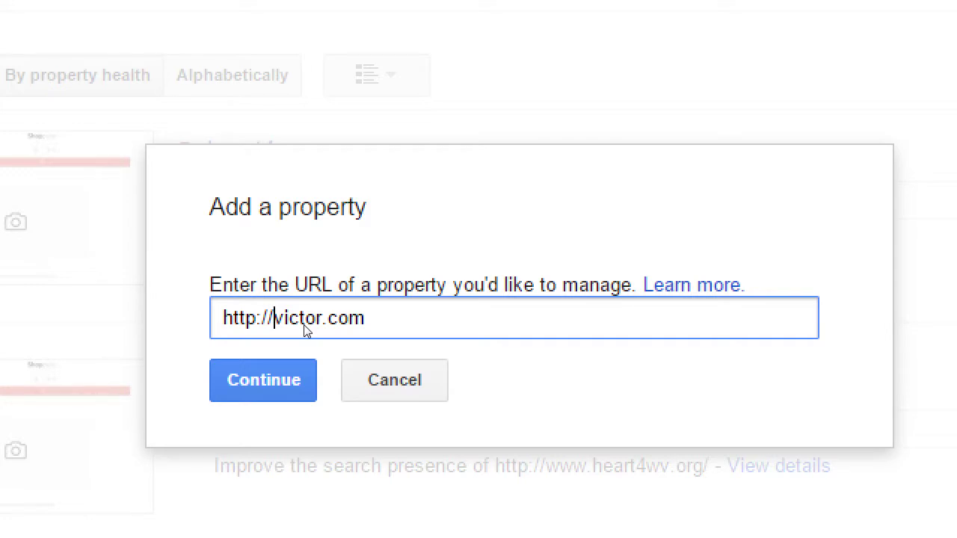
# Step: Add an "s" to the http protocol in the property URL and delete it again
pyautogui.press('Left')
pyautogui.press('Left')
pyautogui.press('Left')
pyautogui.write('s')
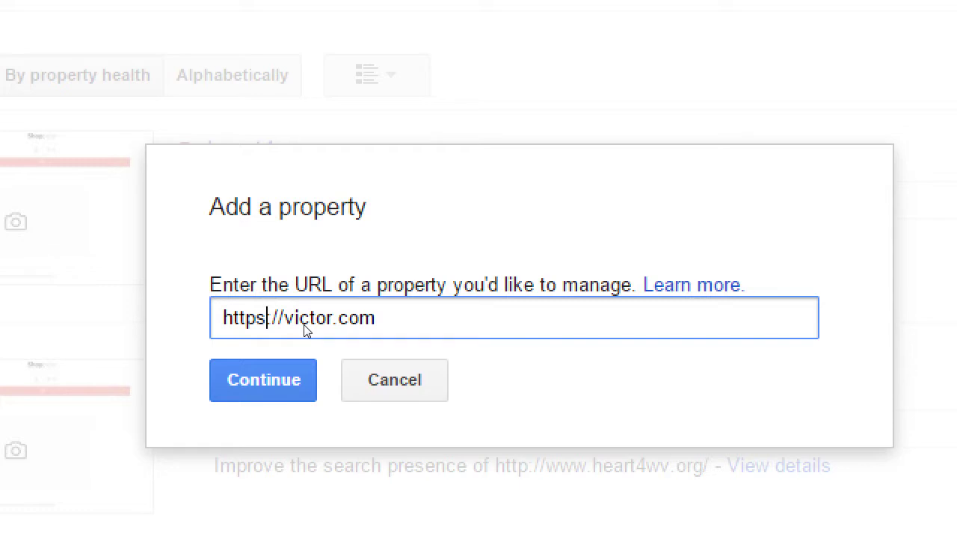
pyautogui.press('BackSpace')
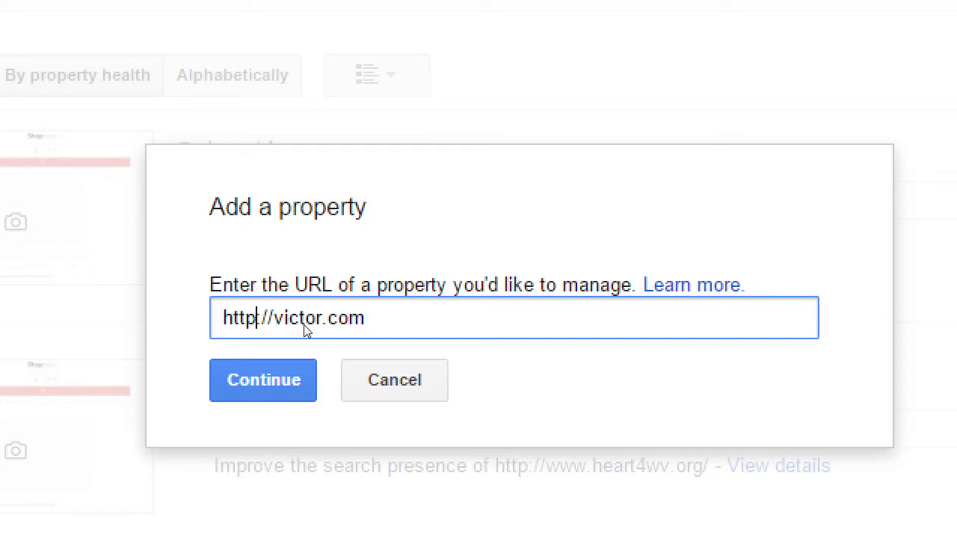
# Step: Append the note "SSL Certificate" after the property URL and delete it again
pyautogui.press('End')
pyautogui.write('SSL Cer')
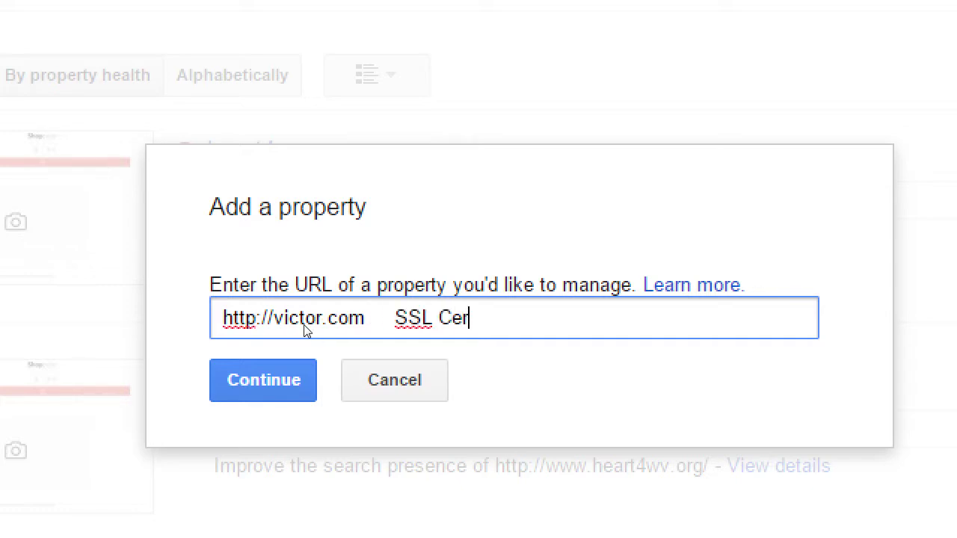
pyautogui.write('tificate')
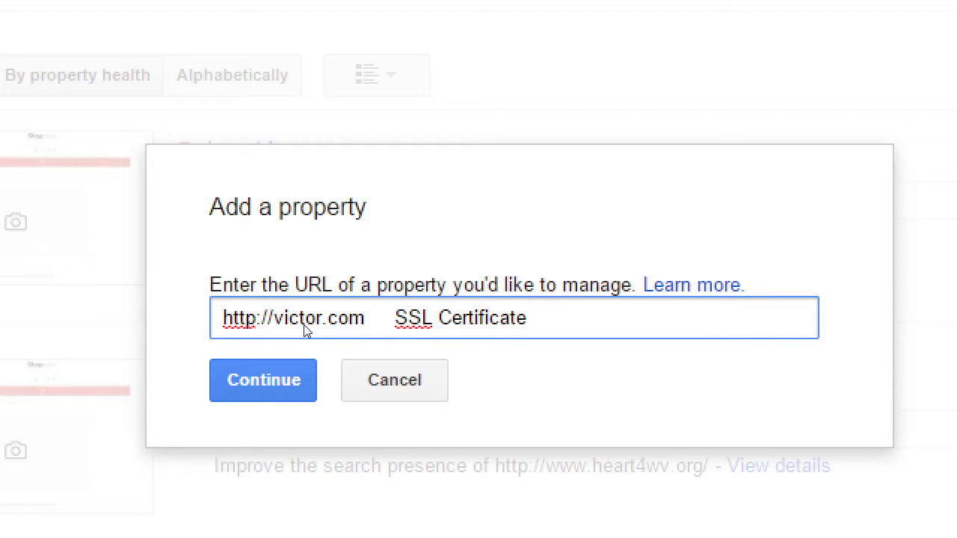
pyautogui.press('BackSpace')
pyautogui.press('BackSpace')
pyautogui.press('BackSpace')
pyautogui.press('BackSpace')
pyautogui.press('BackSpace')
pyautogui.press('BackSpace')
pyautogui.press('BackSpace')
pyautogui.press('BackSpace')
pyautogui.press('BackSpace')
pyautogui.press('BackSpace')
pyautogui.press('BackSpace')
pyautogui.press('BackSpace')
pyautogui.press('BackSpace')
pyautogui.press('BackSpace')
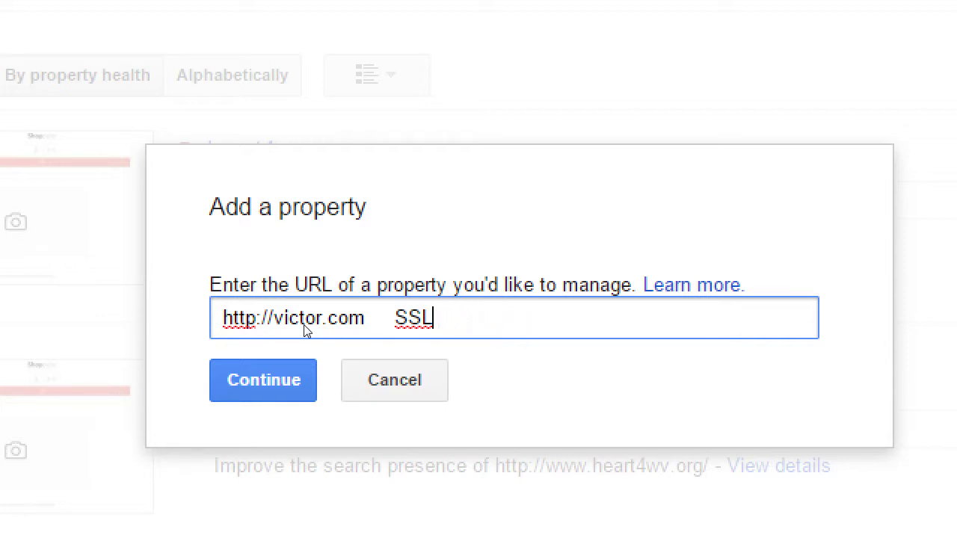
pyautogui.press('BackSpace')
pyautogui.press('BackSpace')
pyautogui.press('BackSpace')
pyautogui.press('BackSpace')
pyautogui.press('BackSpace')
pyautogui.press('BackSpace')
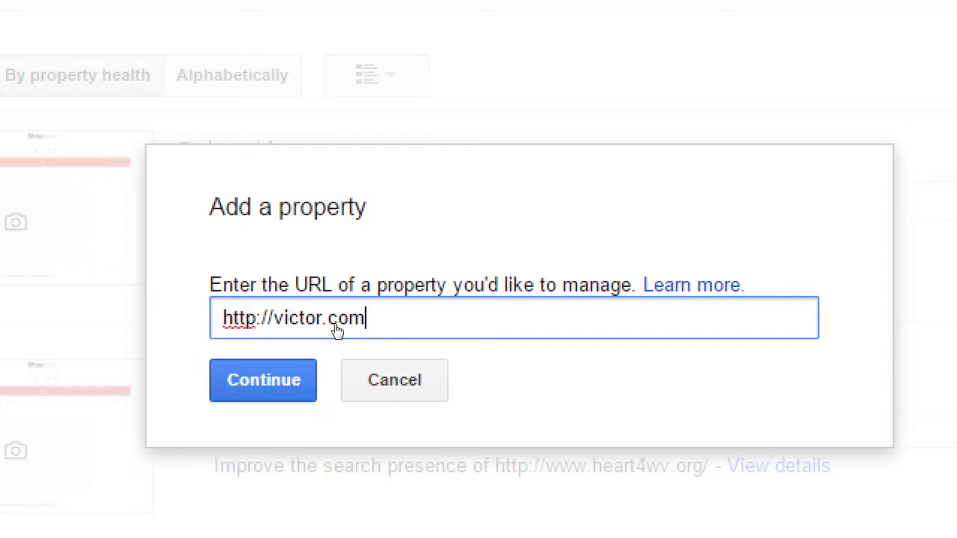
pyautogui.press('Tab')
pyautogui.press('Return')
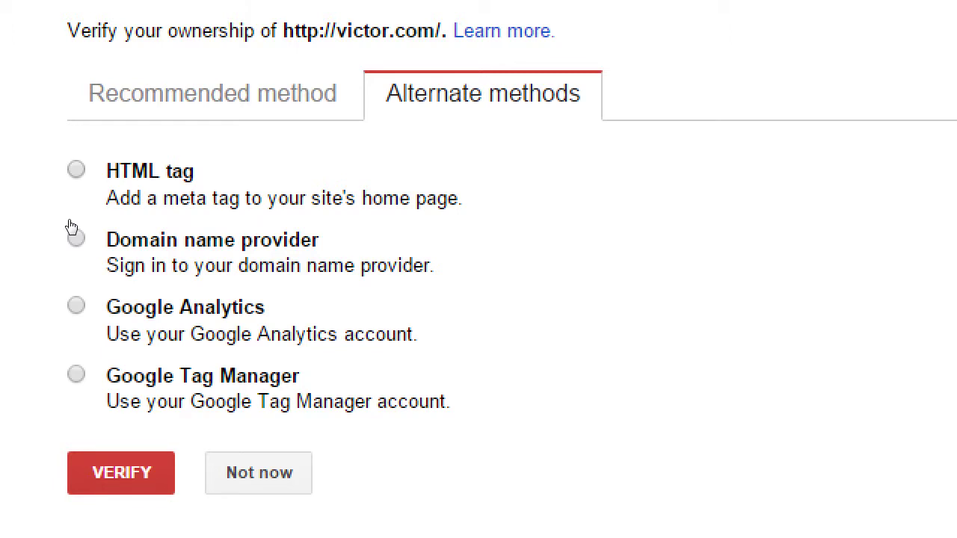
pyautogui.click(71, 230)
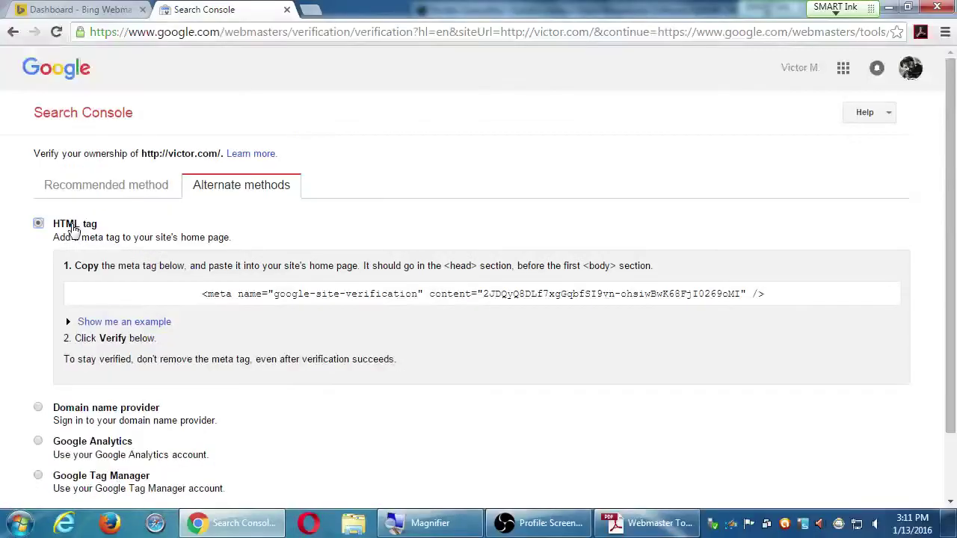
pyautogui.scroll(-1, 263, 217)
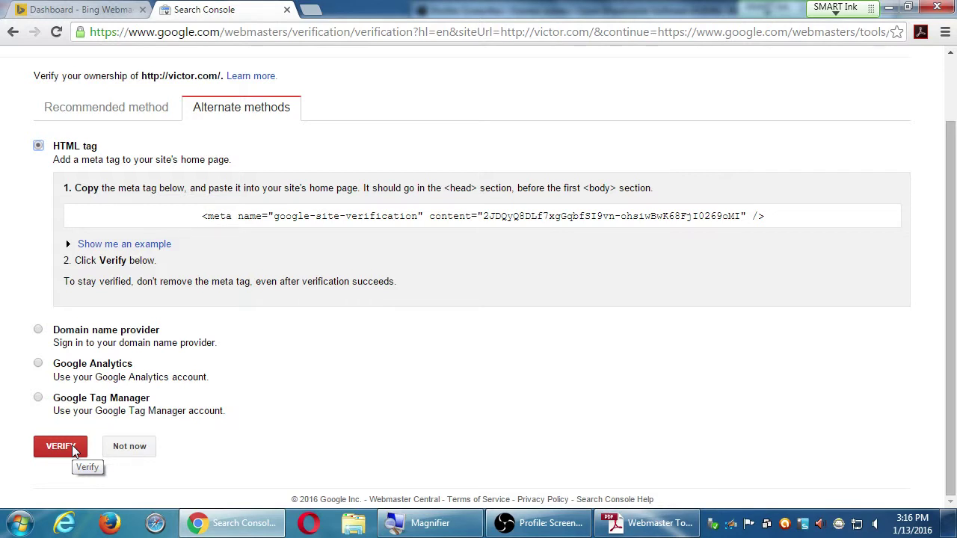
pyautogui.click(74, 452)
pyautogui.click(72, 447)
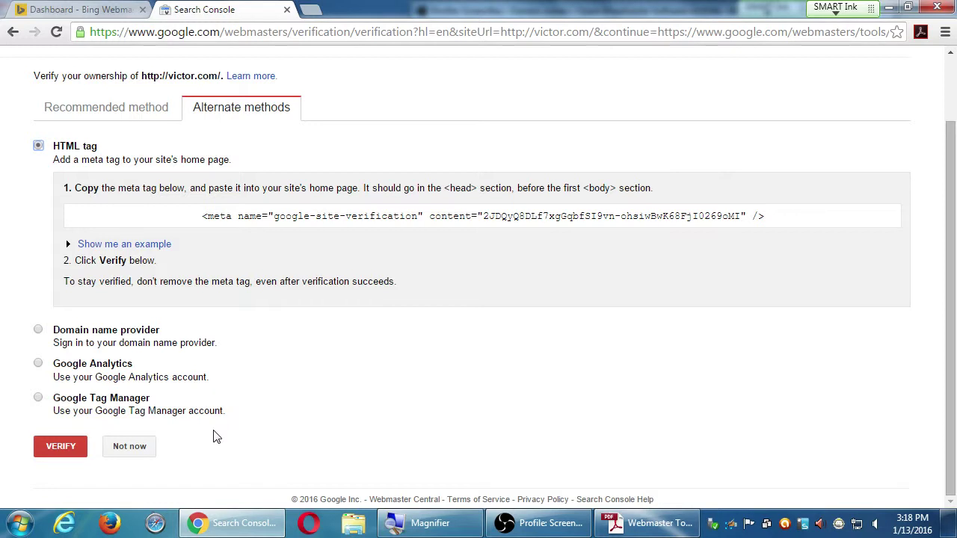
pyautogui.click(65, 449)
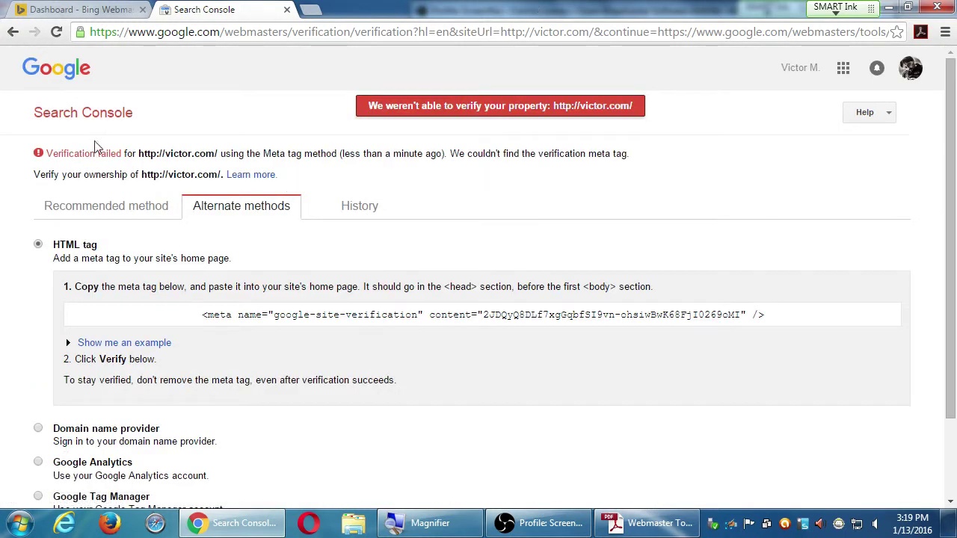
# Step: Return to the Search Console home page, sort the properties alphabetically and look through the list
pyautogui.click(98, 116)
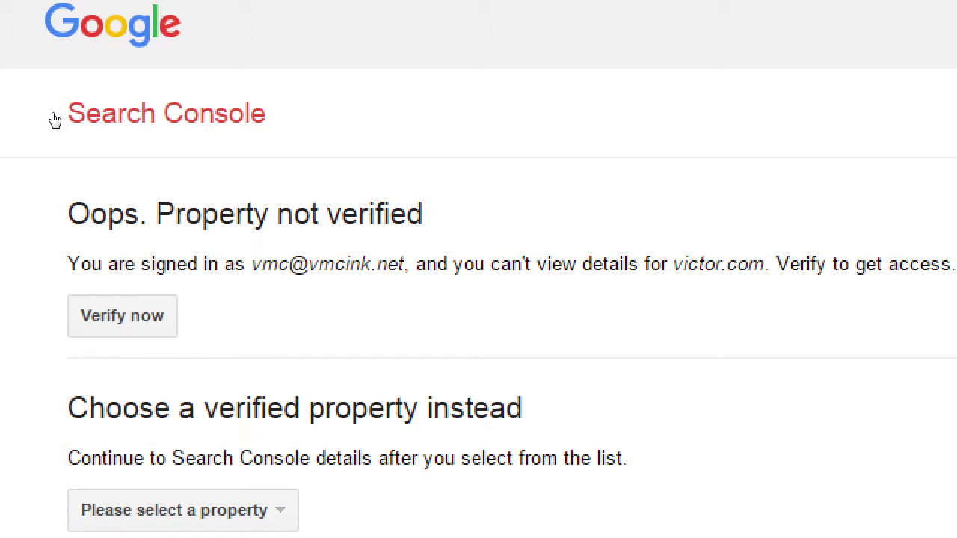
pyautogui.click(68, 114)
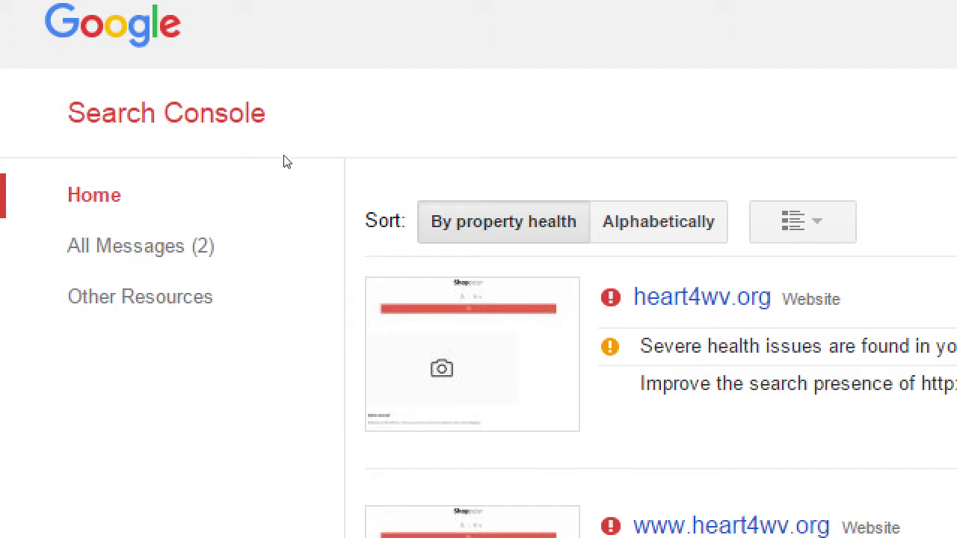
pyautogui.press('Return')
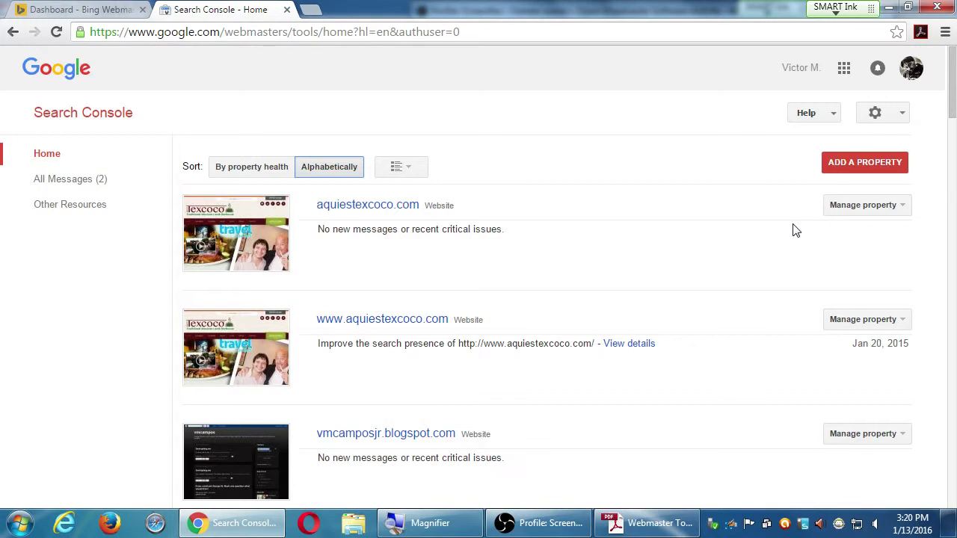
pyautogui.scroll(-5, 530, 252)
pyautogui.scroll(3, 590, 263)
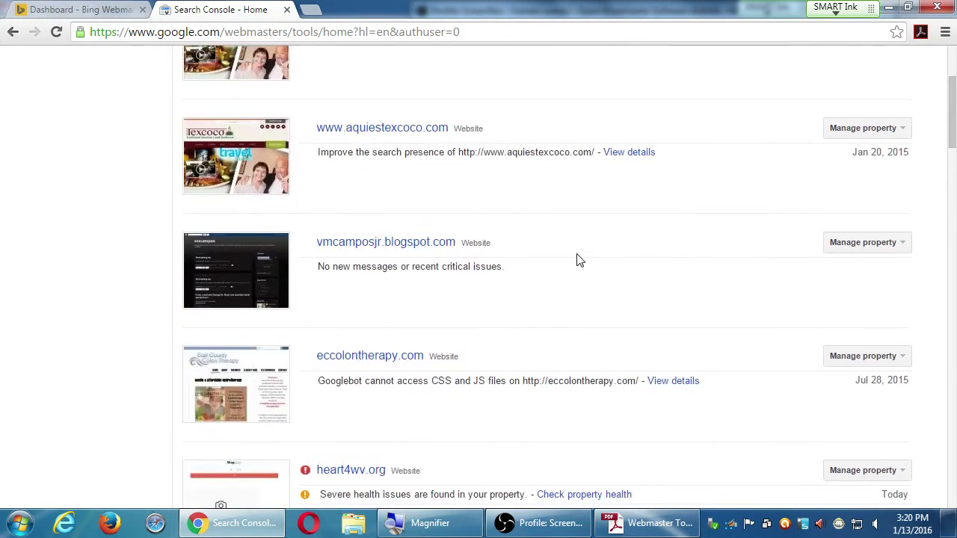
pyautogui.scroll(3, 579, 260)
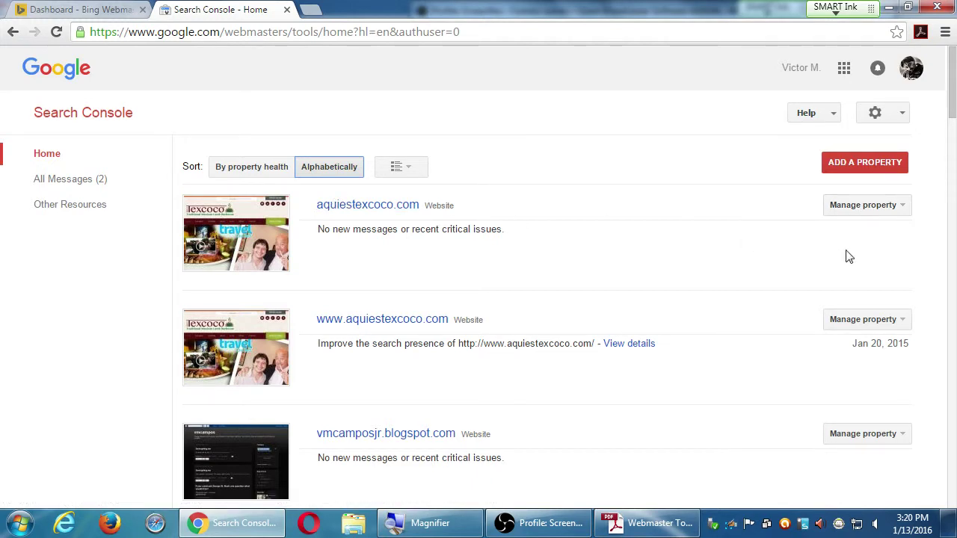
# Step: Look at the management options for aquiestexcoco.com, open that property's dashboard and shrink the page to fit
pyautogui.click(864, 215)
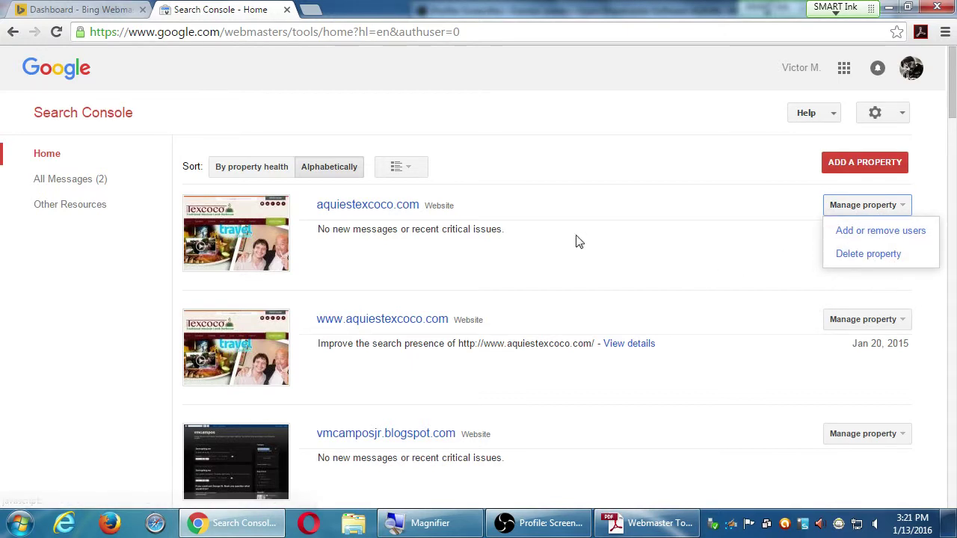
pyautogui.click(531, 234)
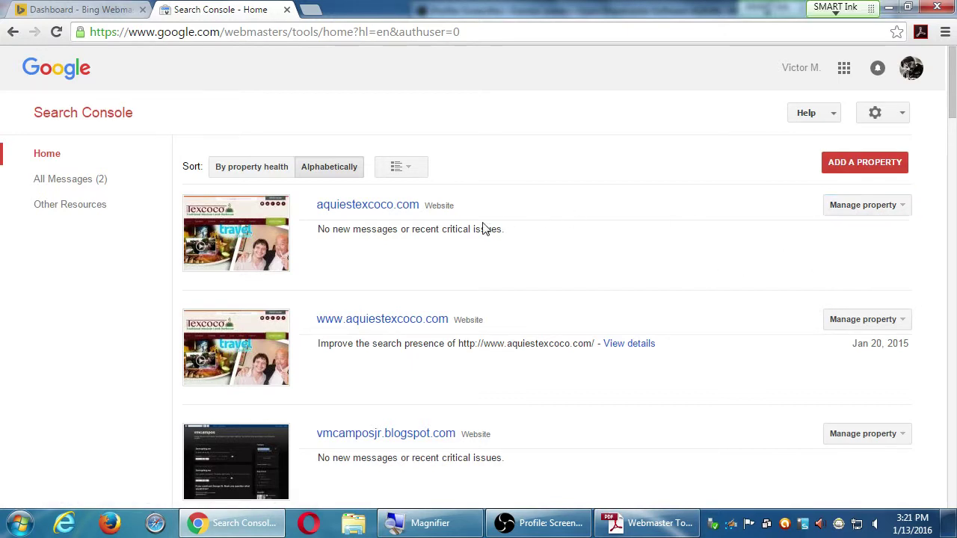
pyautogui.click(354, 210)
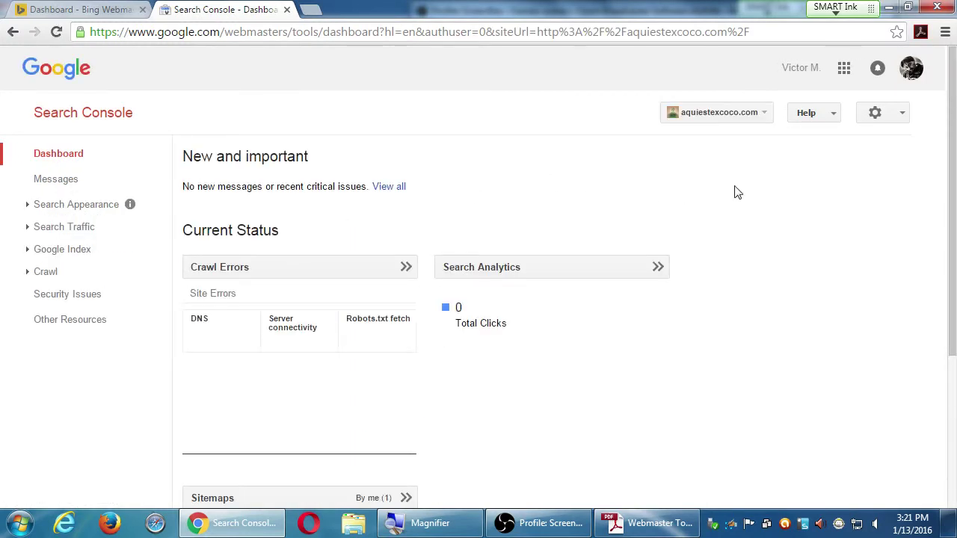
pyautogui.hotkey('ctrl', '-')
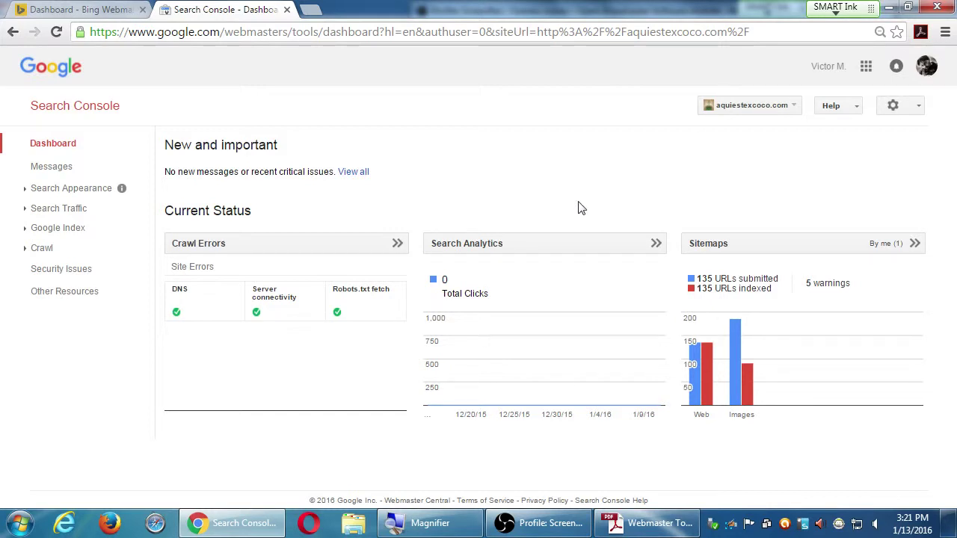
pyautogui.hotkey('alt', 'Left')
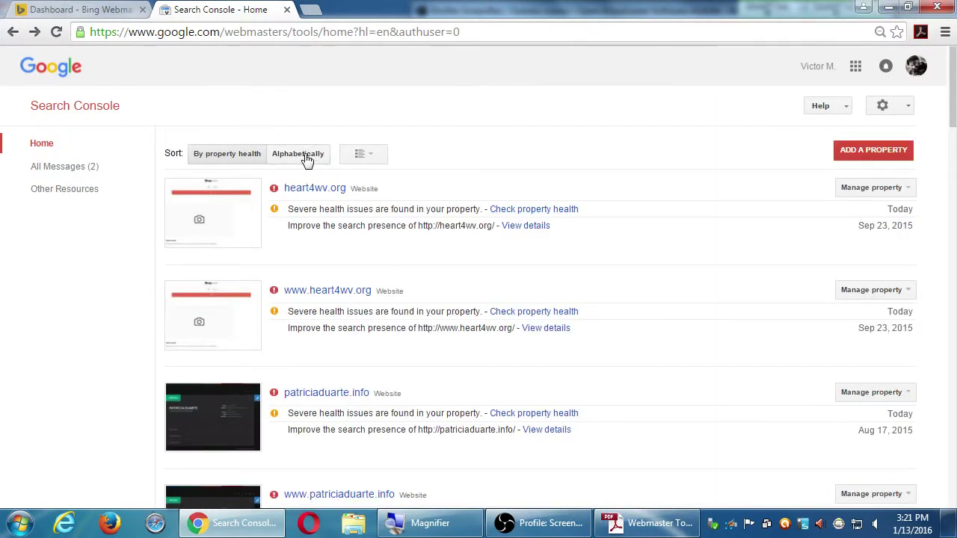
pyautogui.click(303, 157)
pyautogui.click(374, 292)
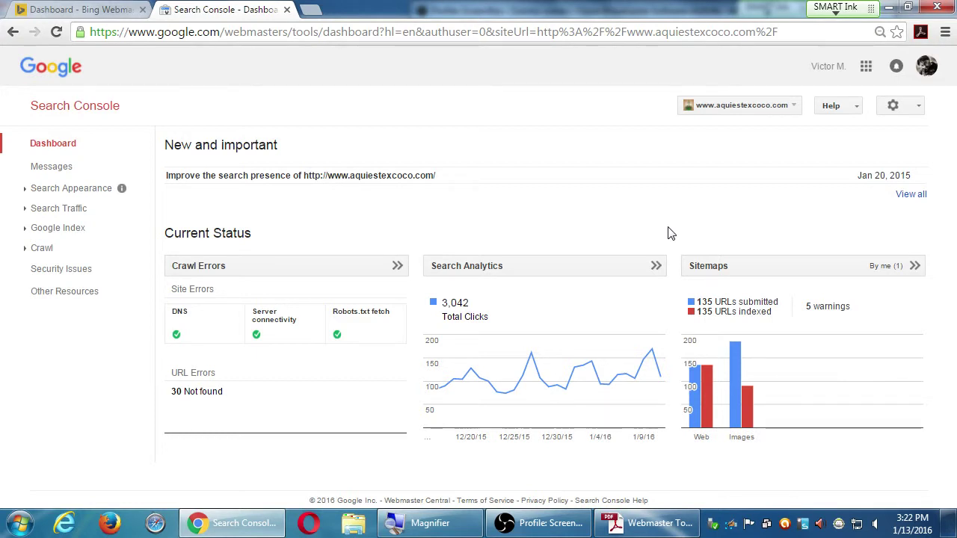
pyautogui.hotkey('ctrl', 'Tab')
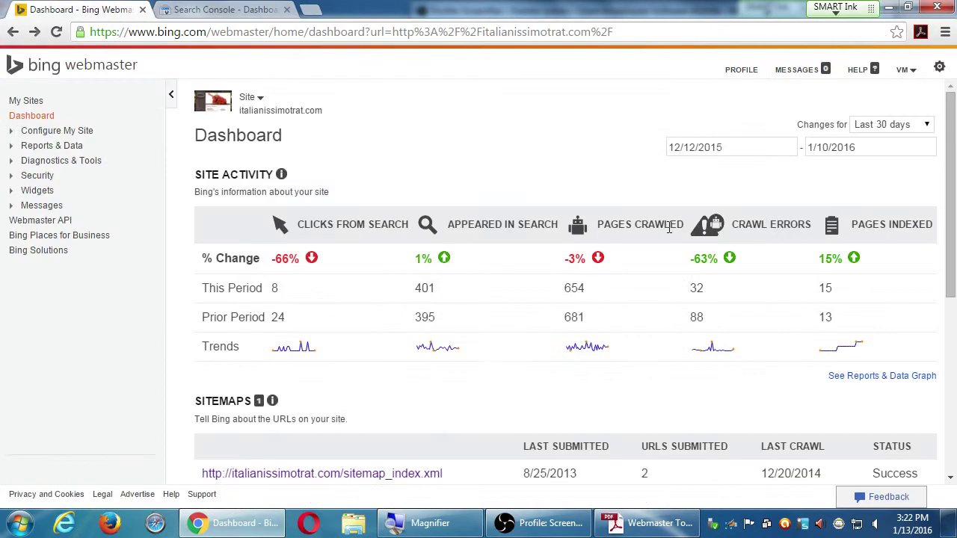
pyautogui.click(35, 105)
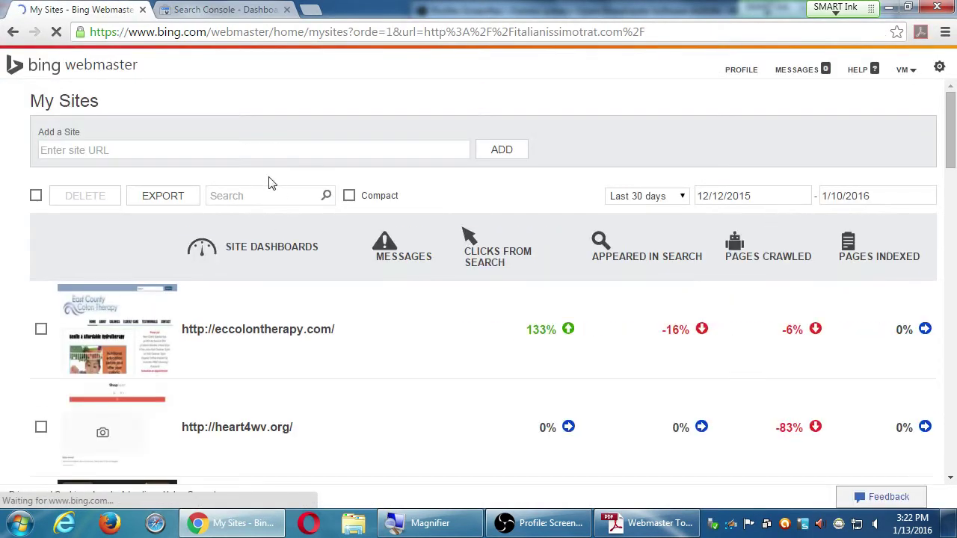
pyautogui.scroll(-13, 282, 267)
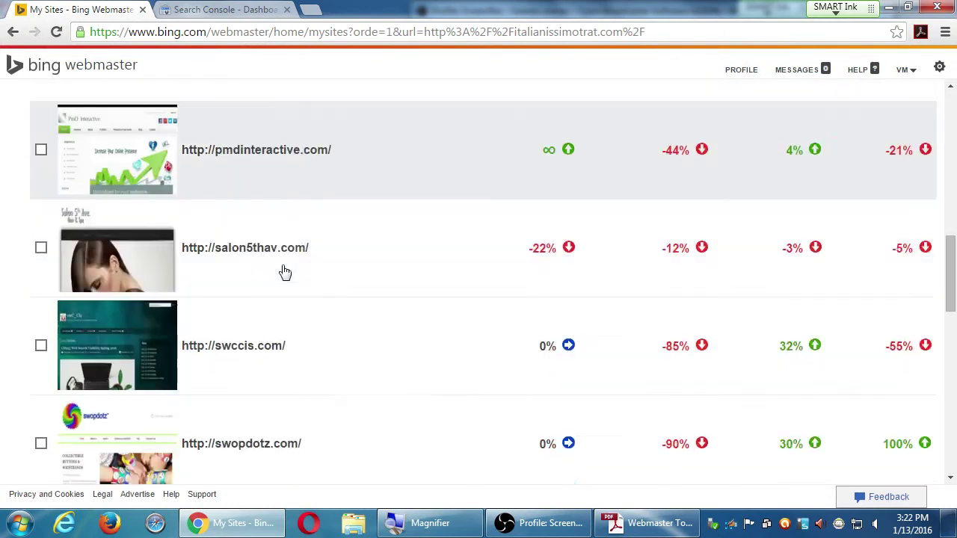
pyautogui.scroll(-7, 285, 271)
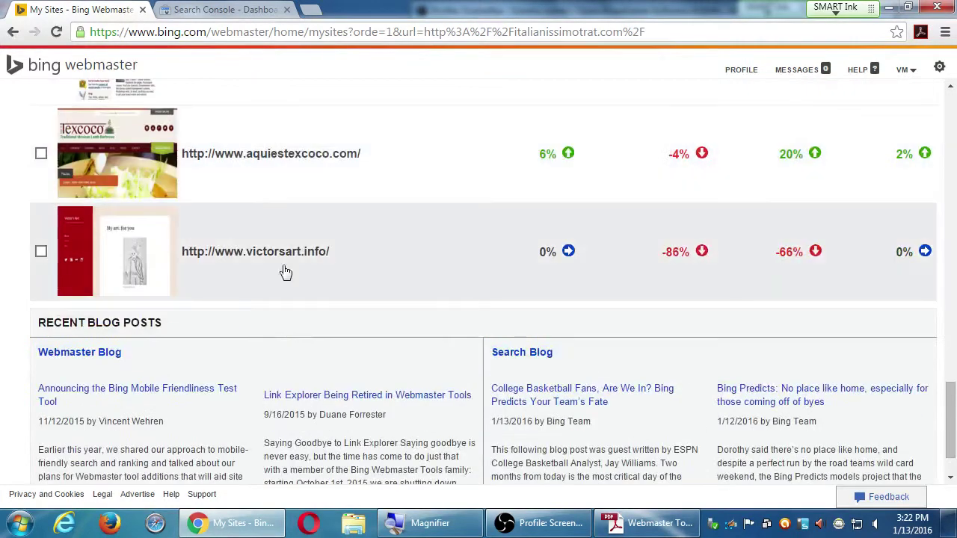
pyautogui.scroll(3, 285, 271)
pyautogui.click(320, 345)
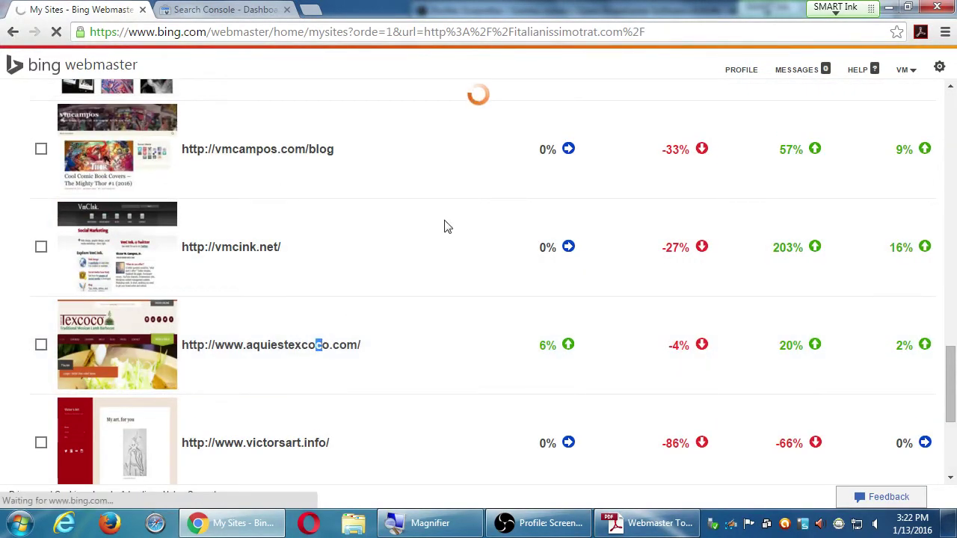
pyautogui.click(247, 9)
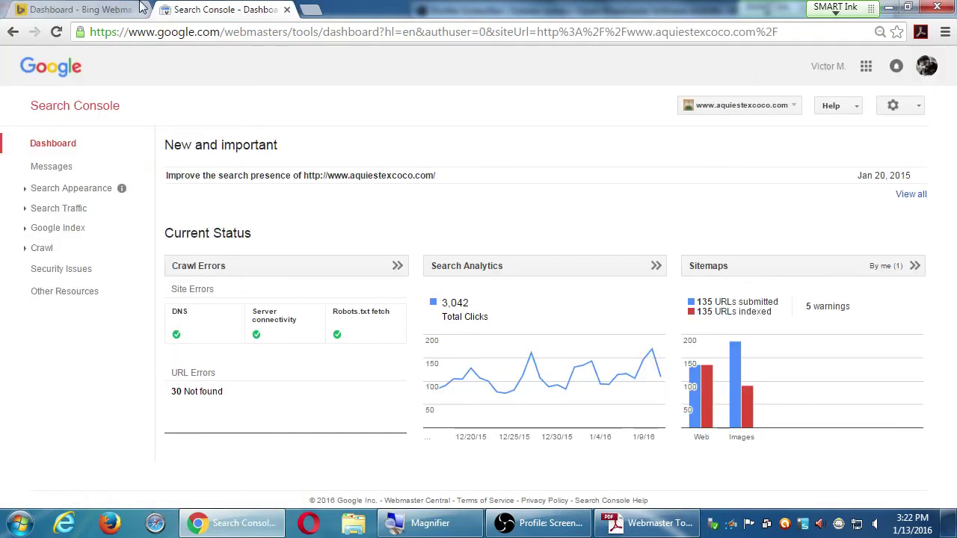
pyautogui.click(116, 9)
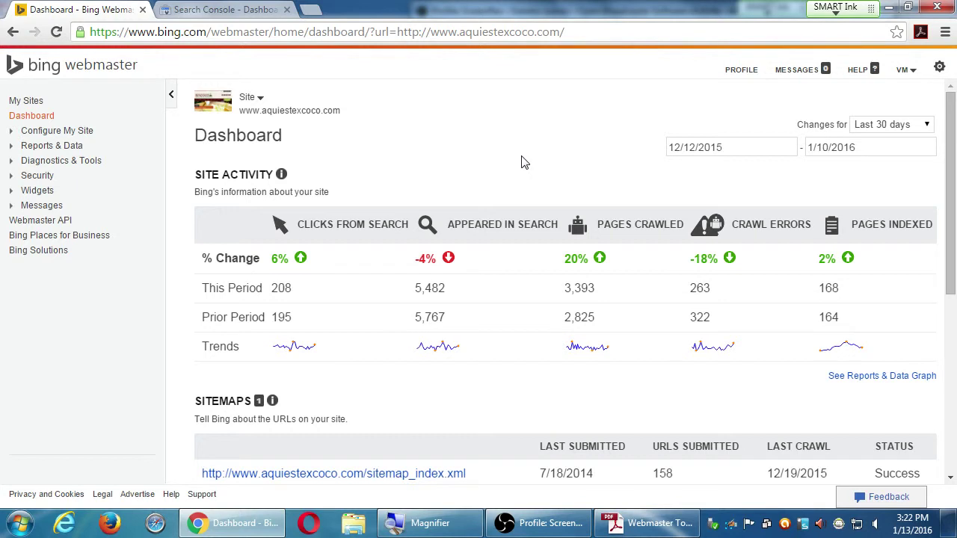
pyautogui.hotkey('ctrl', 'Tab')
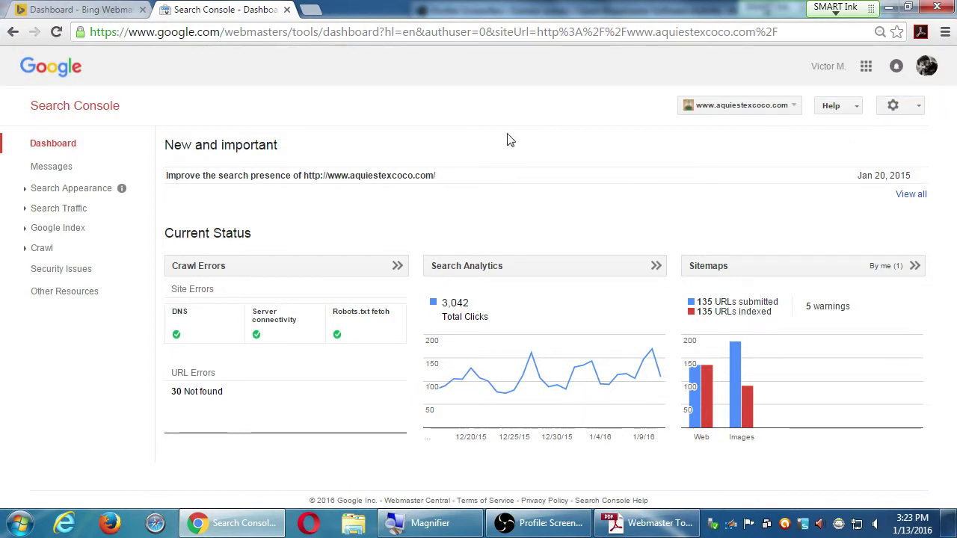
pyautogui.hotkey('ctrl', 'shift', 'Tab')
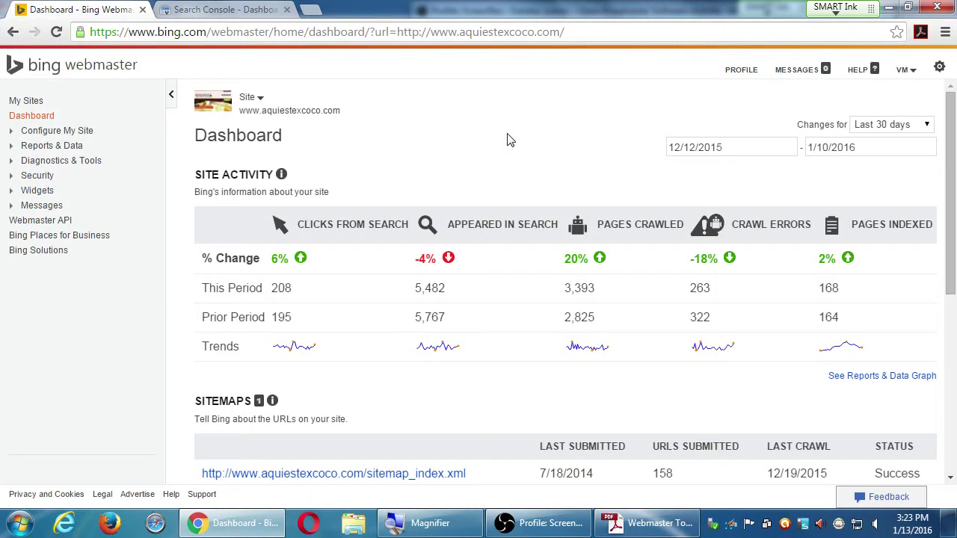
pyautogui.hotkey('ctrl', 'Tab')
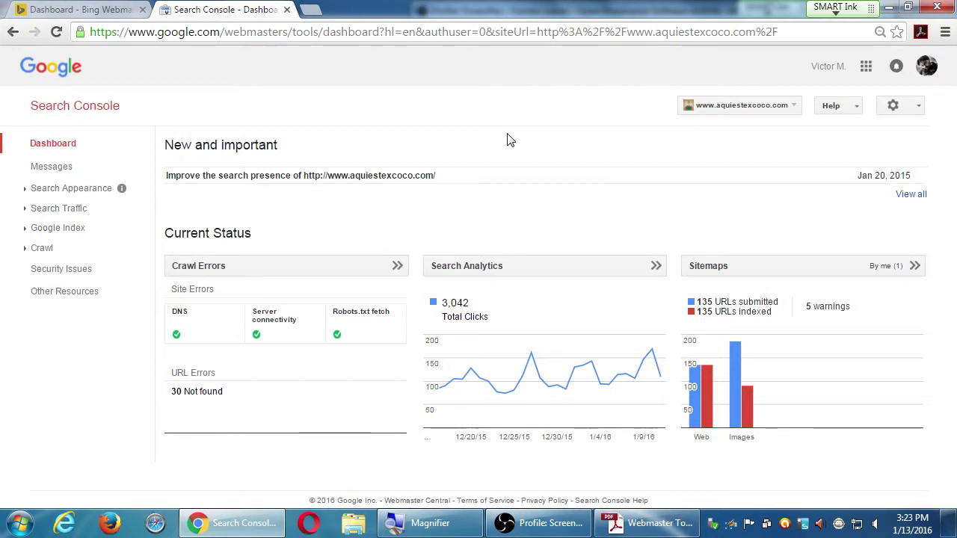
pyautogui.hotkey('ctrl', 'shift', 'Tab')
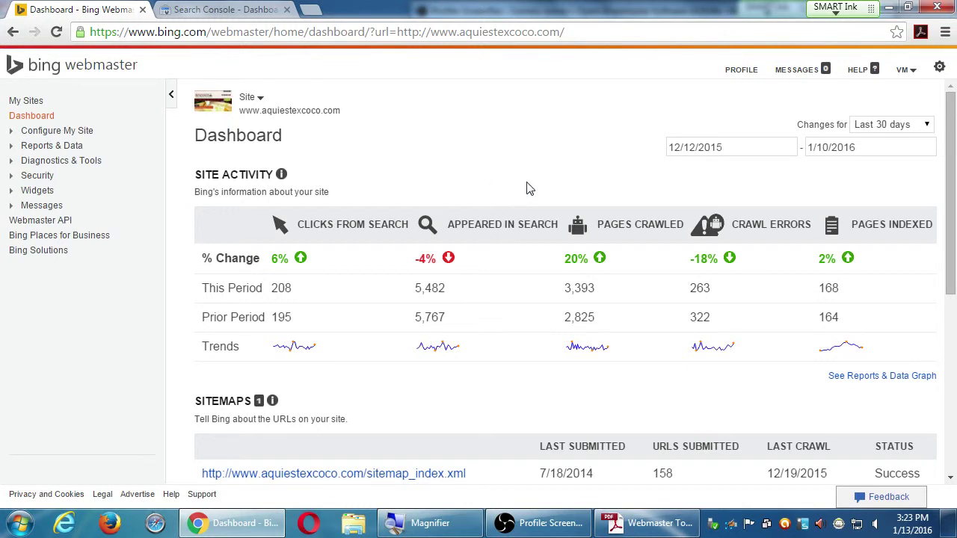
pyautogui.hotkey('ctrl', 'Tab')
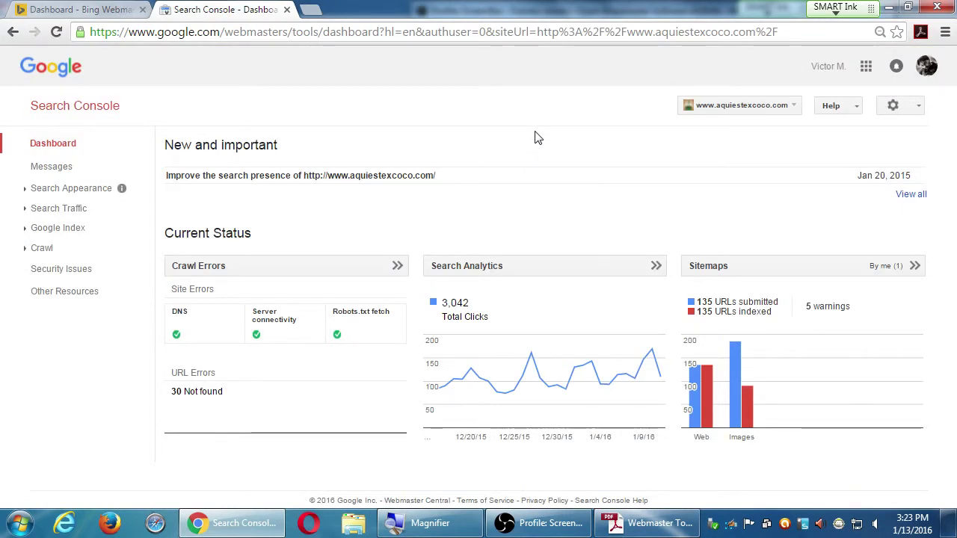
pyautogui.hotkey('ctrl', 'shift', 'Tab')
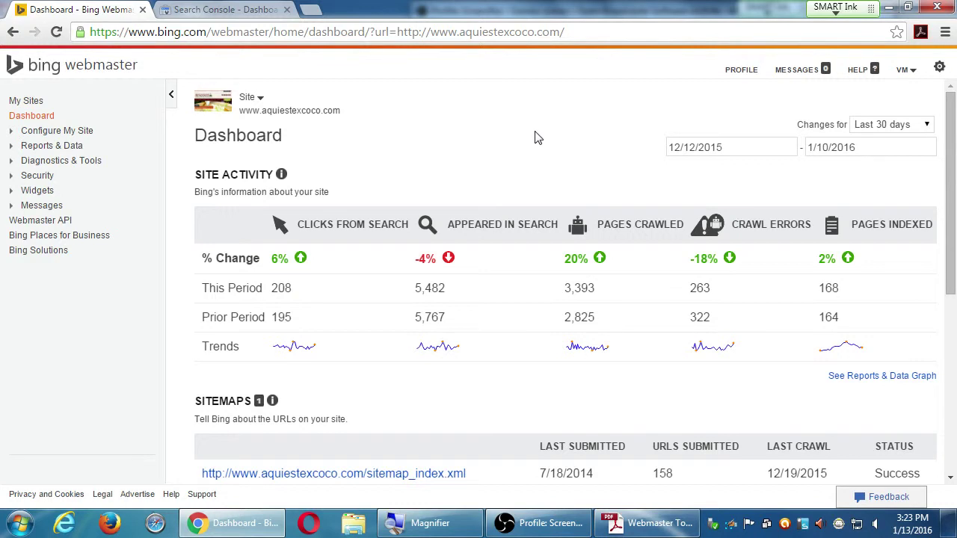
pyautogui.hotkey('ctrl', 'Tab')
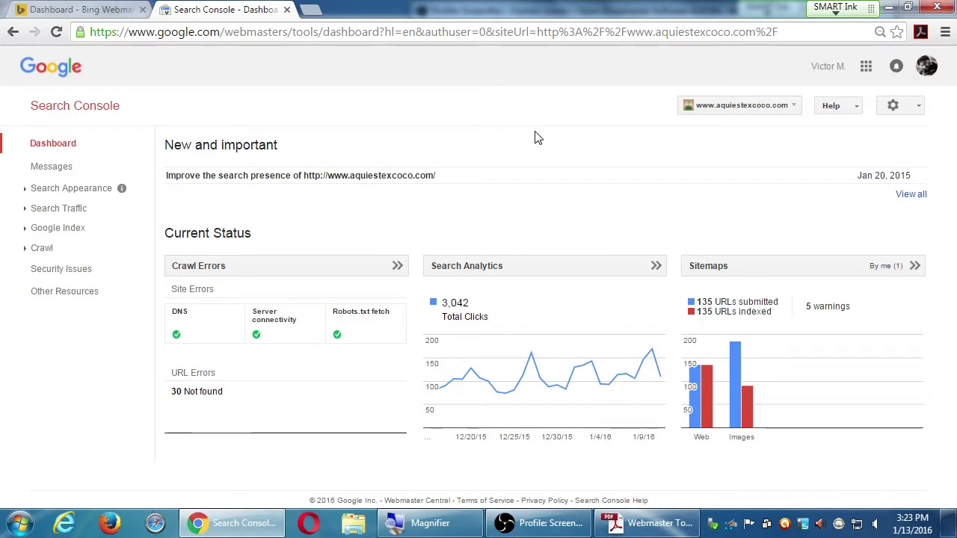
pyautogui.click(273, 264)
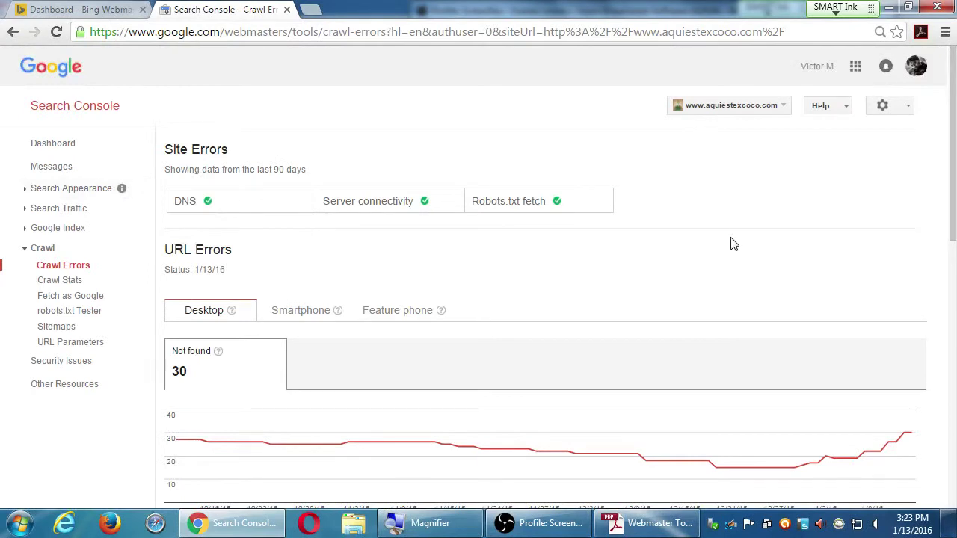
pyautogui.scroll(-1, 594, 310)
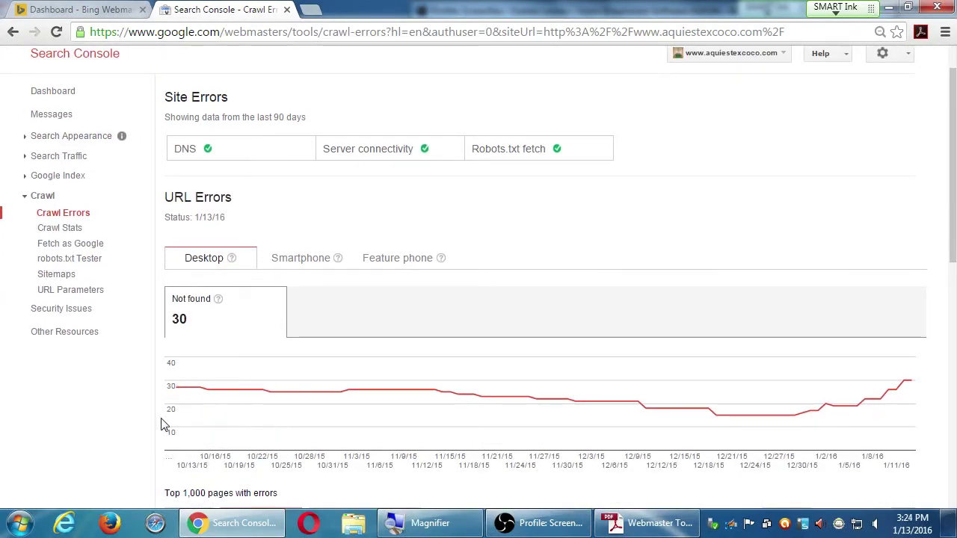
pyautogui.scroll(-4, 165, 425)
pyautogui.scroll(-1, 374, 383)
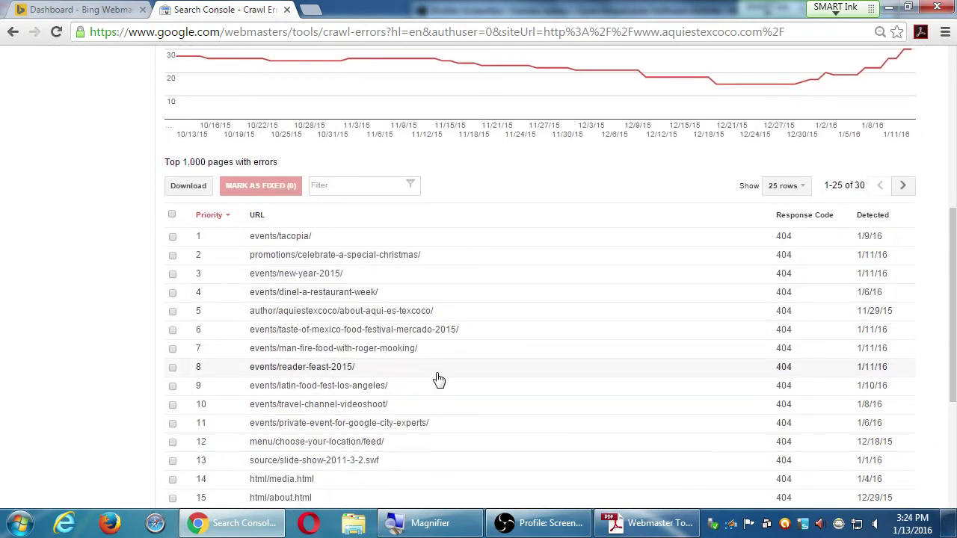
pyautogui.scroll(-1, 503, 381)
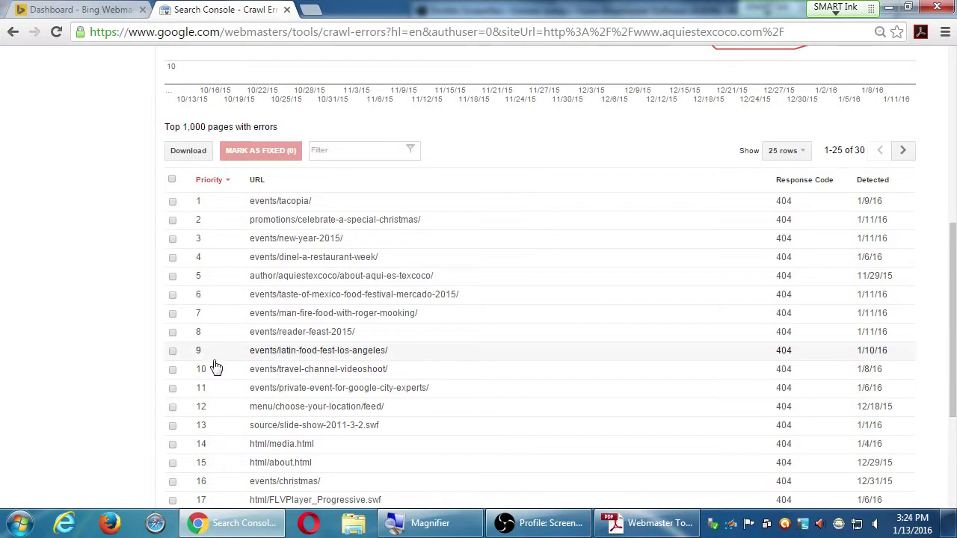
# Step: Mark the crawl error for events/reader-feast-2015/ as fixed
pyautogui.click(172, 334)
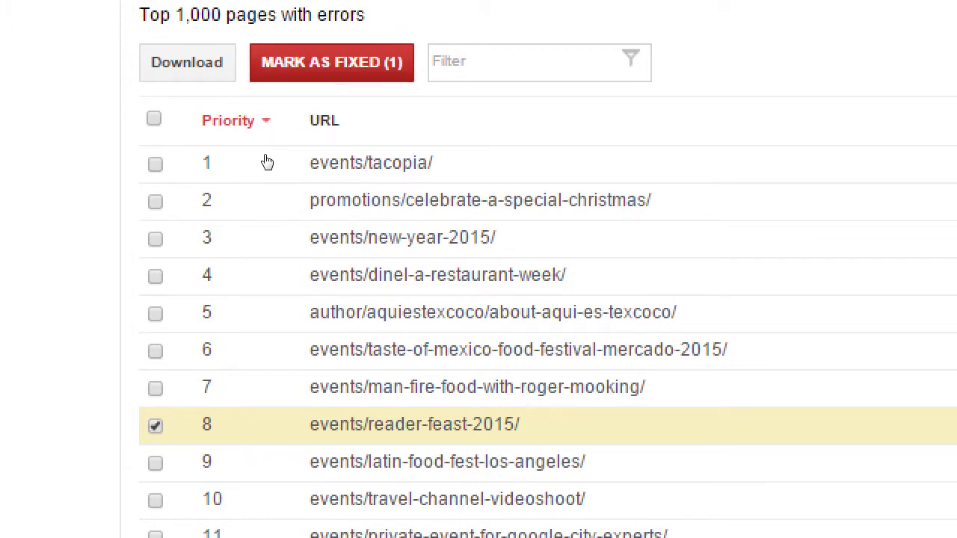
pyautogui.click(332, 62)
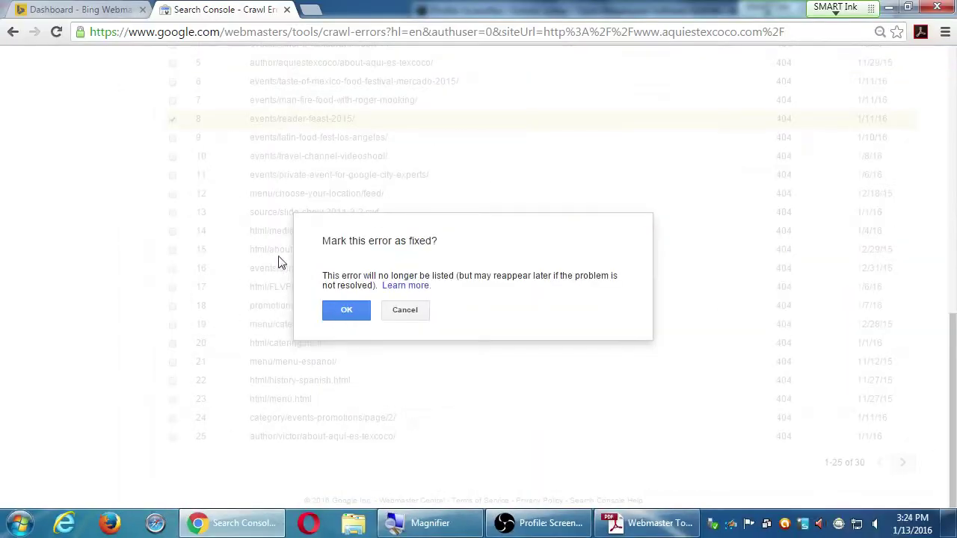
pyautogui.click(503, 381)
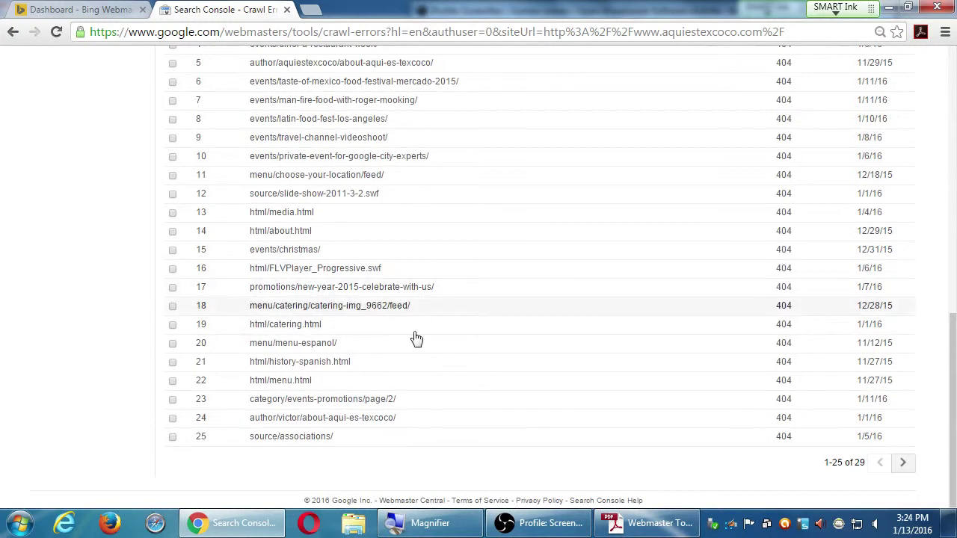
# Step: Examine the desktop URL errors chart, the Not found count and the remaining pages with errors
pyautogui.scroll(3, 406, 306)
pyautogui.scroll(2, 410, 303)
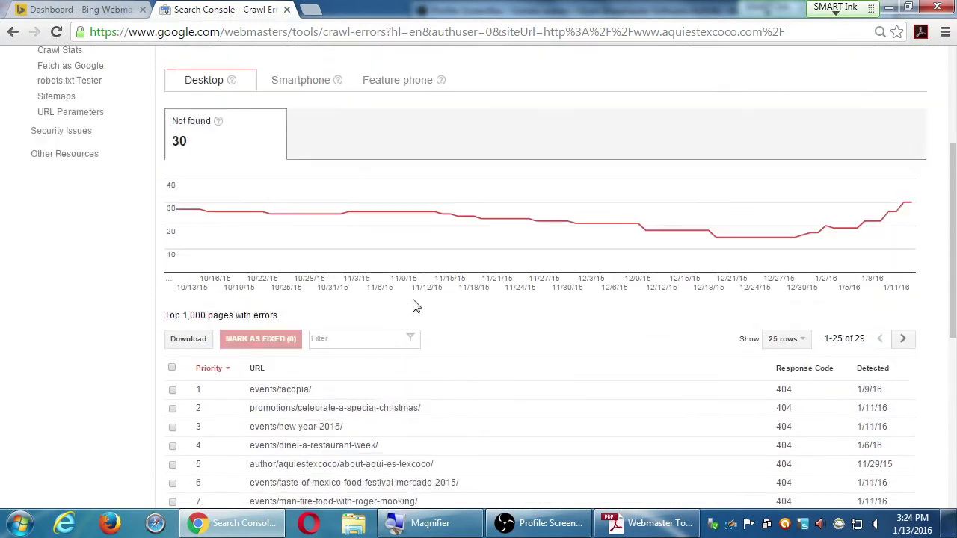
pyautogui.moveTo(179, 236)
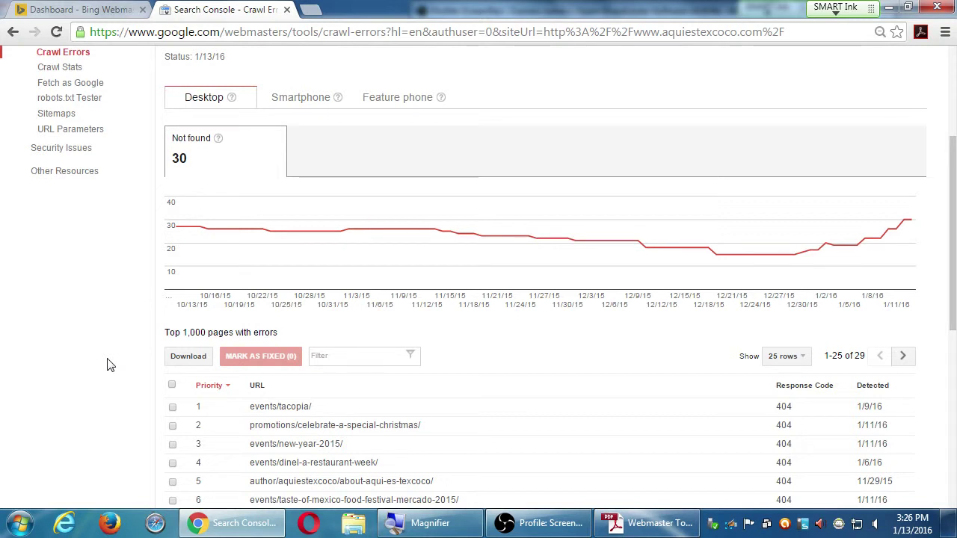
pyautogui.scroll(-3, 98, 366)
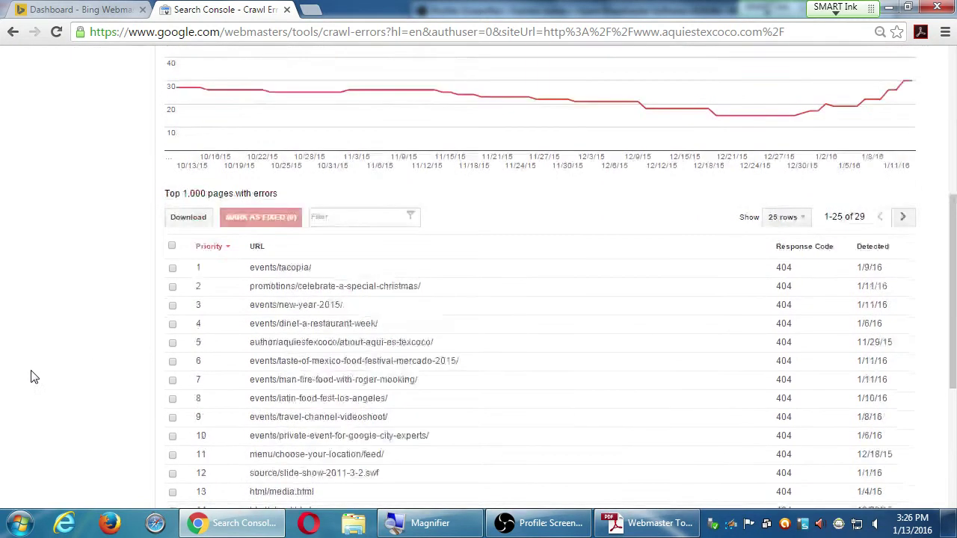
pyautogui.scroll(-2, 33, 378)
pyautogui.scroll(7, 34, 378)
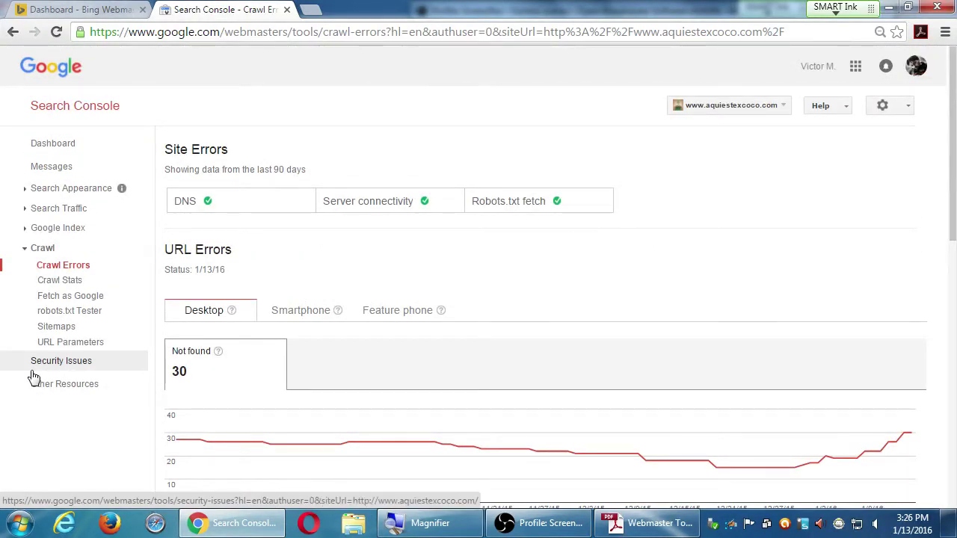
pyautogui.scroll(-3, 34, 378)
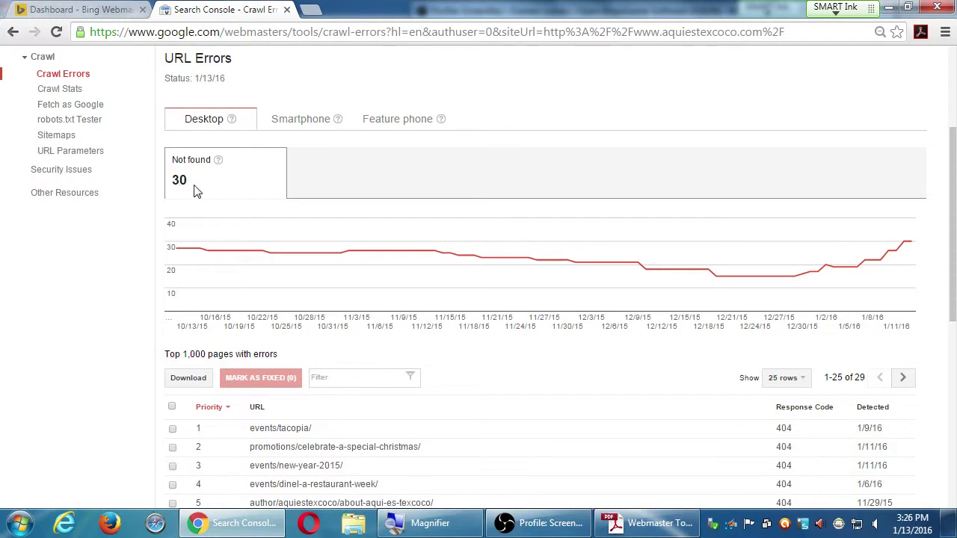
pyautogui.scroll(1, 197, 191)
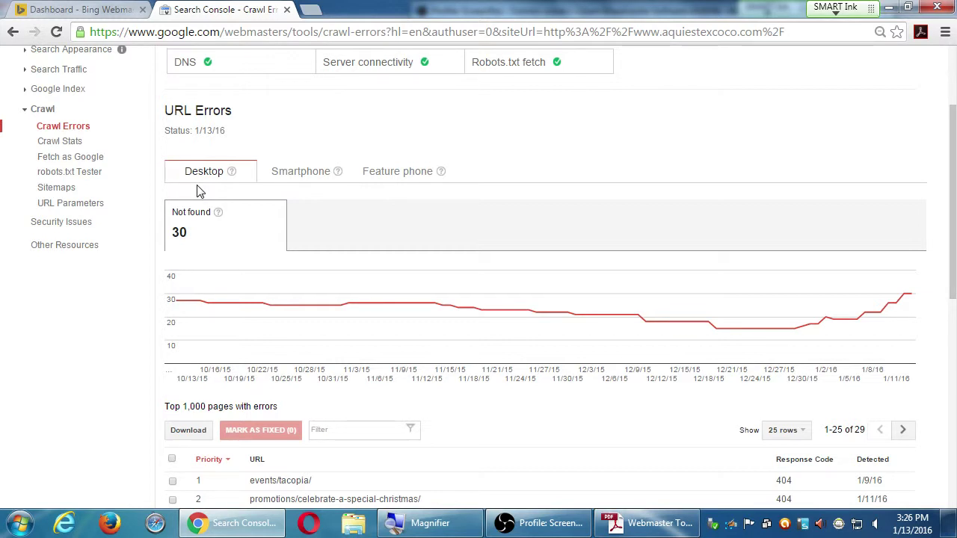
# Step: Open a new browser tab and enter the example subdomain address something.victor.com without loading it
pyautogui.hotkey('ctrl', 't')
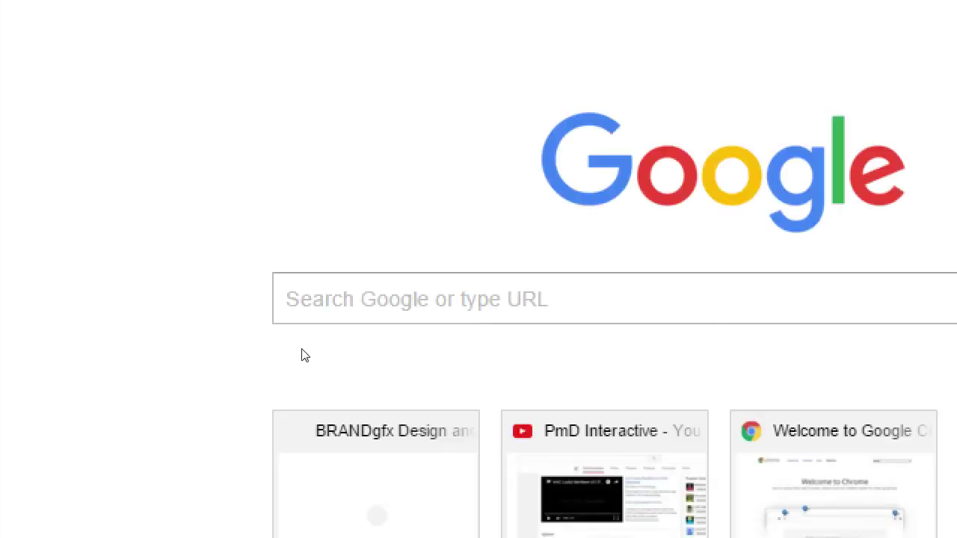
pyautogui.write('some')
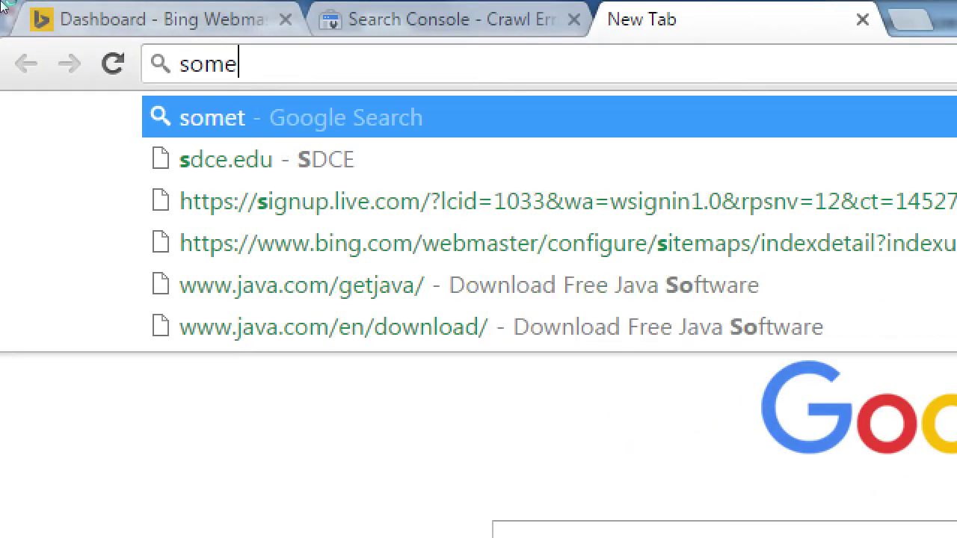
pyautogui.write('thing.victor.com')
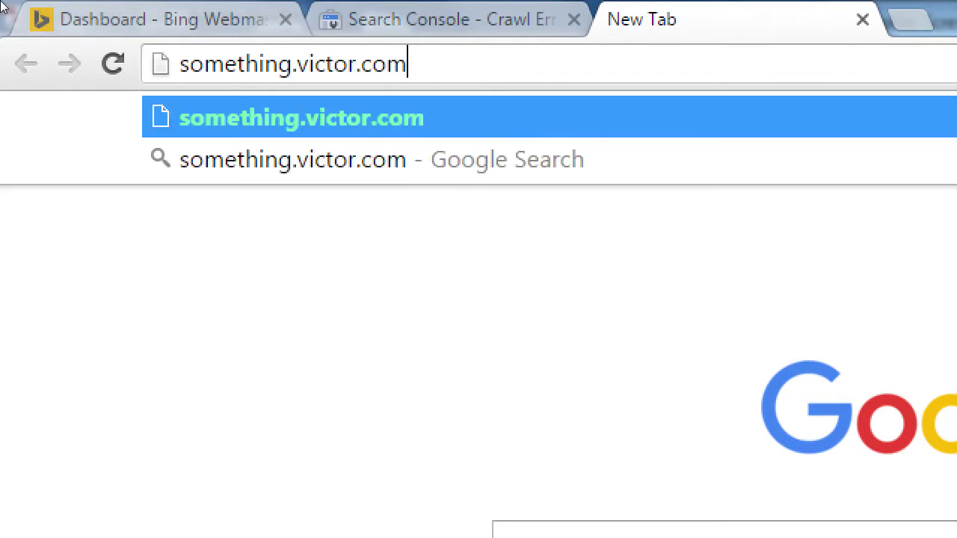
# Step: Replace the address with the example subfolder form victor.com/something without loading it
pyautogui.hotkey('ctrl', 'a')
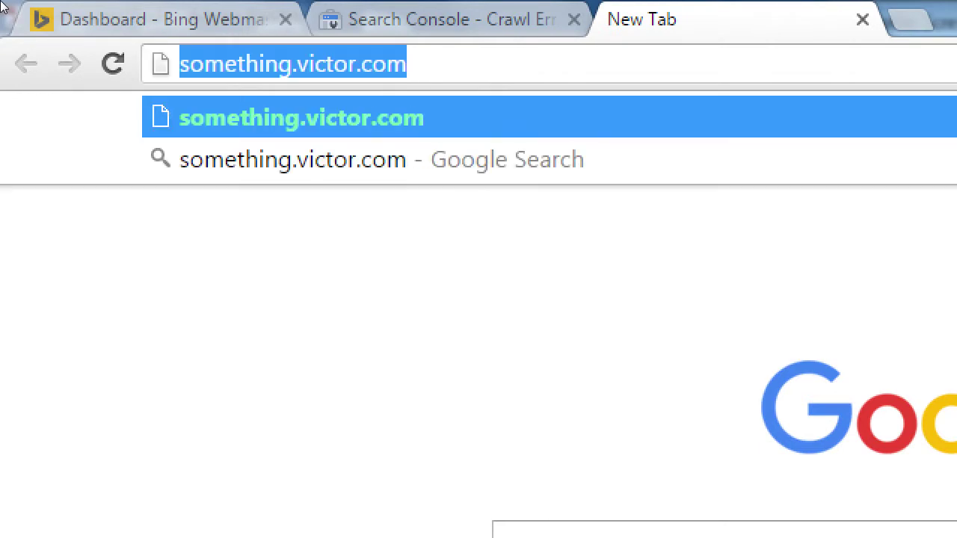
pyautogui.write('victor.com/')
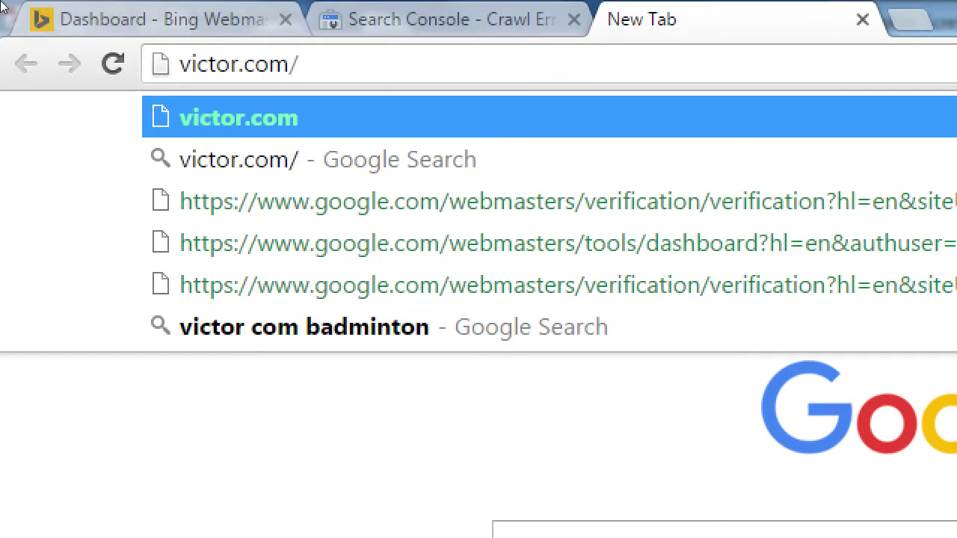
pyautogui.write('something')
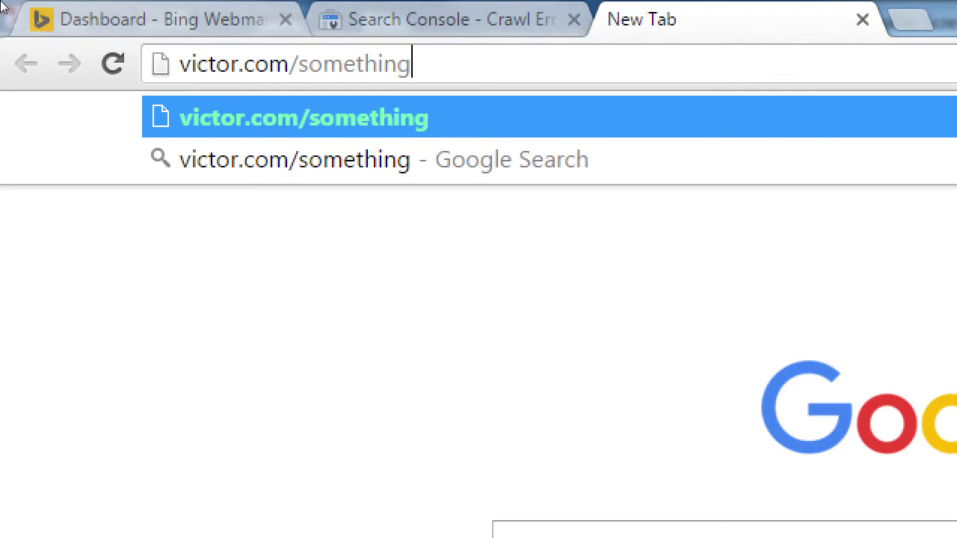
# Step: Rewrite the example address as the blog subdomain blog.victor.com/
pyautogui.press('BackSpace')
pyautogui.press('BackSpace')
pyautogui.press('BackSpace')
pyautogui.press('BackSpace')
pyautogui.press('BackSpace')
pyautogui.press('BackSpace')
pyautogui.press('BackSpace')
pyautogui.press('BackSpace')
pyautogui.press('BackSpace')
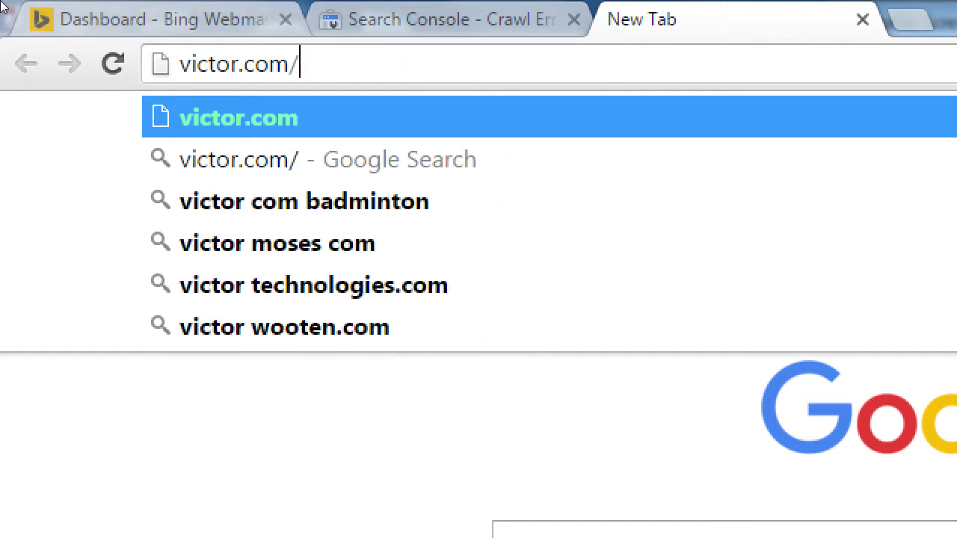
pyautogui.press('Home')
pyautogui.write('bl')
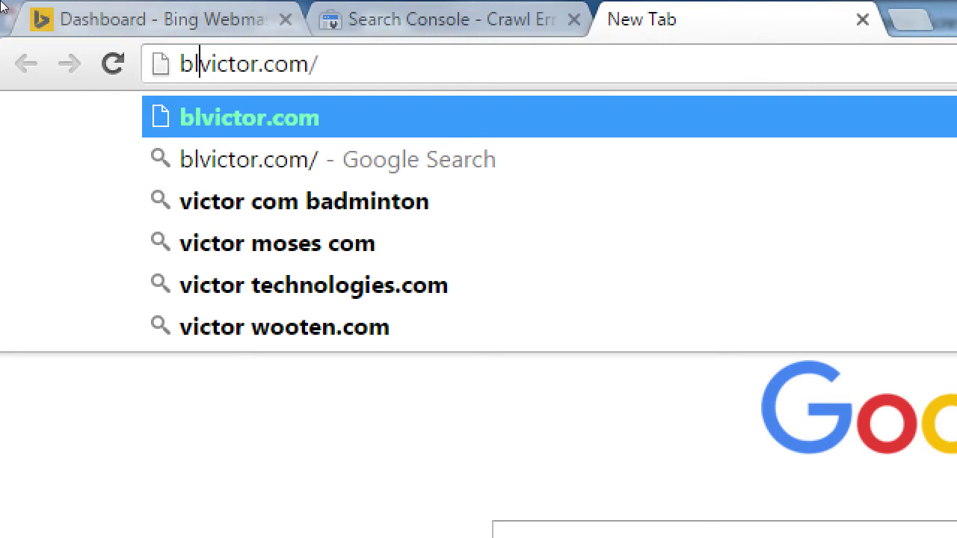
pyautogui.write('og.')
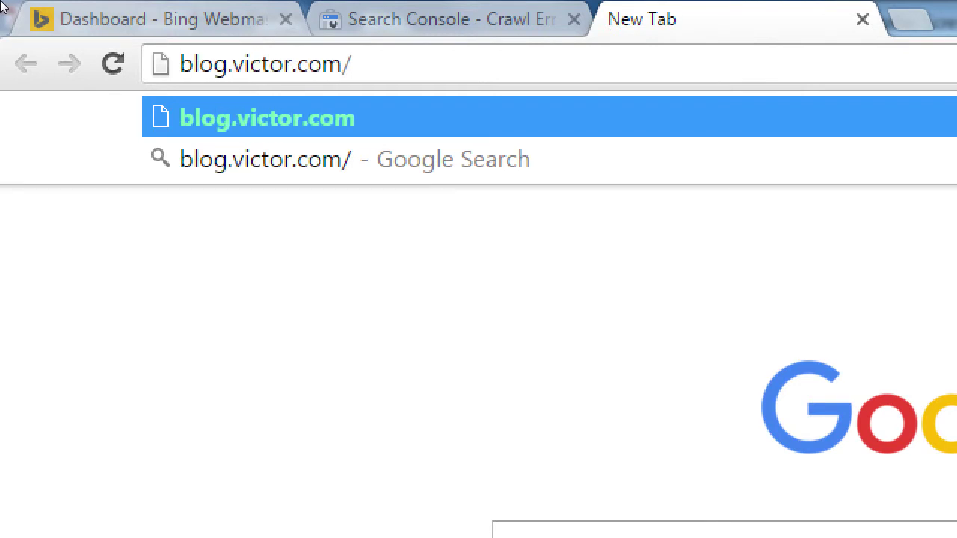
# Step: Rewrite the example address as the subfolder victor.com/blog, discard it and return to the Crawl Errors report
pyautogui.press('BackSpace')
pyautogui.press('BackSpace')
pyautogui.press('BackSpace')
pyautogui.press('BackSpace')
pyautogui.press('BackSpace')
pyautogui.press('End')
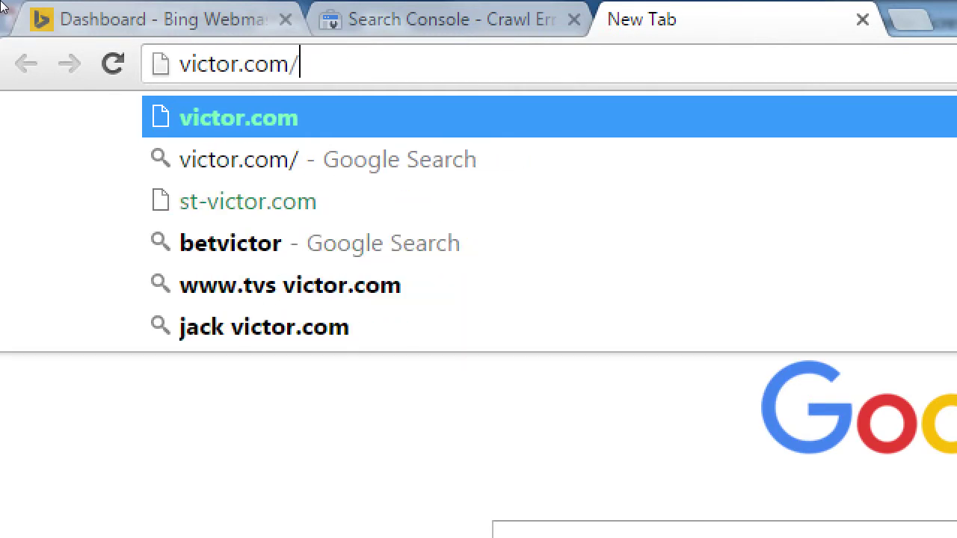
pyautogui.write('blog')
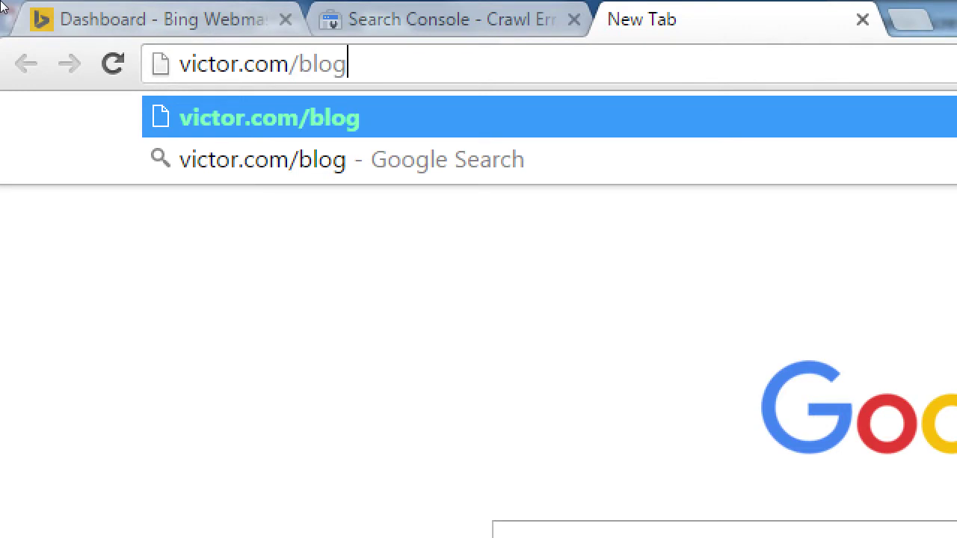
pyautogui.press('Escape')
pyautogui.hotkey('ctrl', 'shift', 'Tab')
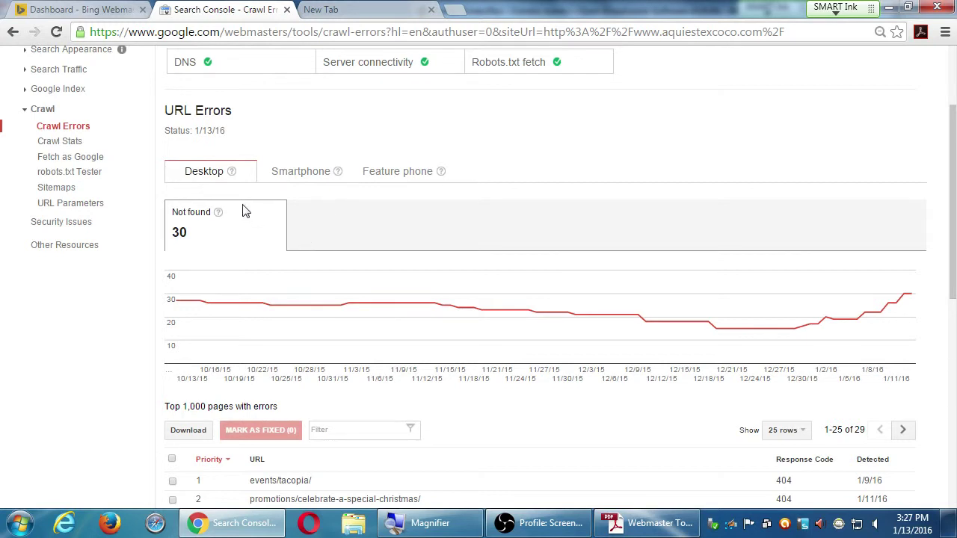
# Step: Examine the URL errors for the Smartphone and Feature phone crawlers, including the Feature phone list of pages with errors
pyautogui.moveTo(232, 176)
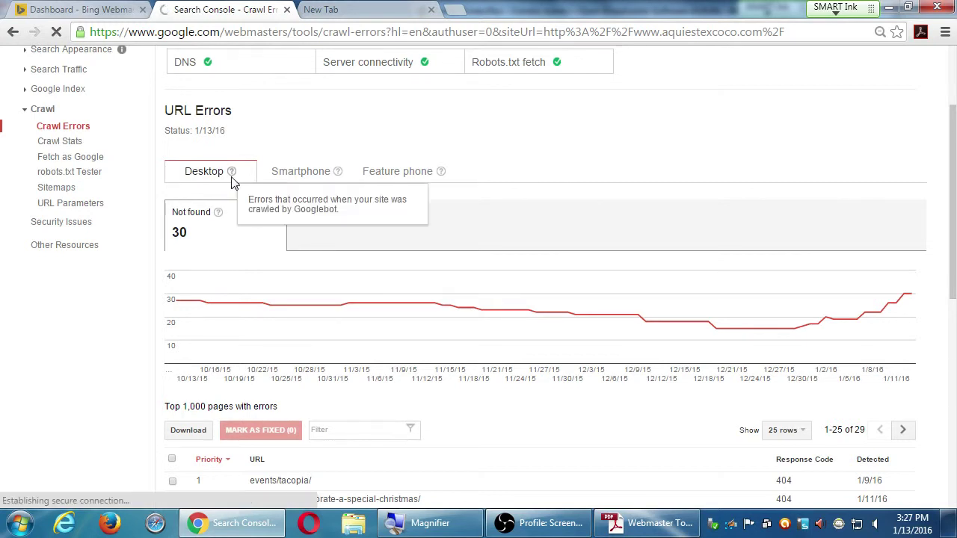
pyautogui.click(288, 176)
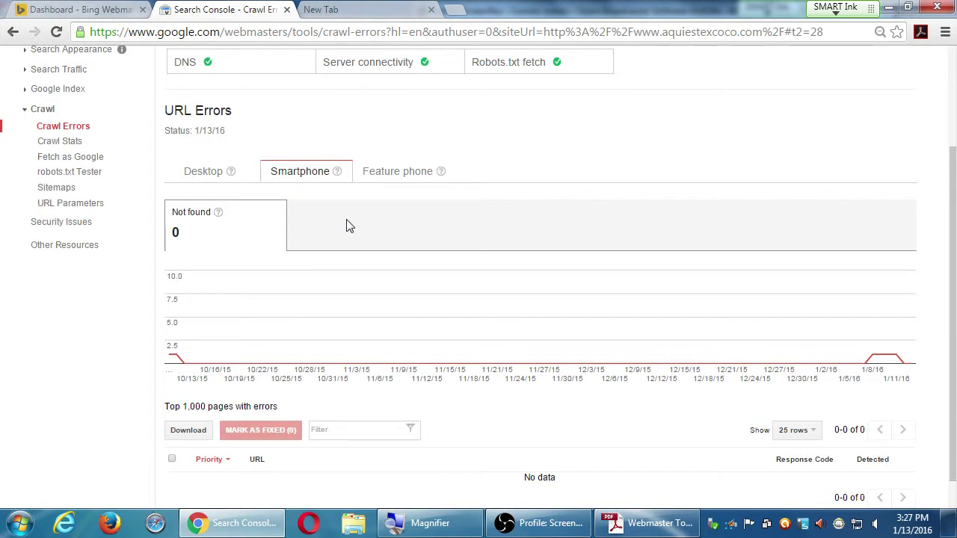
pyautogui.click(379, 177)
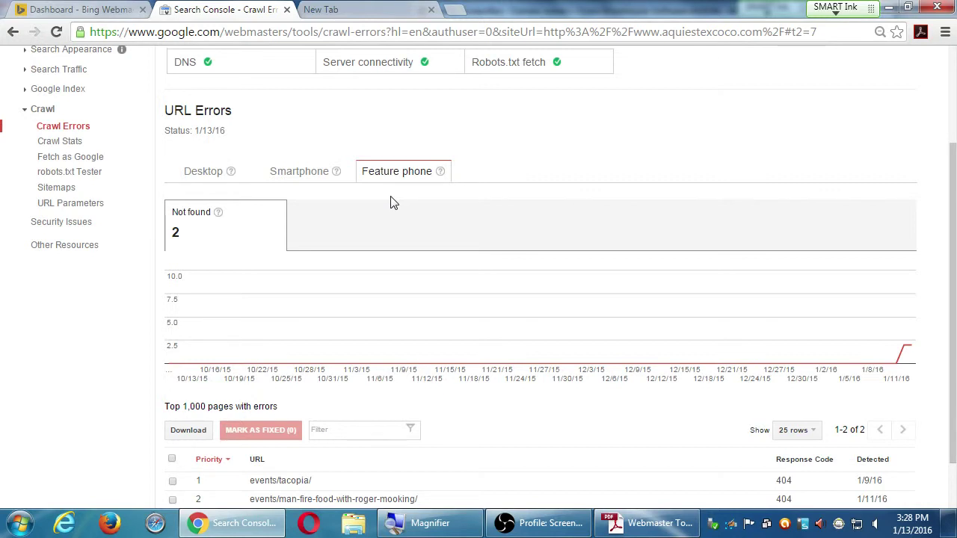
pyautogui.scroll(-1, 374, 213)
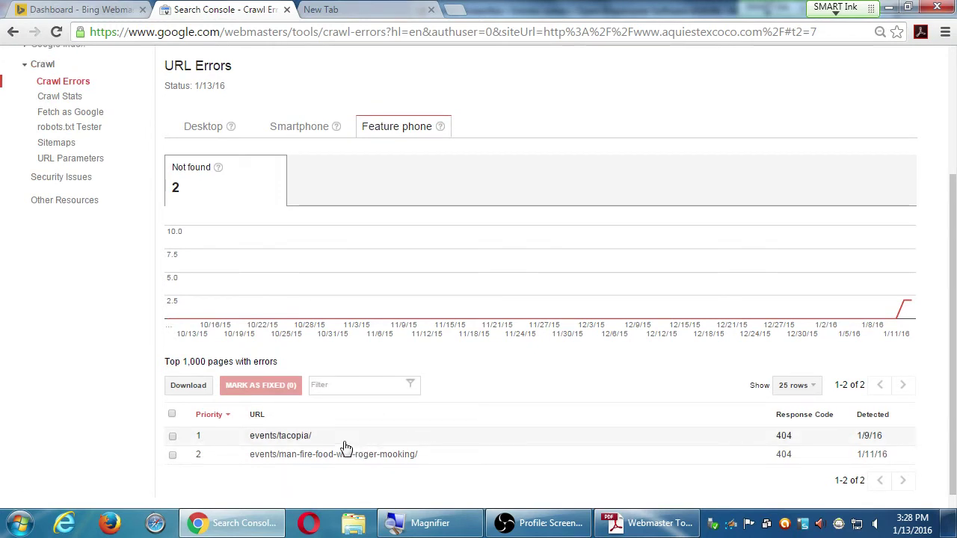
pyautogui.scroll(5, 423, 439)
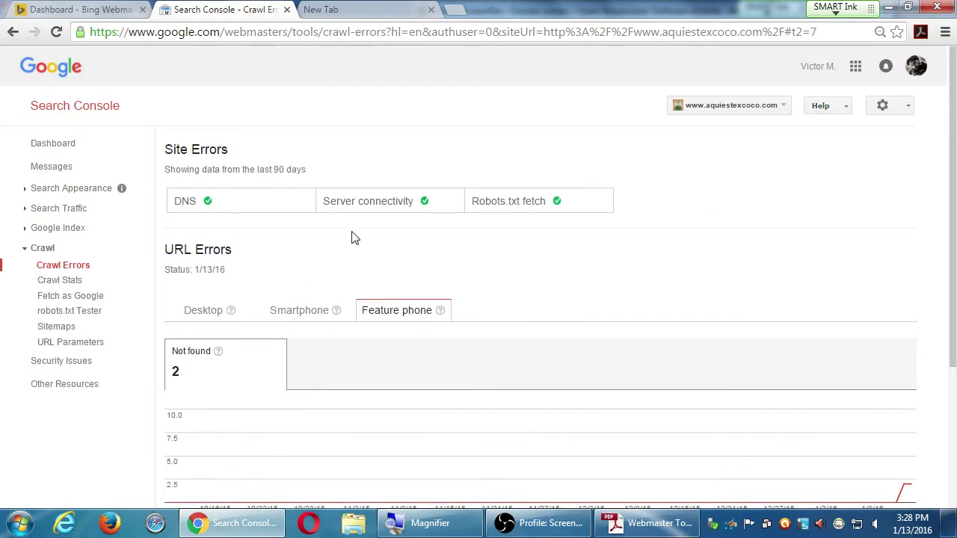
pyautogui.click(48, 144)
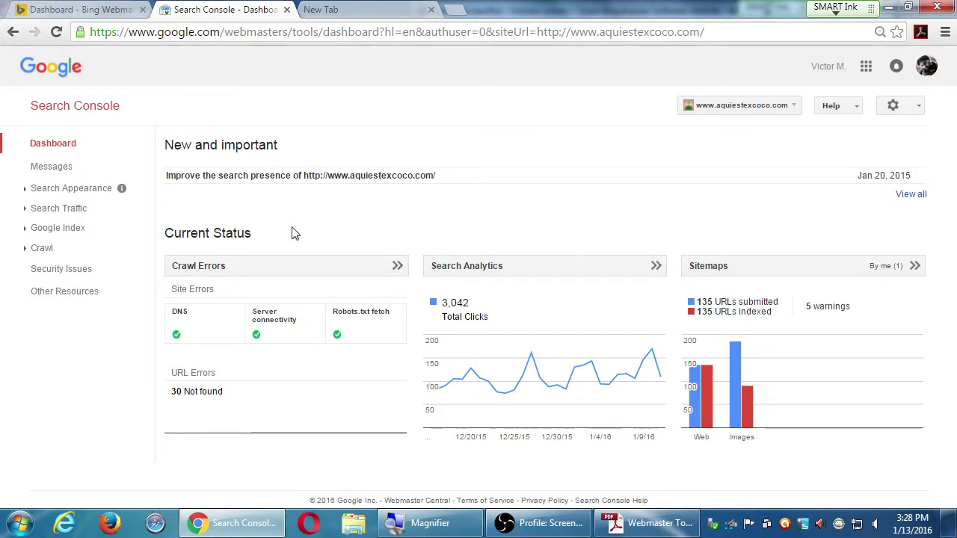
pyautogui.click(25, 192)
pyautogui.click(25, 190)
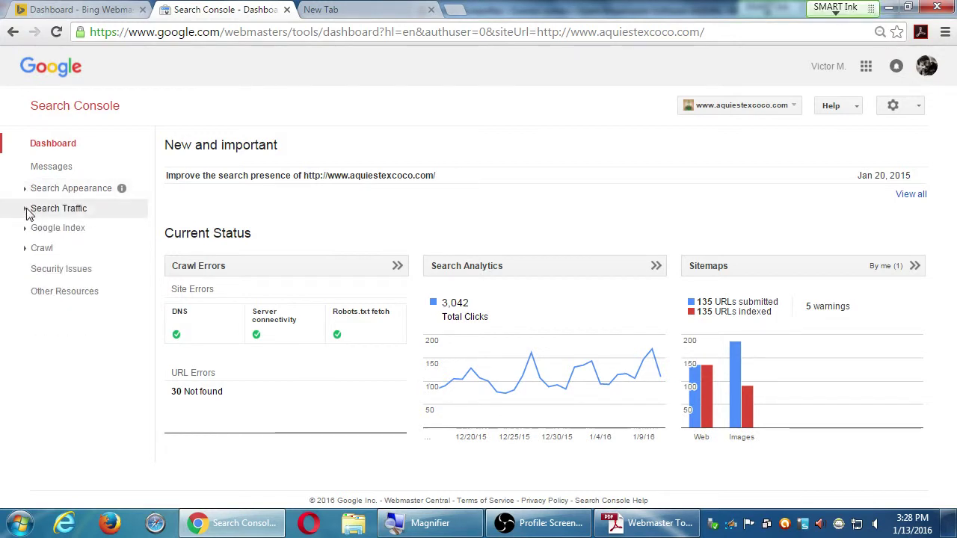
pyautogui.click(26, 211)
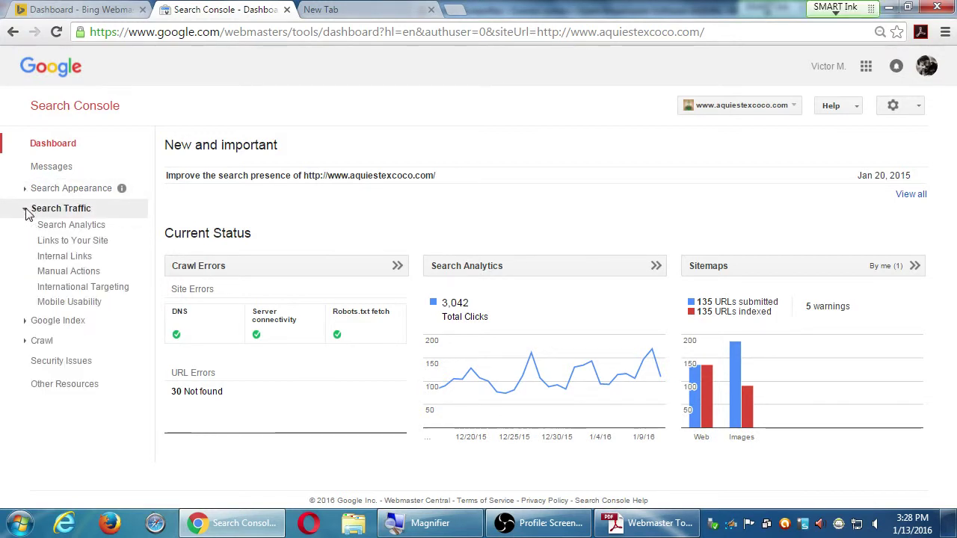
pyautogui.click(26, 213)
pyautogui.click(26, 232)
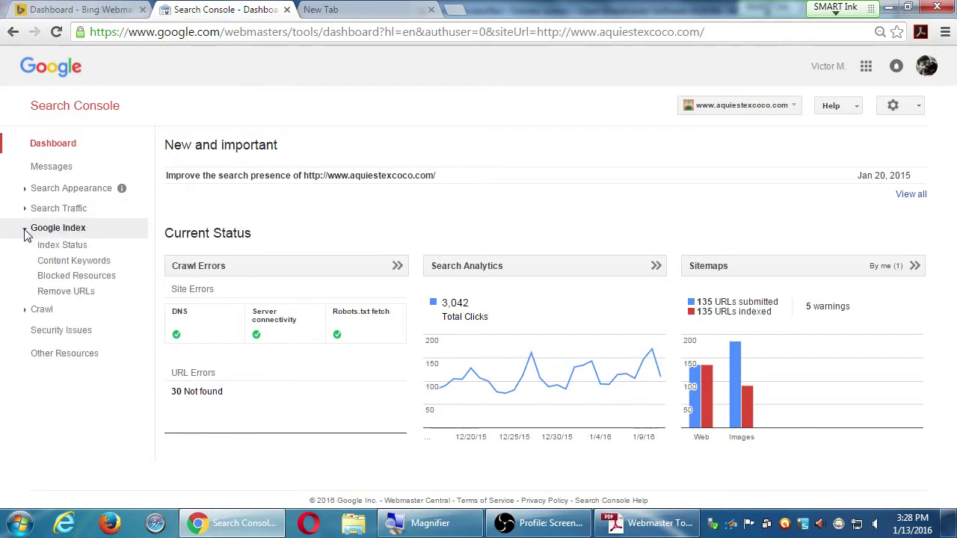
pyautogui.click(26, 232)
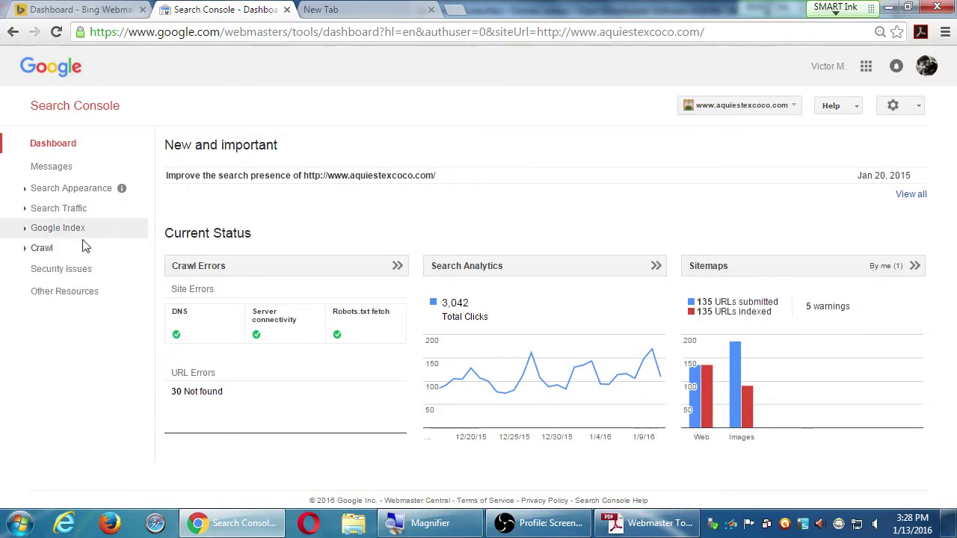
# Step: Open Search Analytics from the dashboard, go back, and reopen the report from the Search Traffic section
pyautogui.click(552, 272)
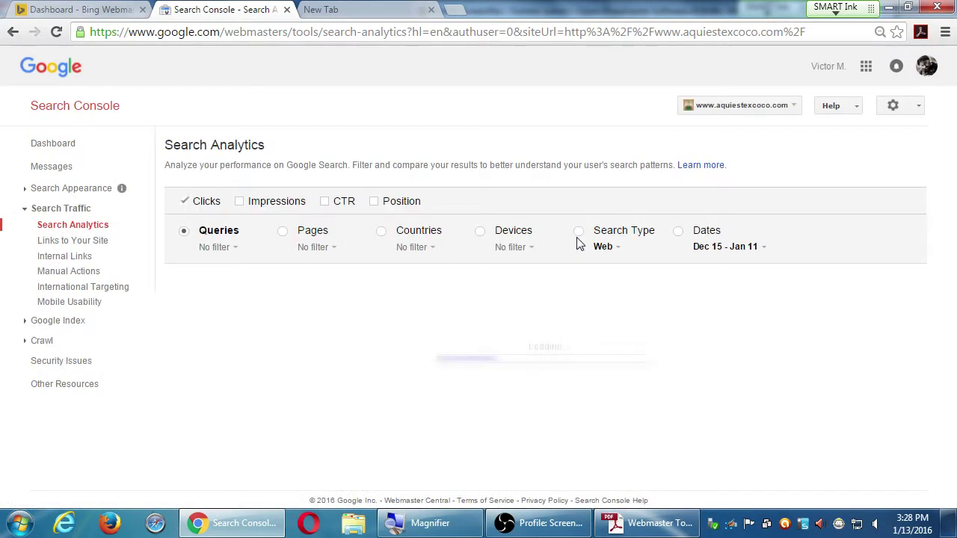
pyautogui.hotkey('alt', 'Left')
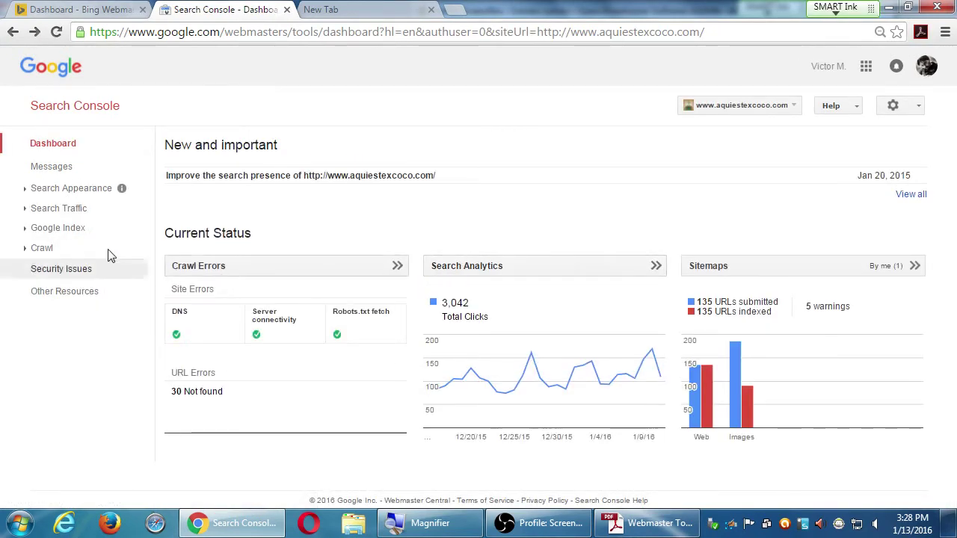
pyautogui.click(23, 212)
pyautogui.click(60, 225)
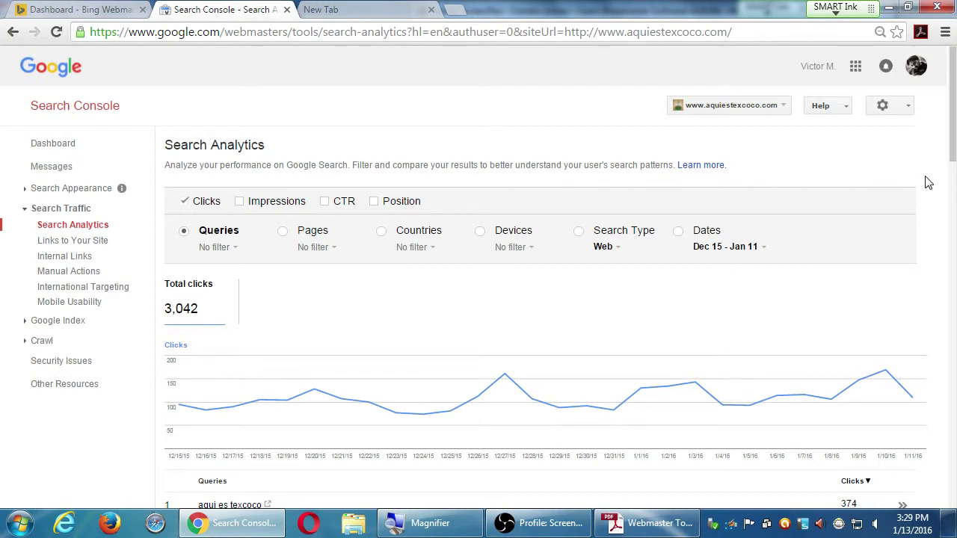
# Step: Group the search clicks by Devices, switch back to Queries, and examine the top queries with their clicks
pyautogui.click(481, 233)
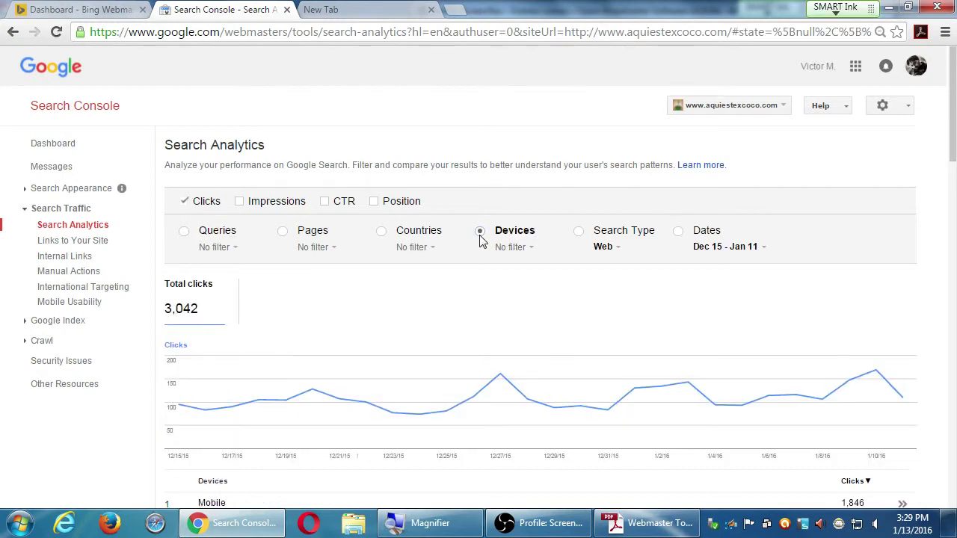
pyautogui.click(184, 231)
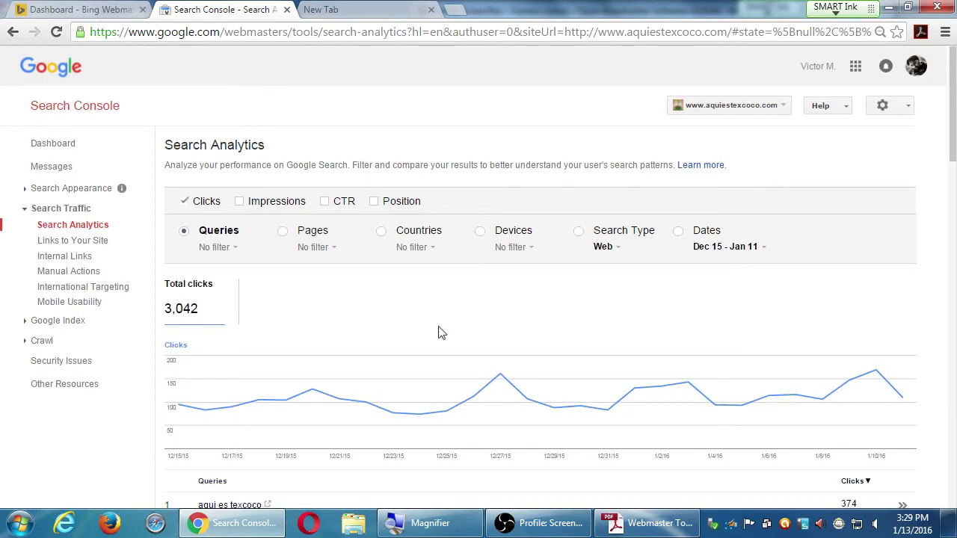
pyautogui.scroll(-5, 441, 333)
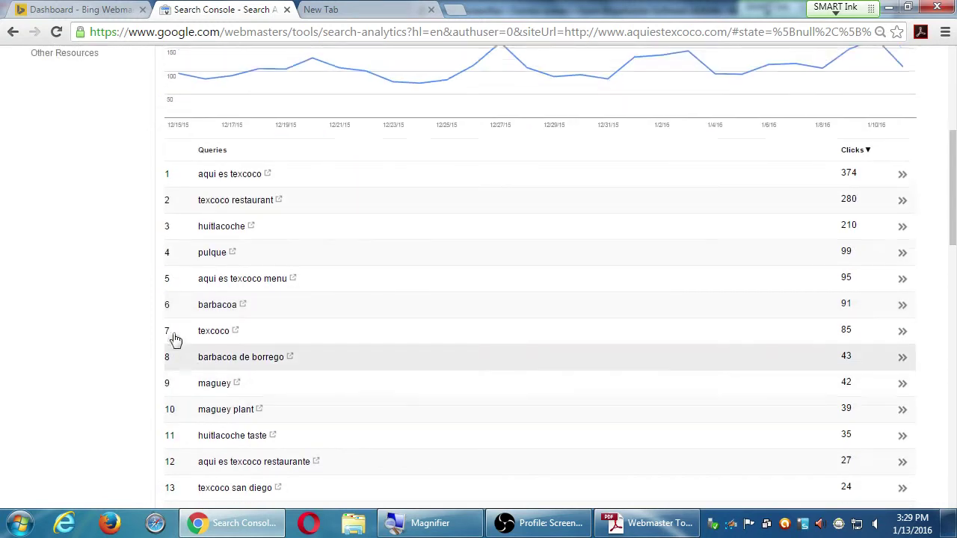
pyautogui.scroll(1, 134, 325)
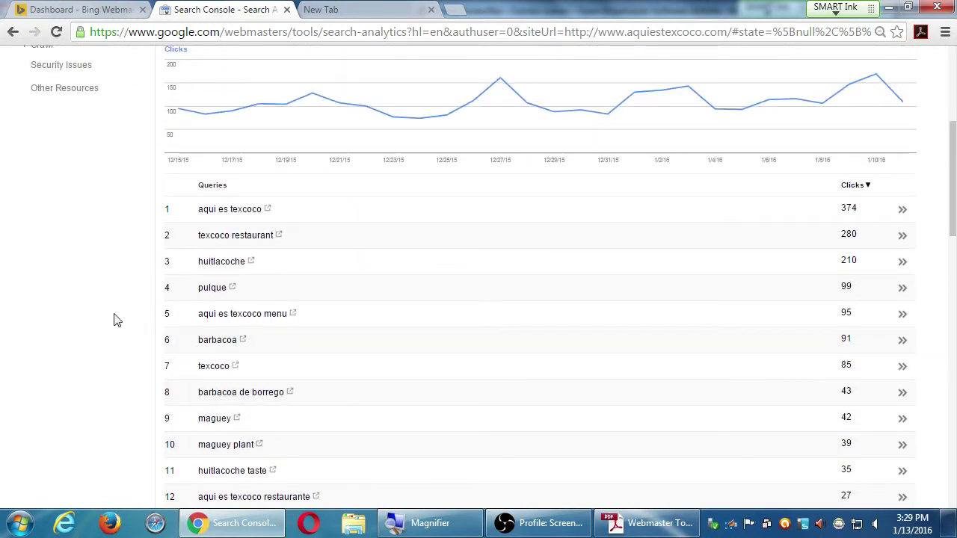
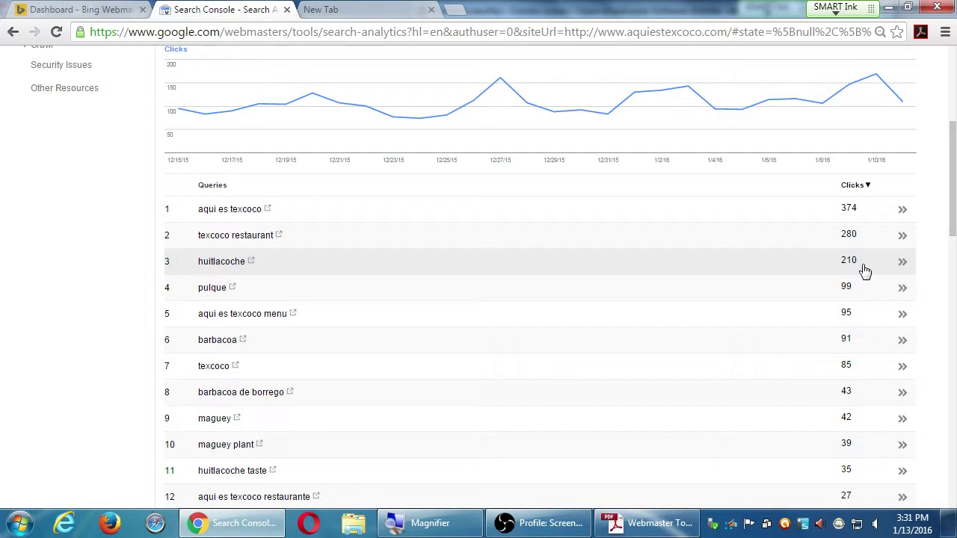
# Step: Read through the rest of the first 50 queries and return to the site dashboard
pyautogui.scroll(-3, 865, 270)
pyautogui.scroll(-2, 865, 270)
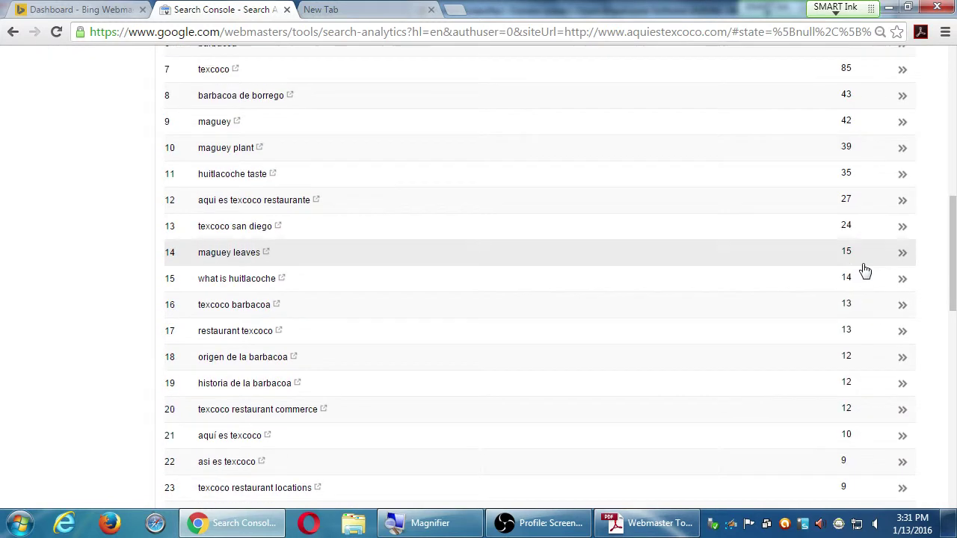
pyautogui.scroll(-10, 865, 271)
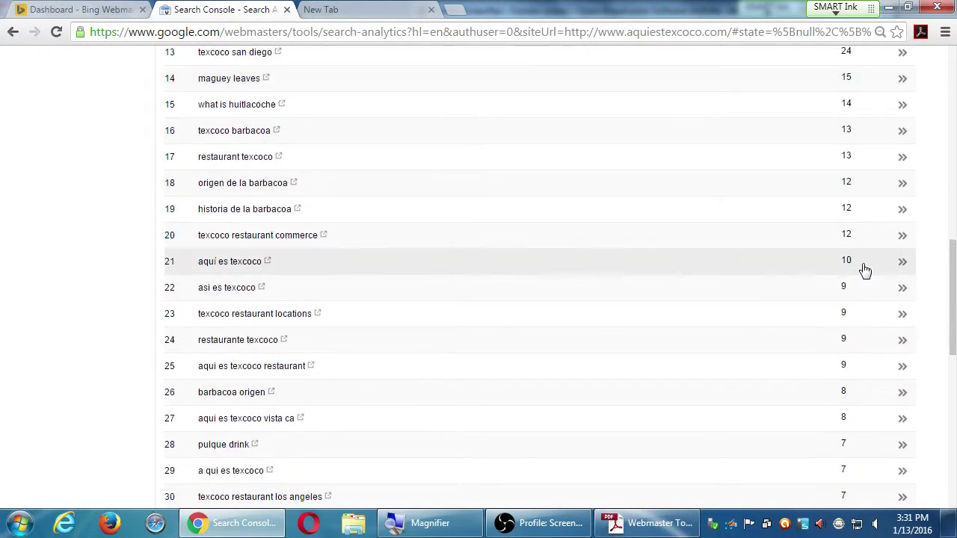
pyautogui.scroll(-3, 865, 271)
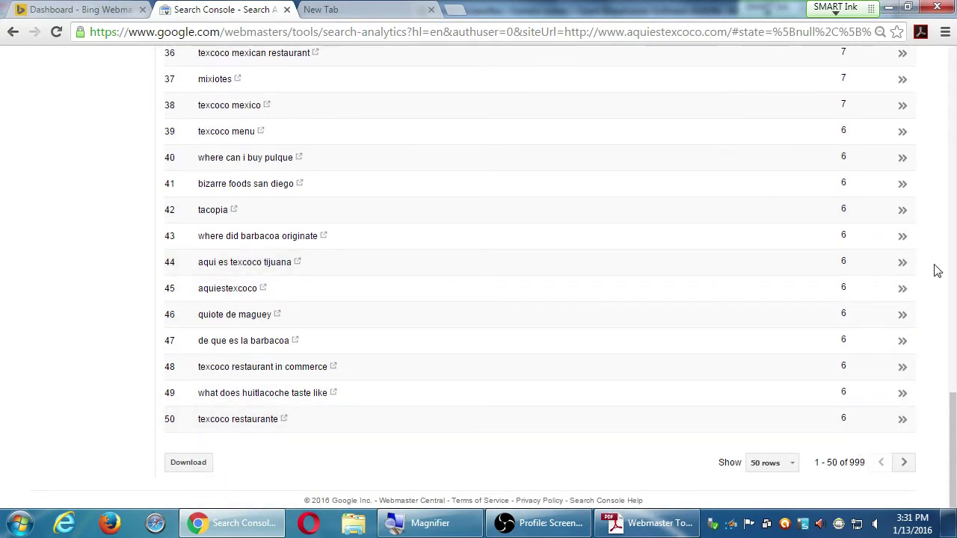
pyautogui.press('Home')
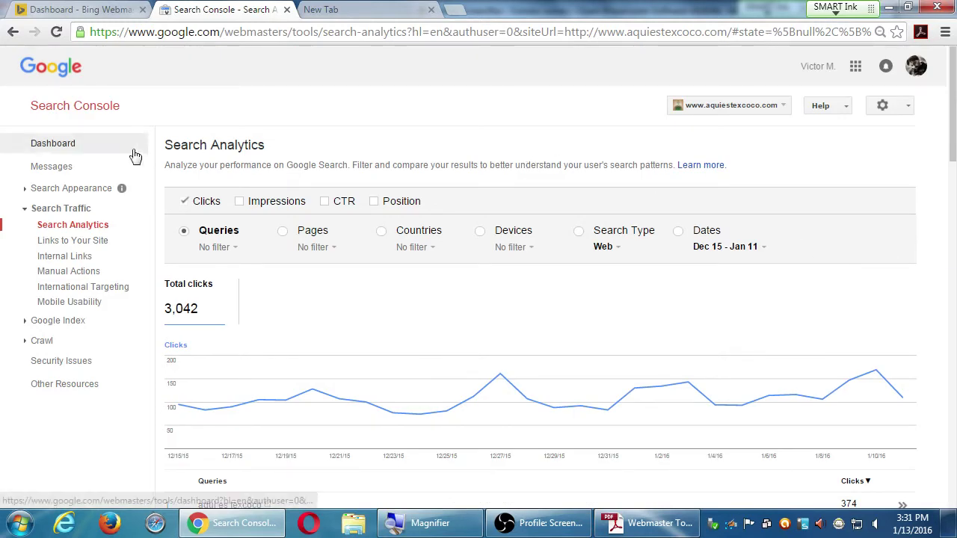
pyautogui.click(66, 144)
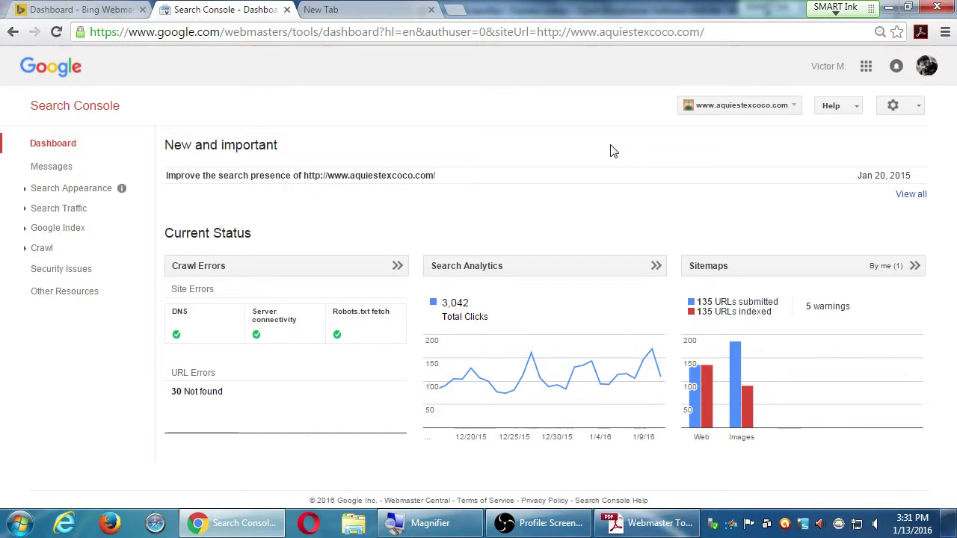
# Step: Go to google.com/analytics in the empty browser tab
pyautogui.click(374, 9)
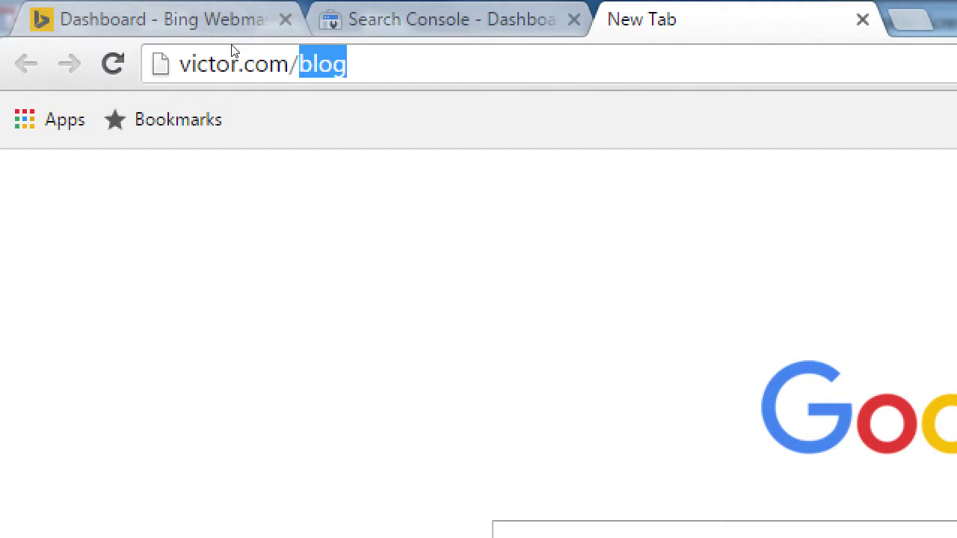
pyautogui.press('BackSpace')
pyautogui.press('BackSpace')
pyautogui.press('BackSpace')
pyautogui.press('BackSpace')
pyautogui.press('BackSpace')
pyautogui.press('BackSpace')
pyautogui.press('BackSpace')
pyautogui.press('BackSpace')
pyautogui.press('BackSpace')
pyautogui.press('BackSpace')
pyautogui.press('BackSpace')
pyautogui.press('BackSpace')
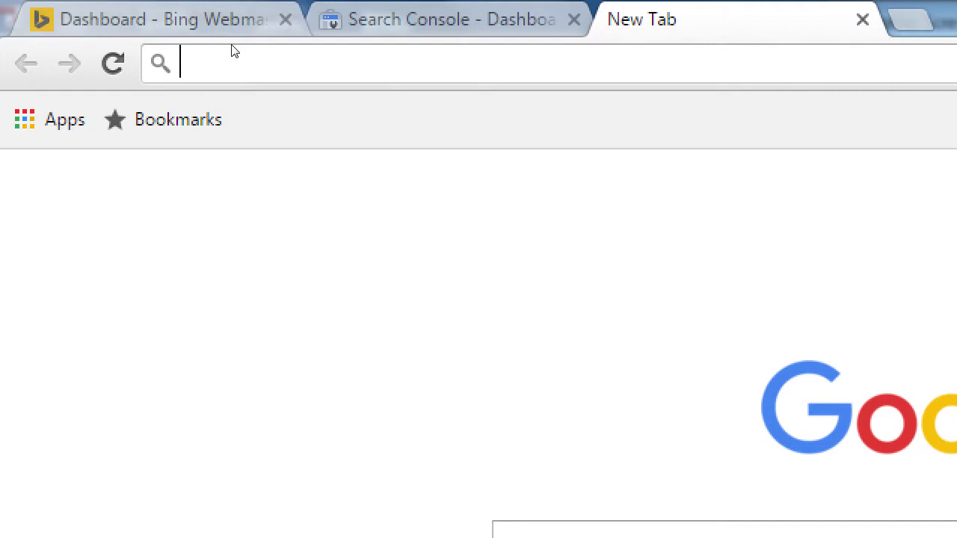
pyautogui.write('google.co')
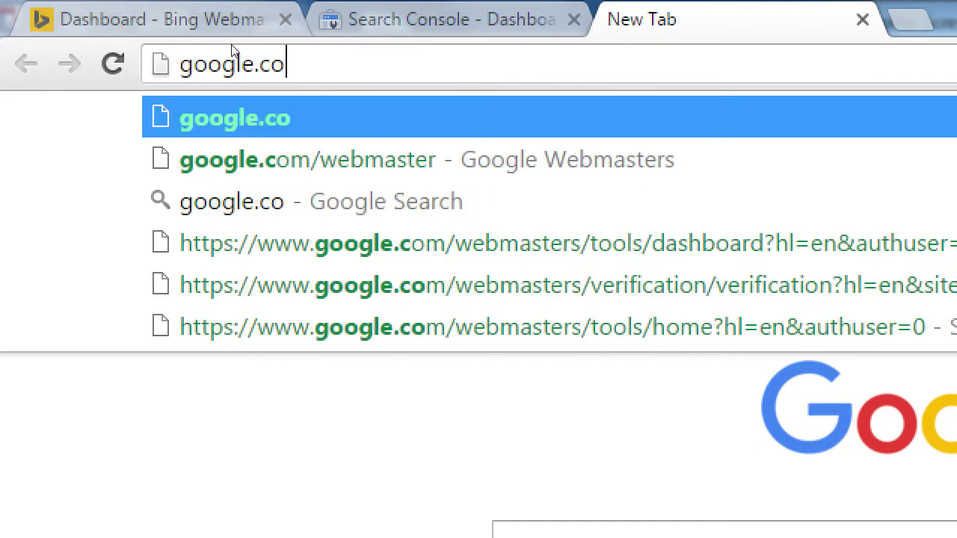
pyautogui.write('m/analytics')
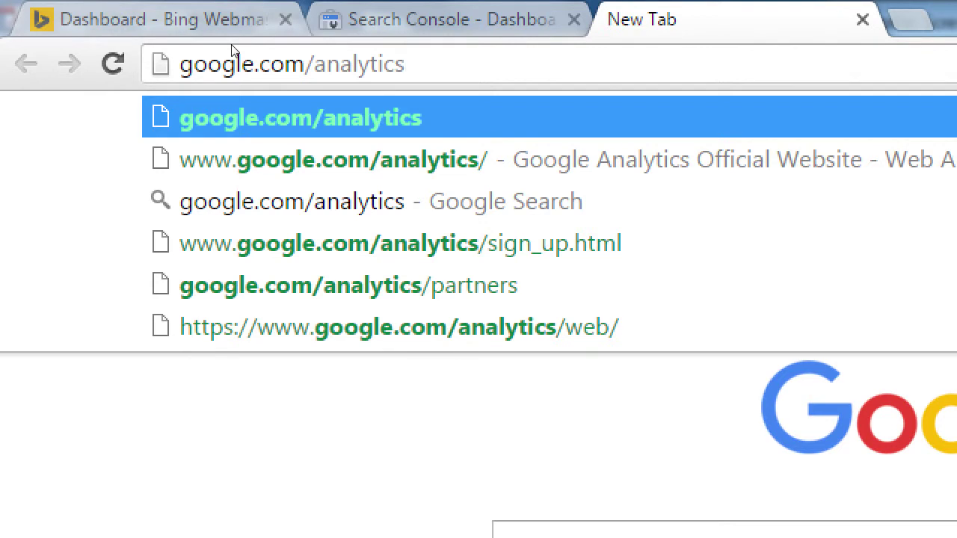
pyautogui.press('Return')
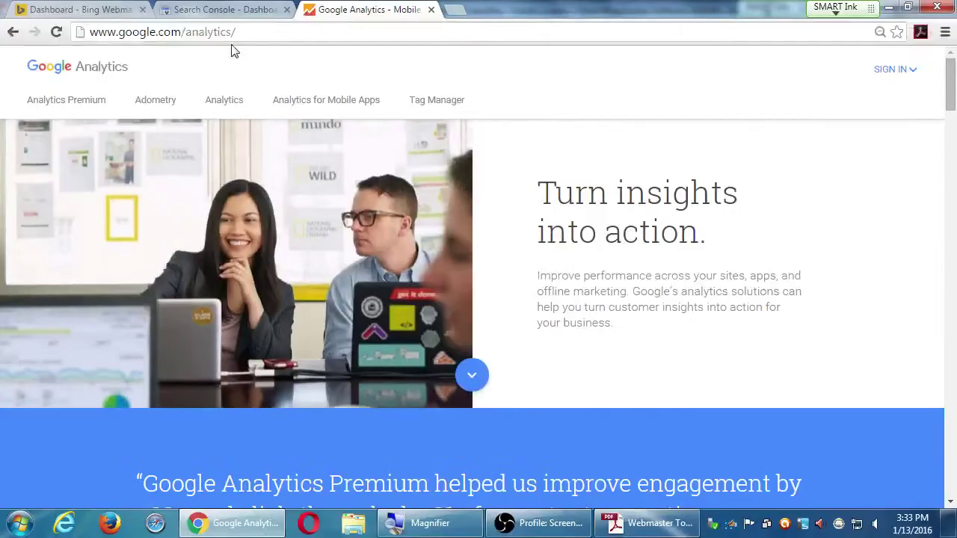
# Step: Sign in to Google Analytics and look through the full list of accounts
pyautogui.click(902, 69)
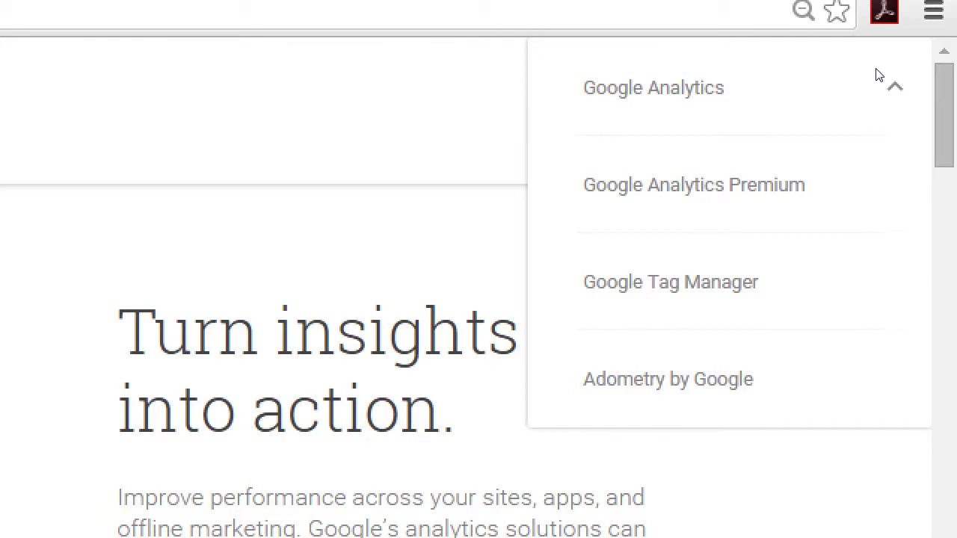
pyautogui.click(894, 85)
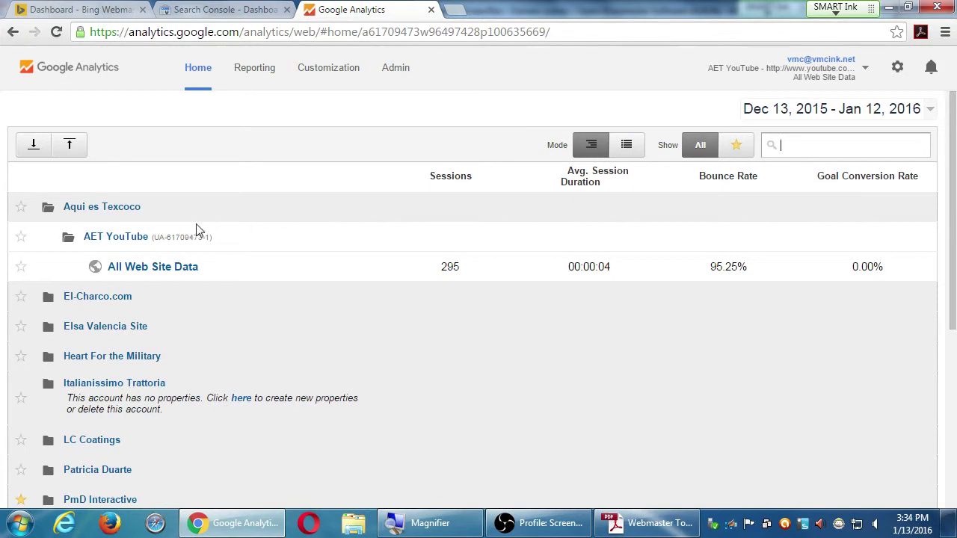
pyautogui.click(152, 218)
pyautogui.scroll(-4, 182, 398)
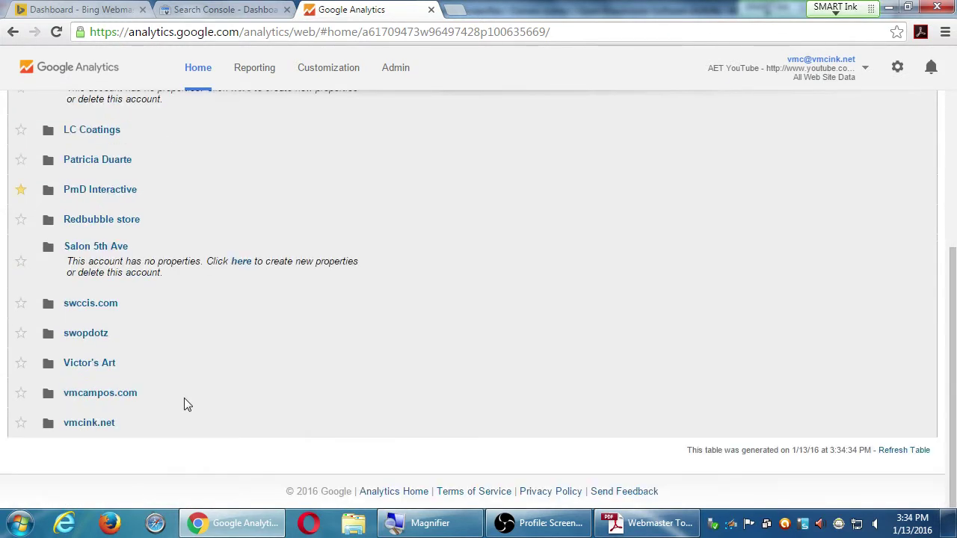
pyautogui.scroll(4, 184, 398)
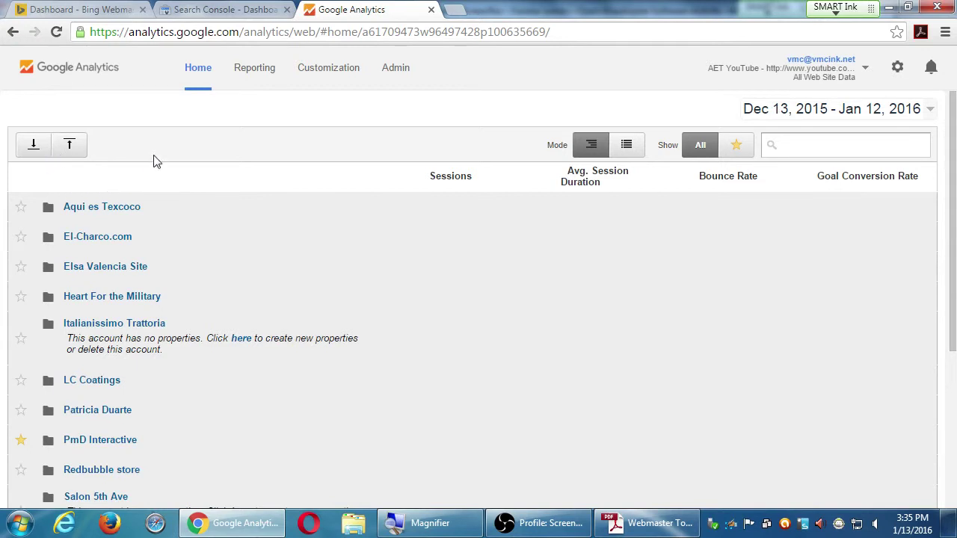
# Step: Open the form for creating a new Analytics account from the administration page
pyautogui.click(395, 69)
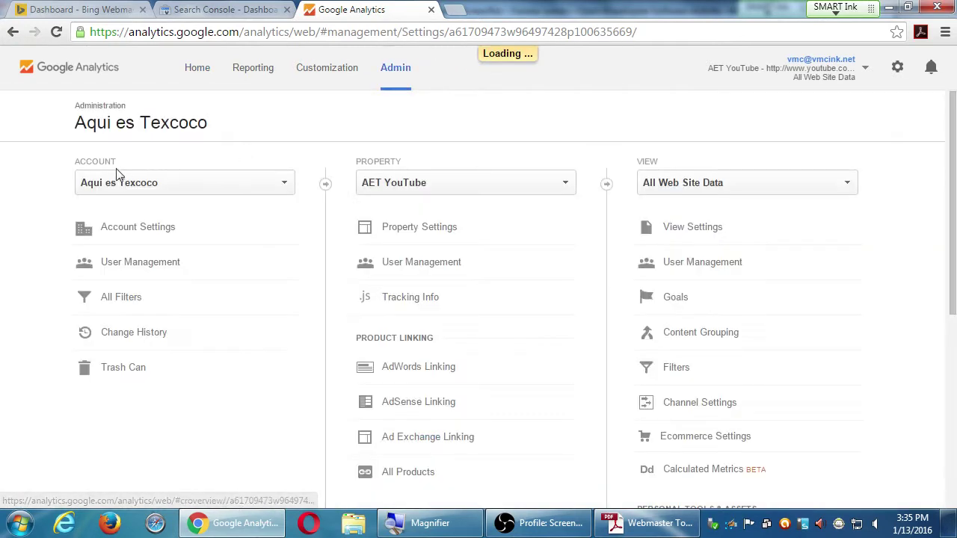
pyautogui.click(116, 176)
pyautogui.click(142, 435)
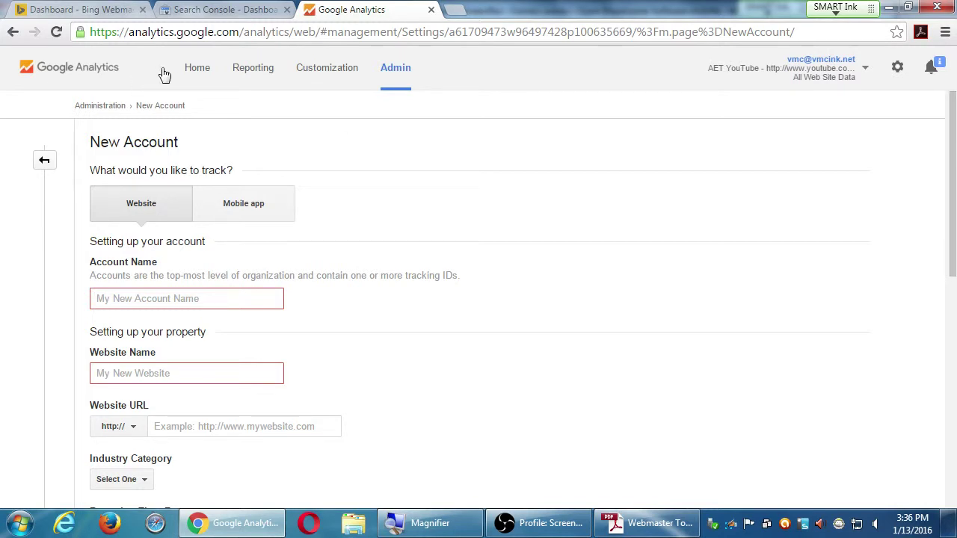
# Step: Return to the account list and view the property and data view inside the Aqui es Texcoco account, then collapse it
pyautogui.click(187, 70)
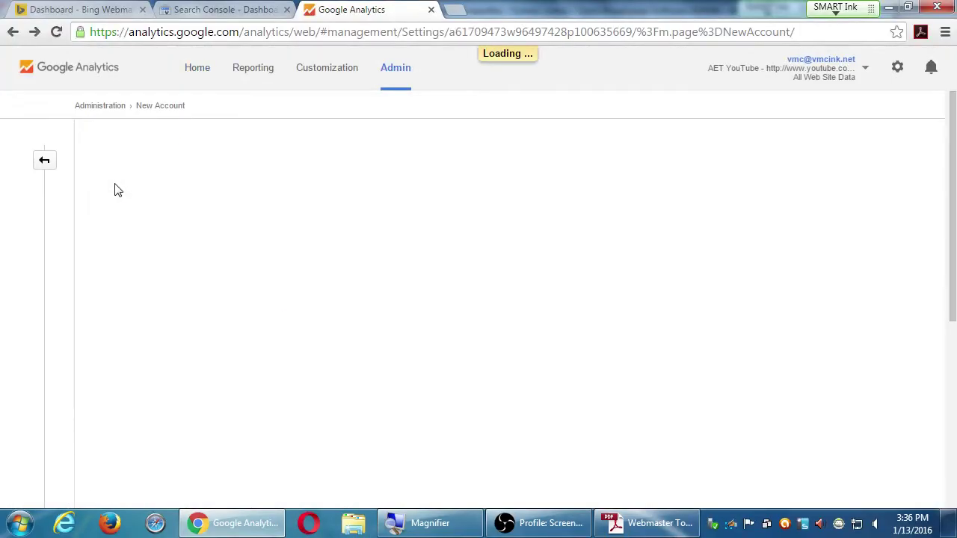
pyautogui.scroll(-1, 160, 276)
pyautogui.scroll(1, 160, 276)
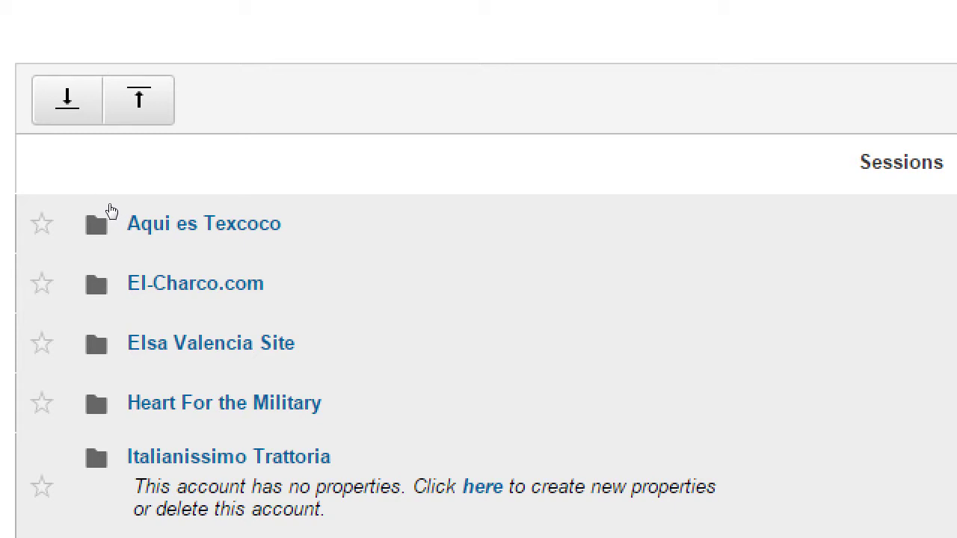
pyautogui.click(156, 217)
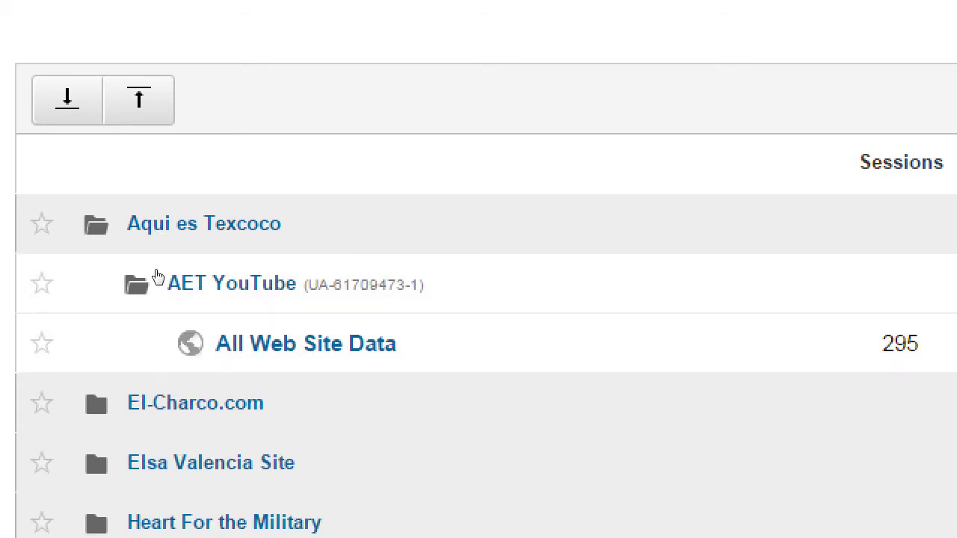
pyautogui.click(153, 218)
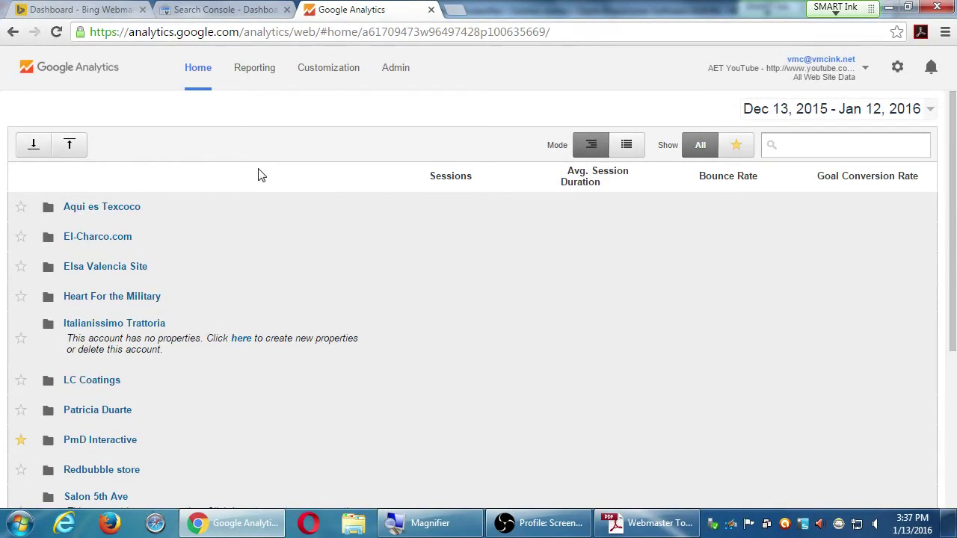
# Step: Begin creating a new account from the administration page's account selection
pyautogui.click(389, 75)
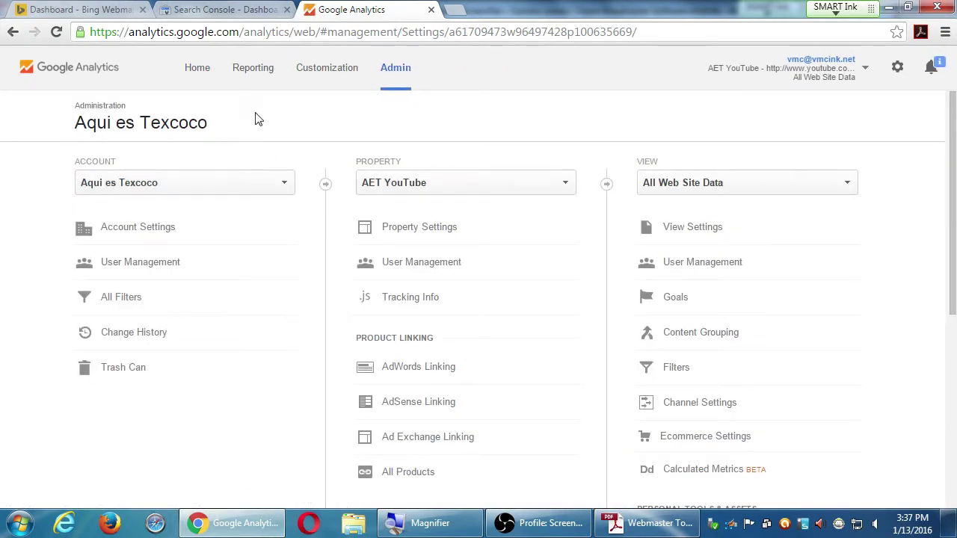
pyautogui.click(264, 189)
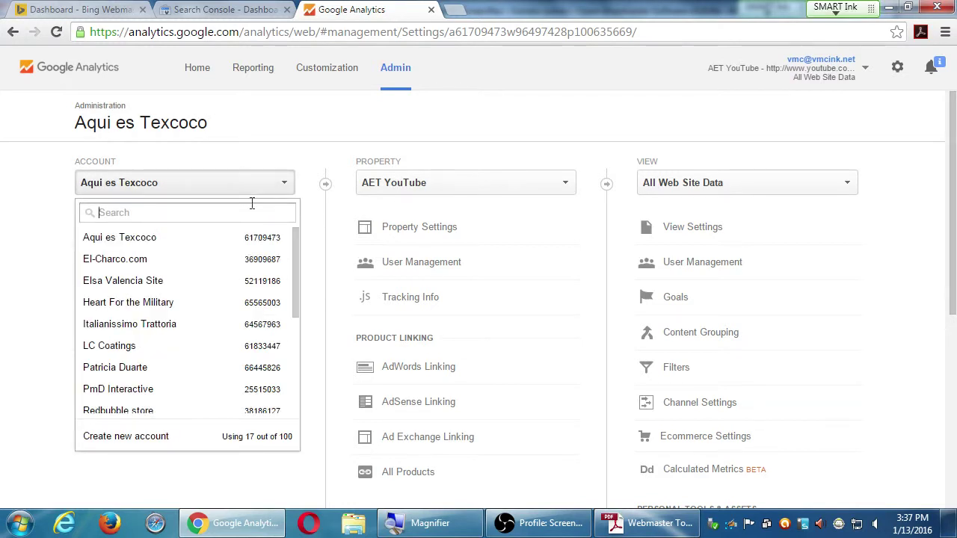
pyautogui.click(195, 439)
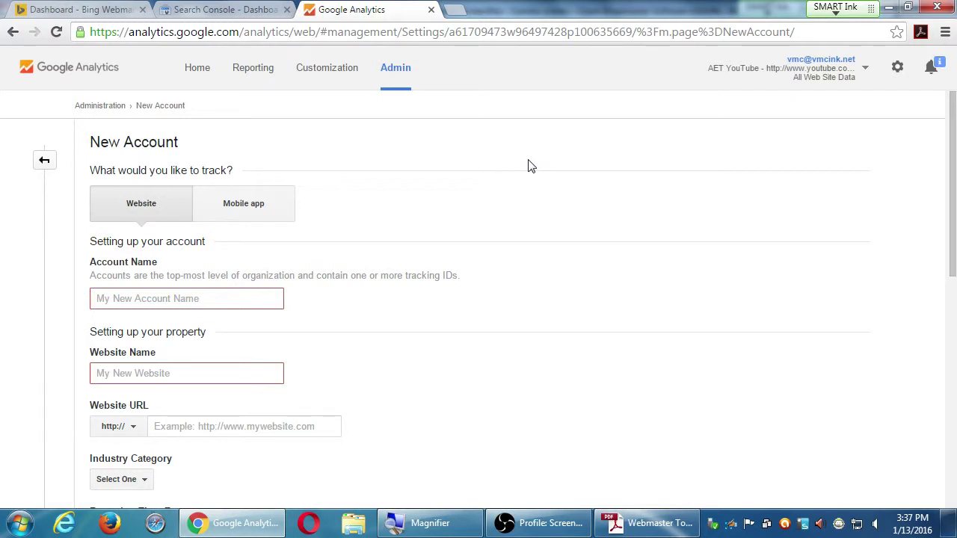
# Step: Name the new account John Smith Farms and set the website name to Main Website
pyautogui.press('Tab')
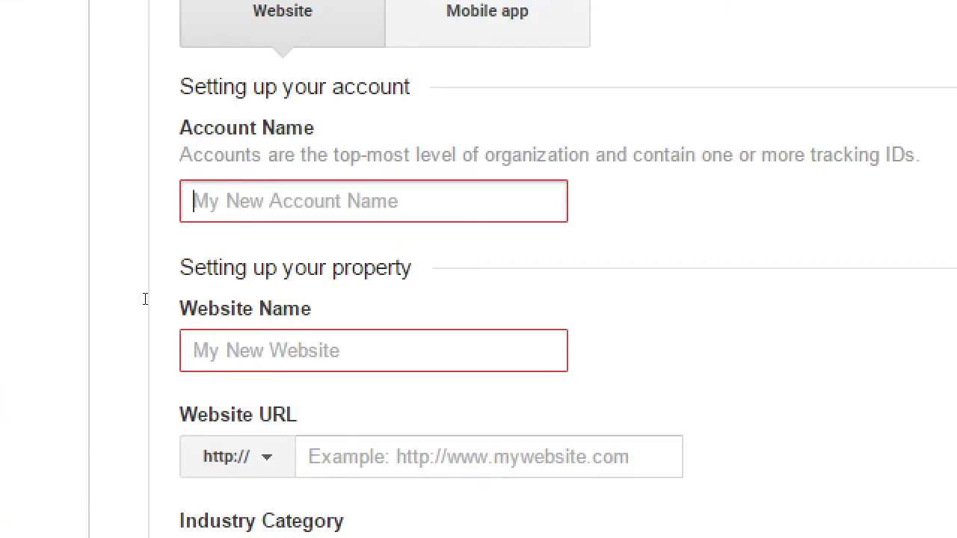
pyautogui.write('JOh')
pyautogui.press('BackSpace')
pyautogui.press('BackSpace')
pyautogui.write('ohn')
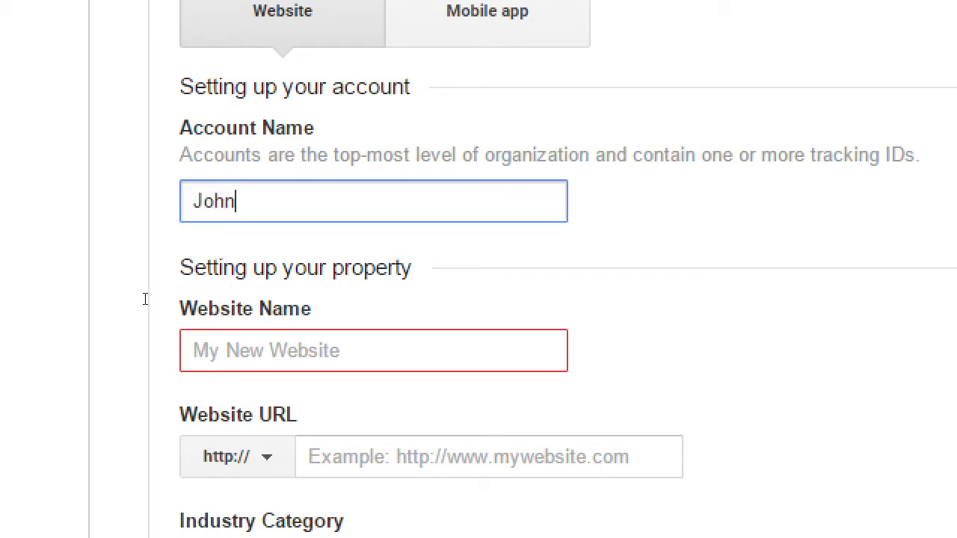
pyautogui.write(' Smith Farms')
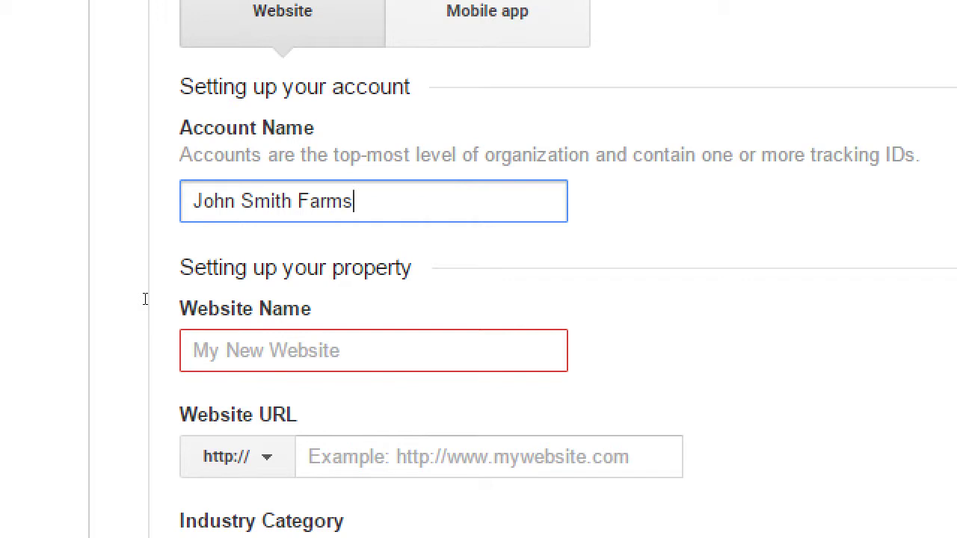
pyautogui.press('Tab')
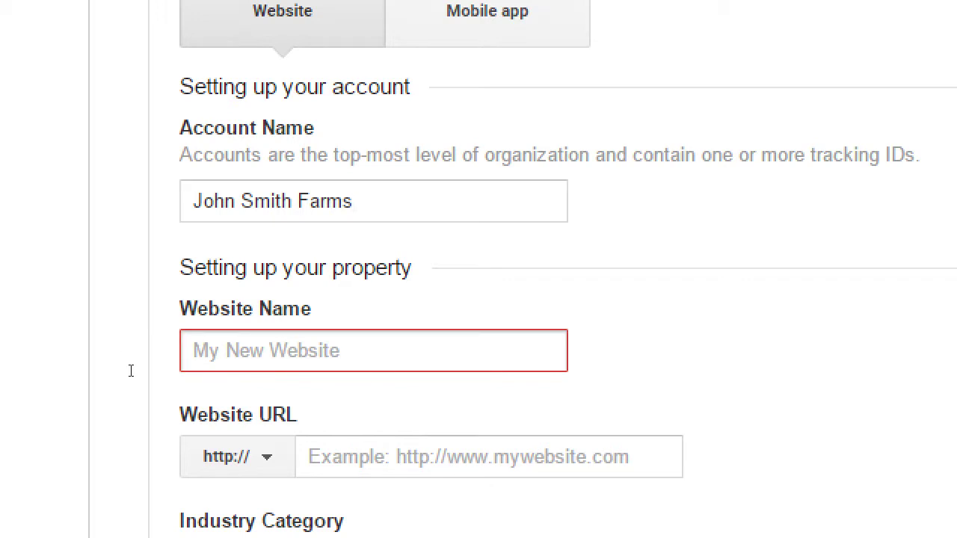
pyautogui.write('Main Website')
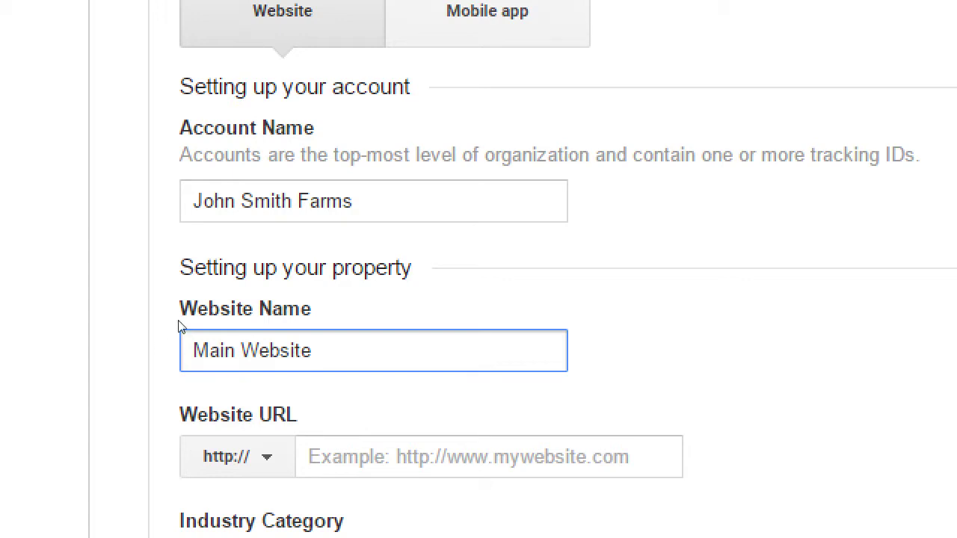
# Step: Replace the website name with YouTube Channel, leaving the account name as it is
pyautogui.moveTo(355, 201); pyautogui.dragTo(56, 296)
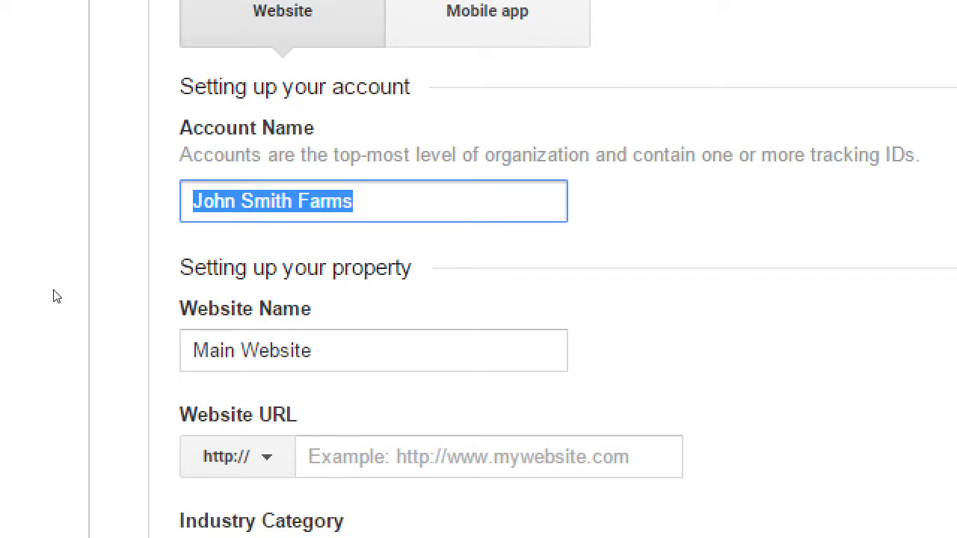
pyautogui.press('Tab')
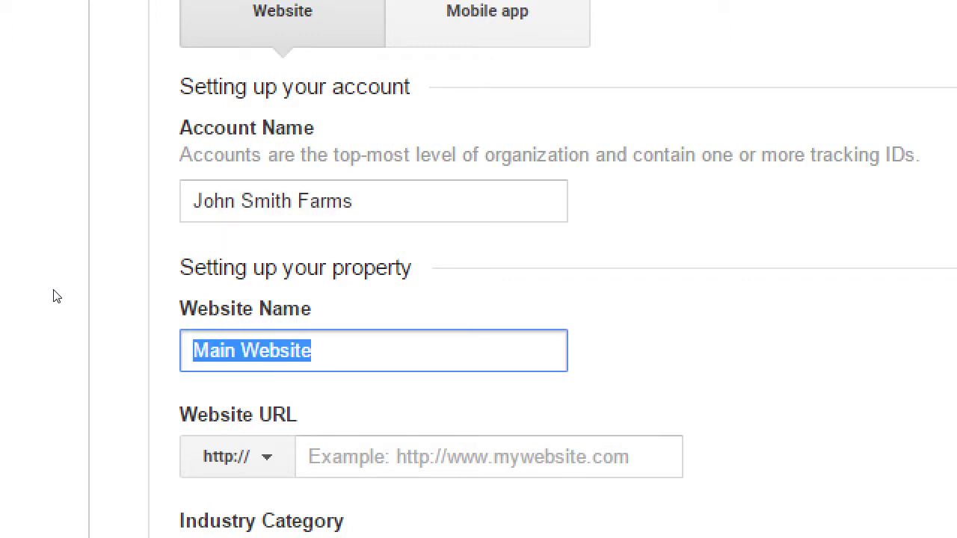
pyautogui.write('YouTu')
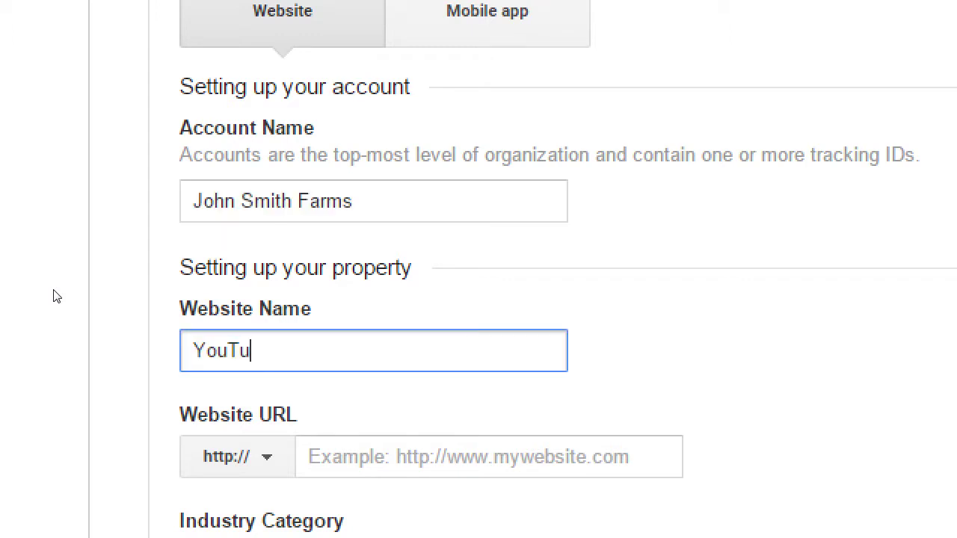
pyautogui.write('be Channel')
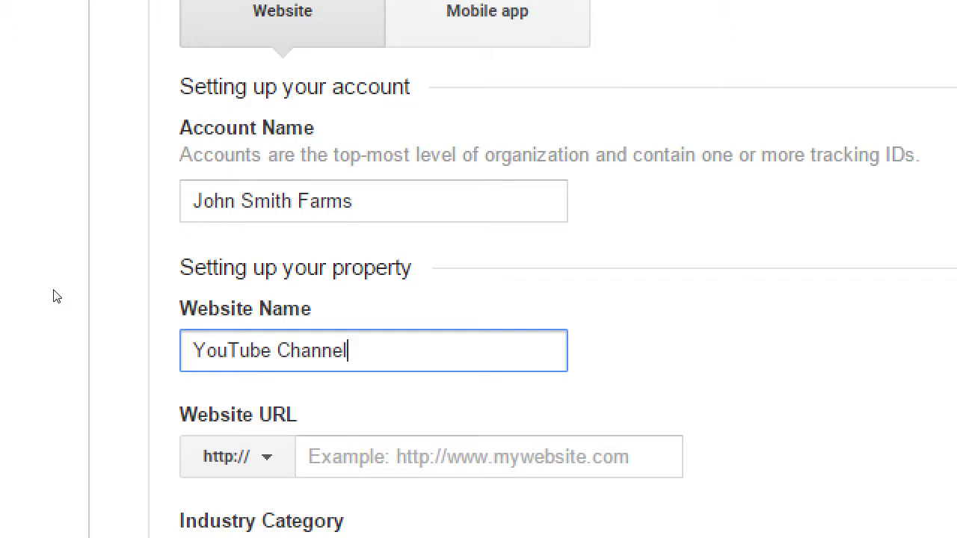
# Step: Clear the website name and change it back to Main Website
pyautogui.press('BackSpace')
pyautogui.press('BackSpace')
pyautogui.press('BackSpace')
pyautogui.press('BackSpace')
pyautogui.press('BackSpace')
pyautogui.press('BackSpace')
pyautogui.press('BackSpace')
pyautogui.press('BackSpace')
pyautogui.press('BackSpace')
pyautogui.press('BackSpace')
pyautogui.press('BackSpace')
pyautogui.press('BackSpace')
pyautogui.press('BackSpace')
pyautogui.press('BackSpace')
pyautogui.press('BackSpace')
pyautogui.write('M')
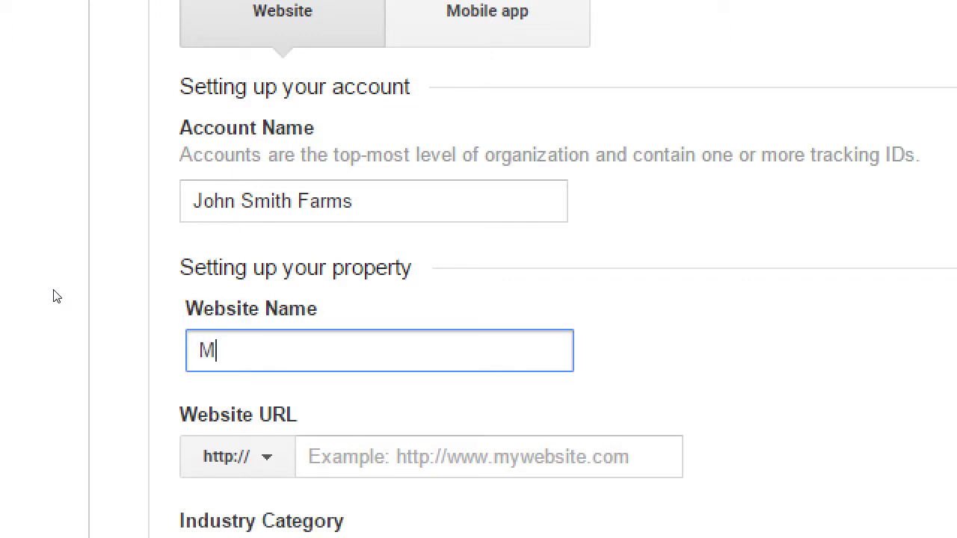
pyautogui.write('ain Website')
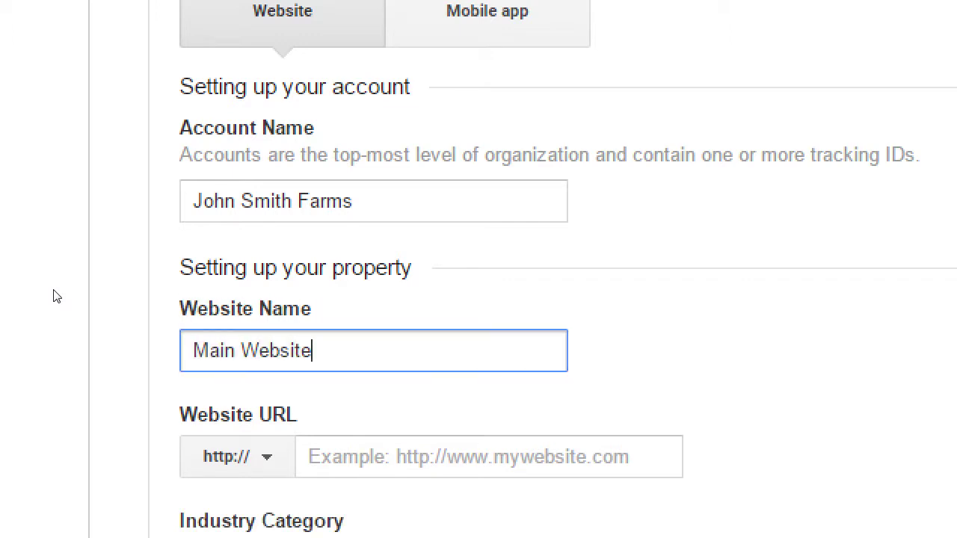
# Step: Set the website URL of the new property to johnsmithfarms.com
pyautogui.scroll(-2, 55, 295)
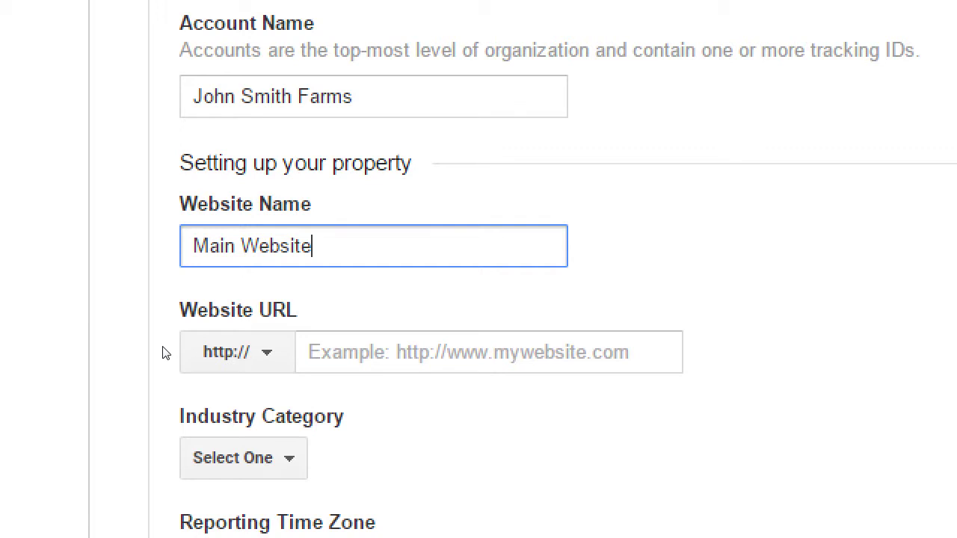
pyautogui.scroll(2, 166, 353)
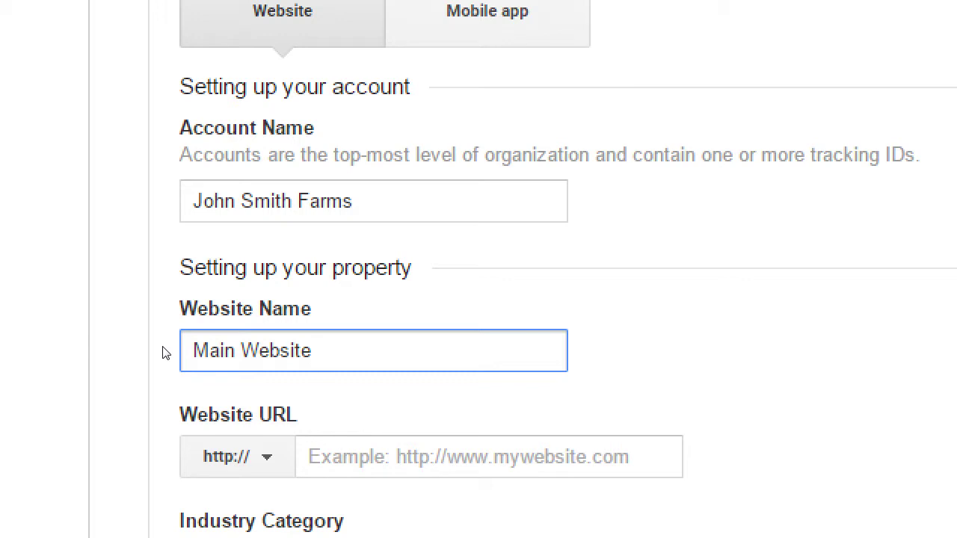
pyautogui.scroll(-3, 250, 404)
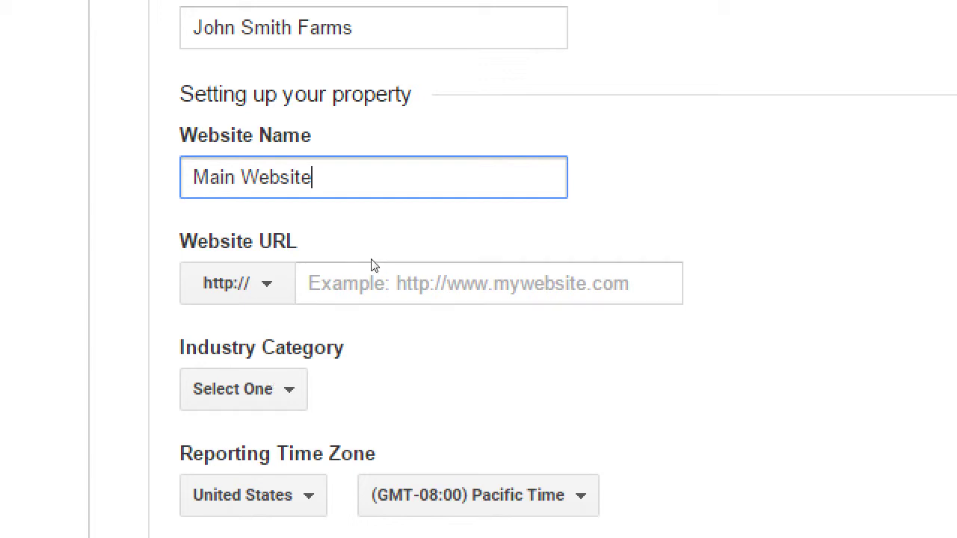
pyautogui.press('Tab')
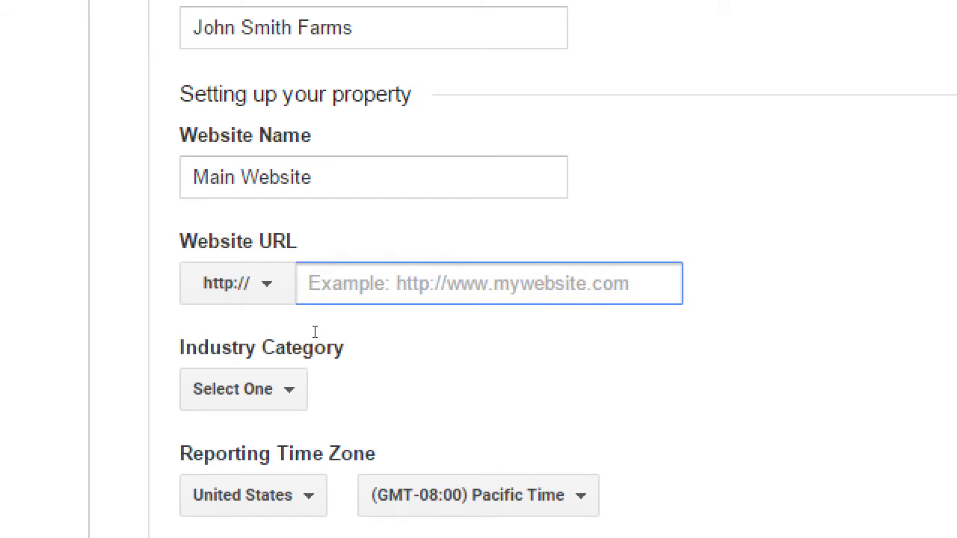
pyautogui.write('johnsmithf')
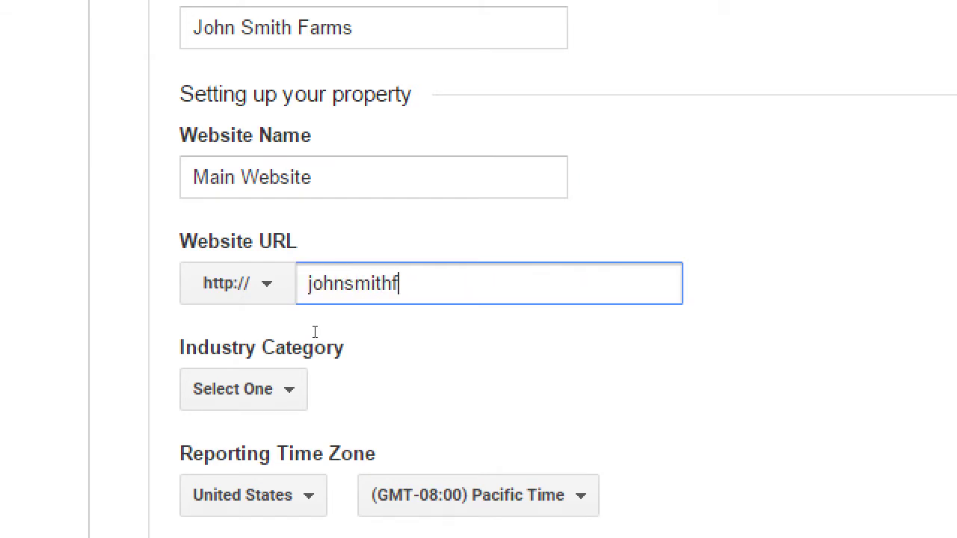
pyautogui.write('arms.com')
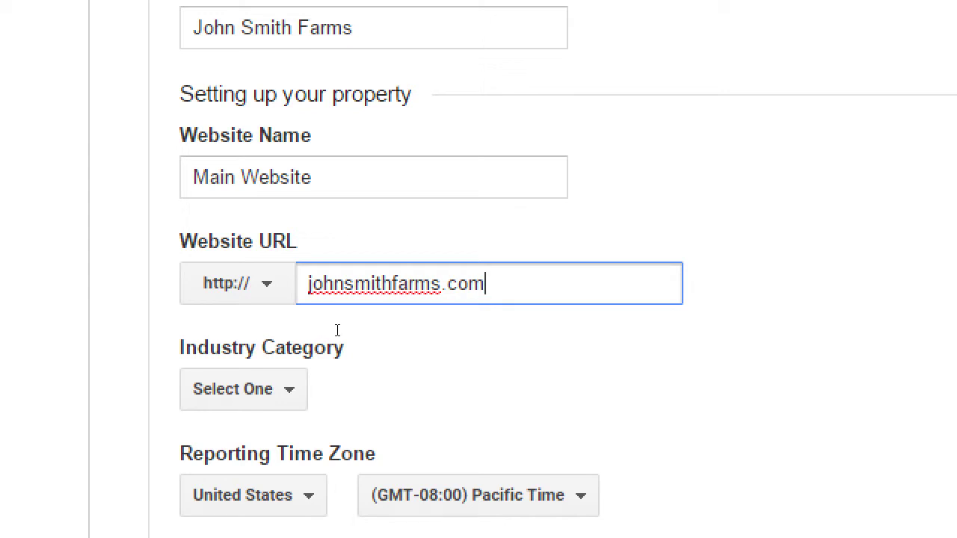
# Step: Set the industry category of the new property to Other
pyautogui.scroll(-3, 352, 341)
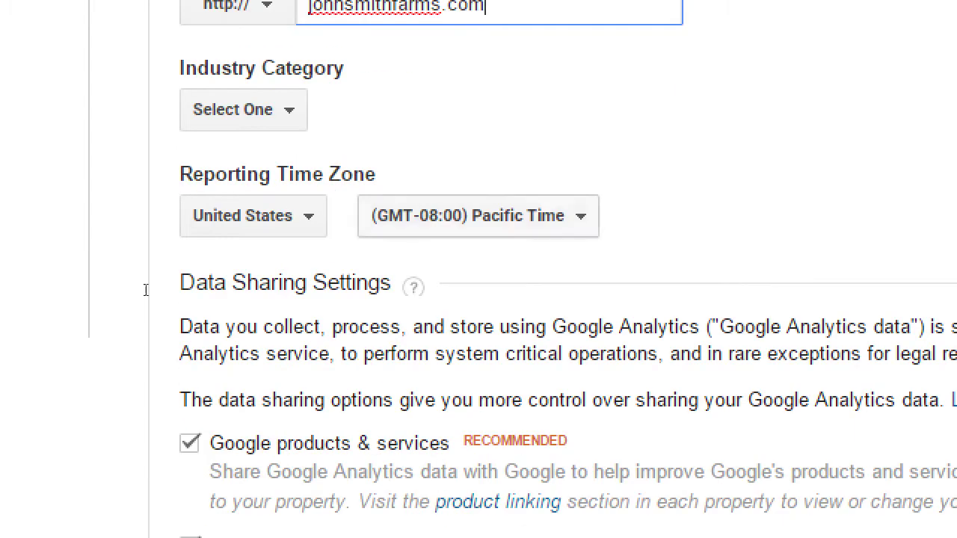
pyautogui.press('Tab')
pyautogui.press('Return')
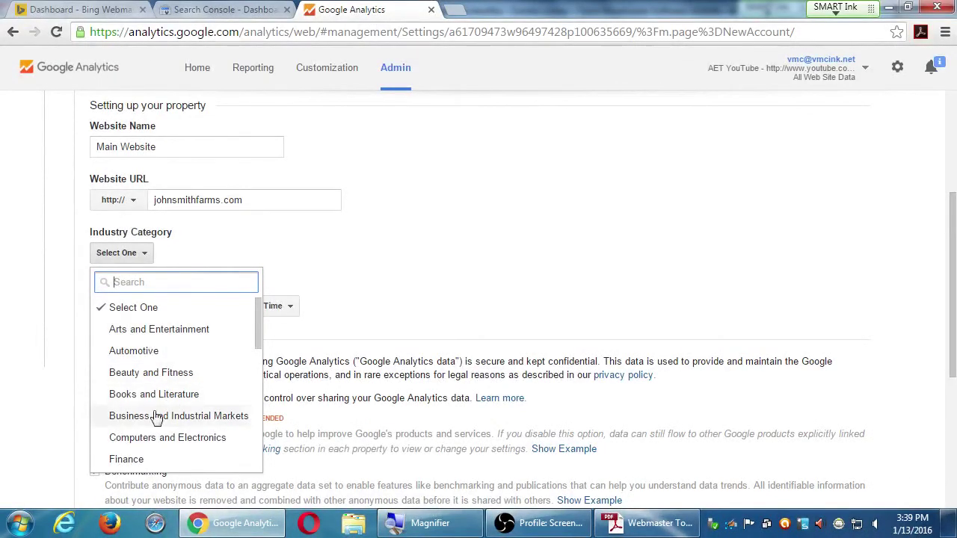
pyautogui.scroll(-8, 141, 427)
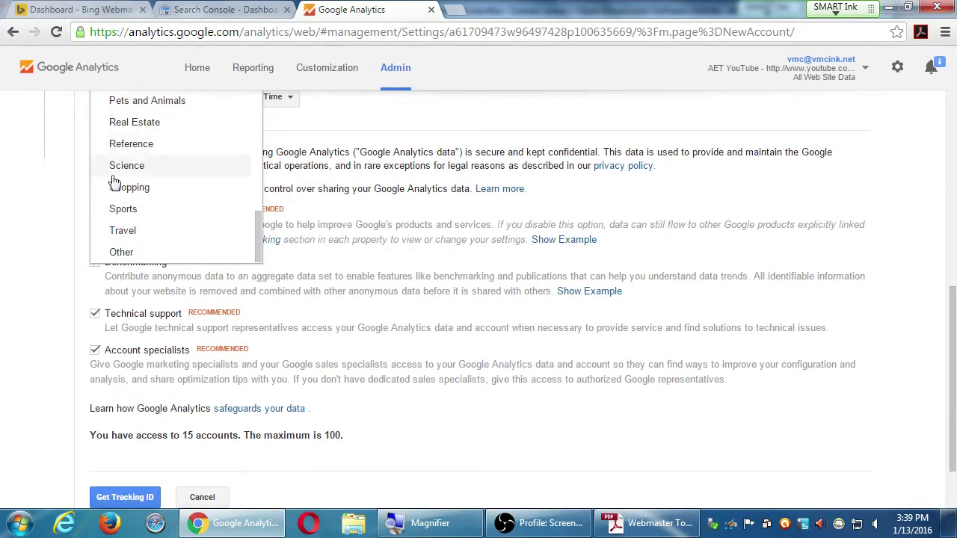
pyautogui.scroll(-3, 11, 250)
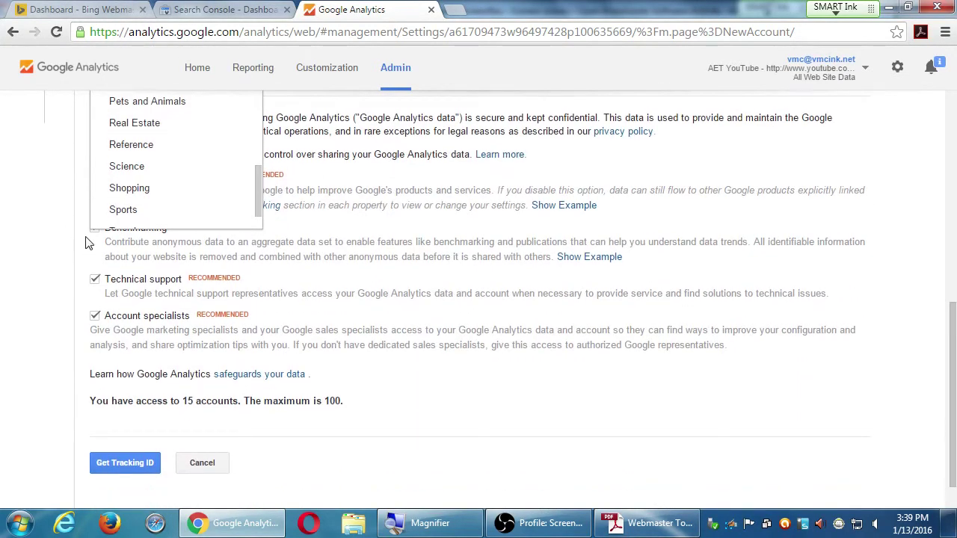
pyautogui.scroll(-2, 105, 239)
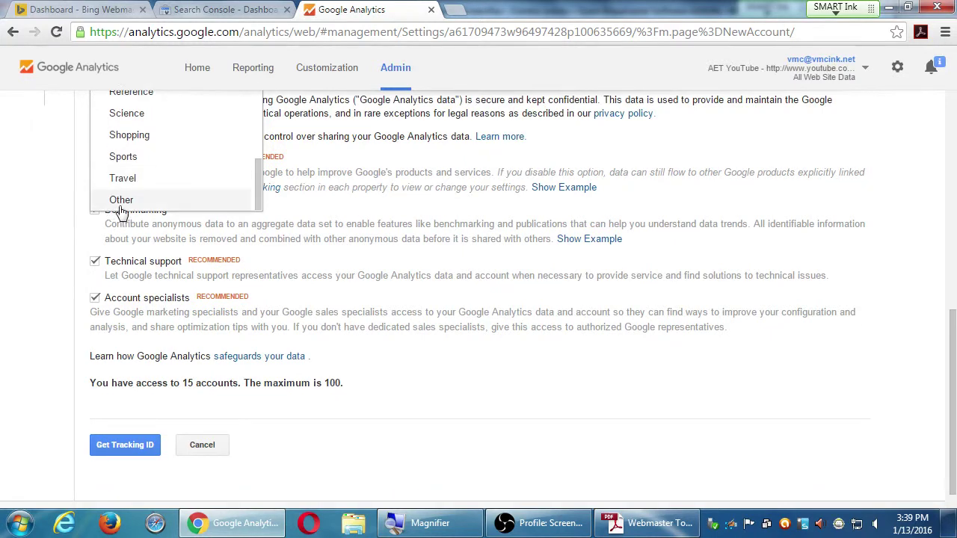
pyautogui.click(121, 202)
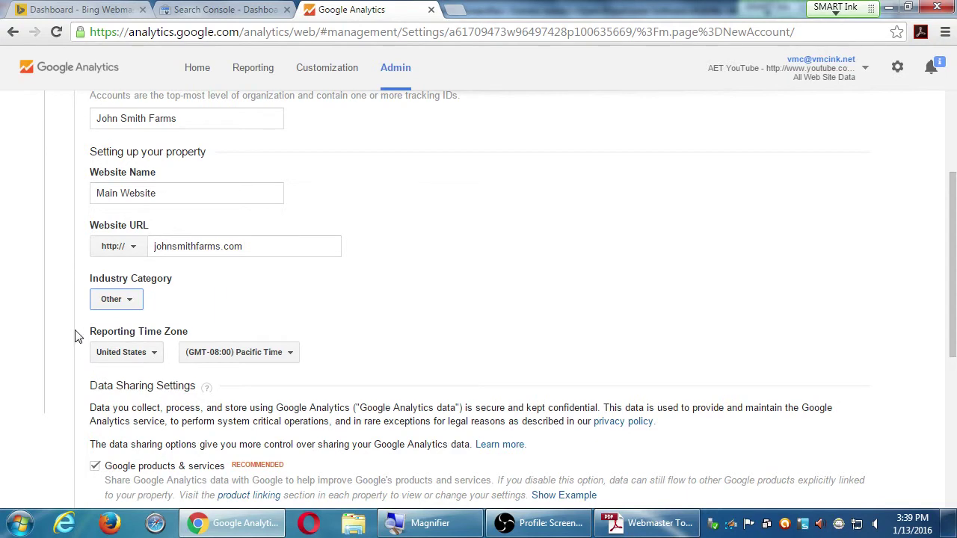
# Step: Turn off all four data sharing options: Google products & services, Benchmarking, Technical support and Account specialists
pyautogui.scroll(-2, 71, 333)
pyautogui.scroll(-4, 67, 332)
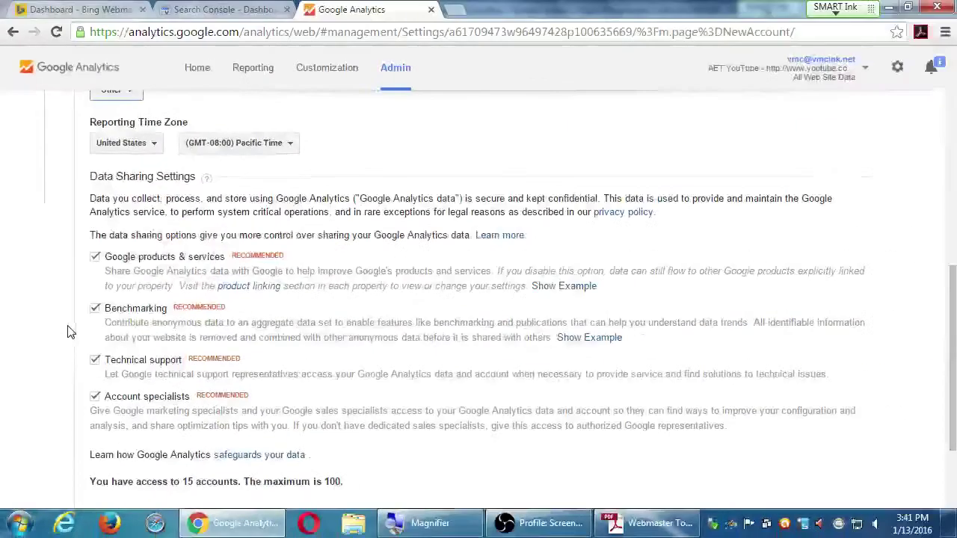
pyautogui.click(95, 397)
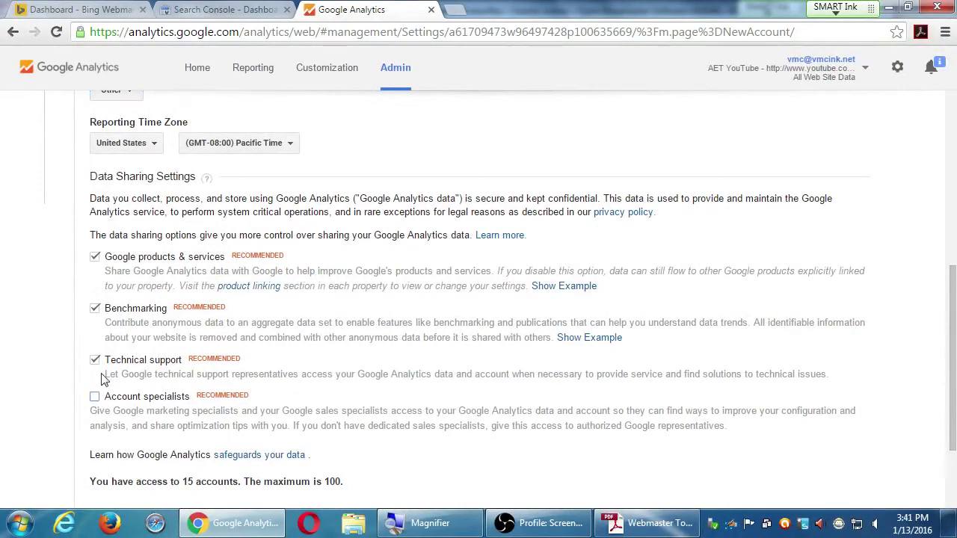
pyautogui.click(95, 360)
pyautogui.click(95, 309)
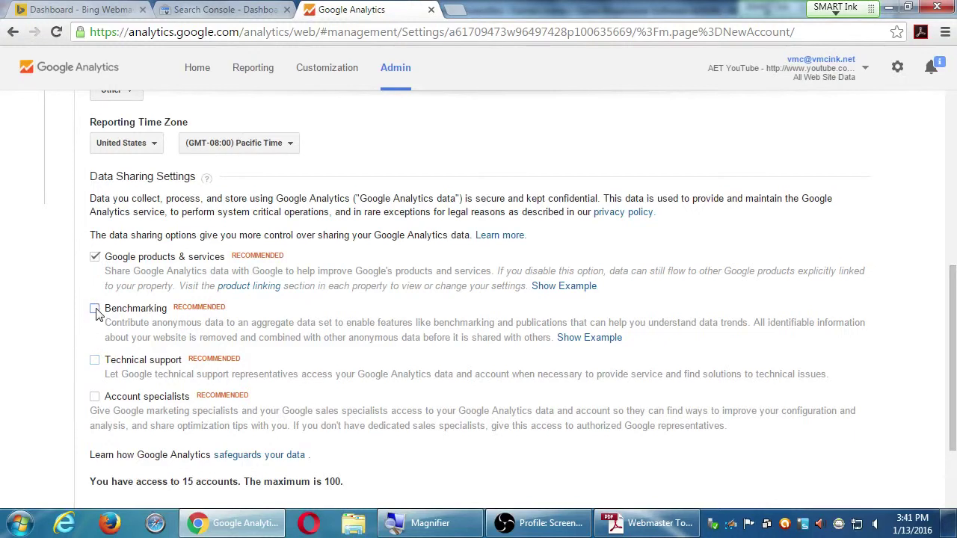
pyautogui.click(95, 258)
pyautogui.scroll(-1, 364, 389)
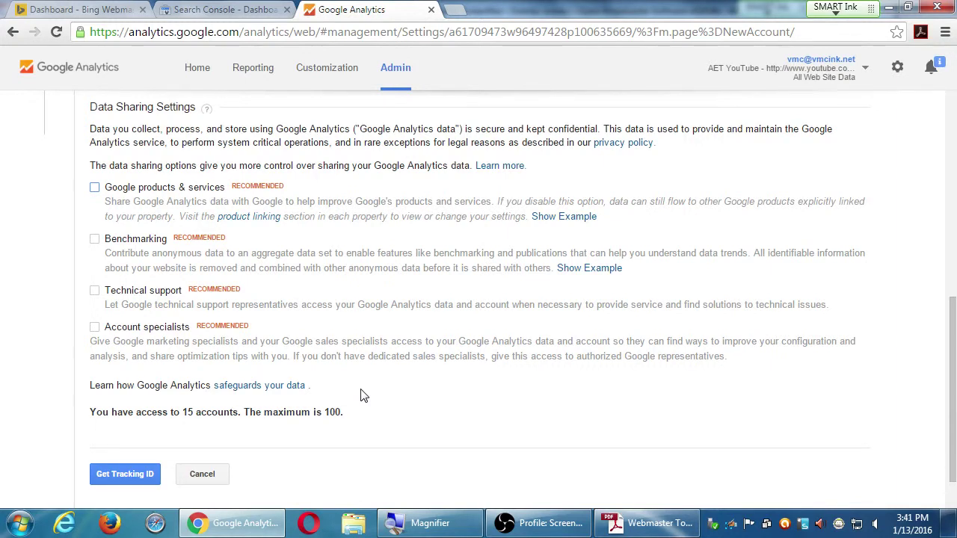
# Step: Request the tracking ID and accept the Google Analytics Terms of Service Agreement for the United States
pyautogui.click(120, 475)
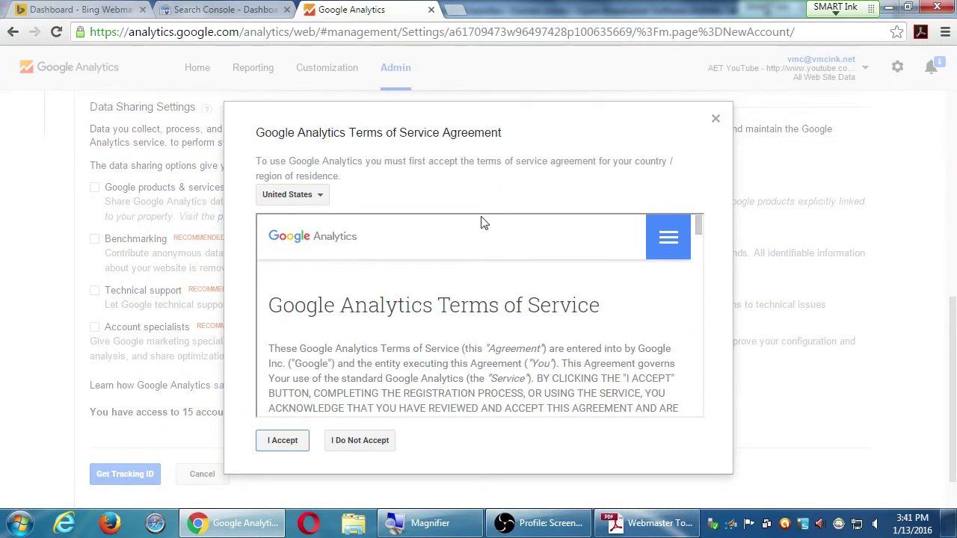
pyautogui.moveTo(698, 227); pyautogui.dragTo(696, 406)
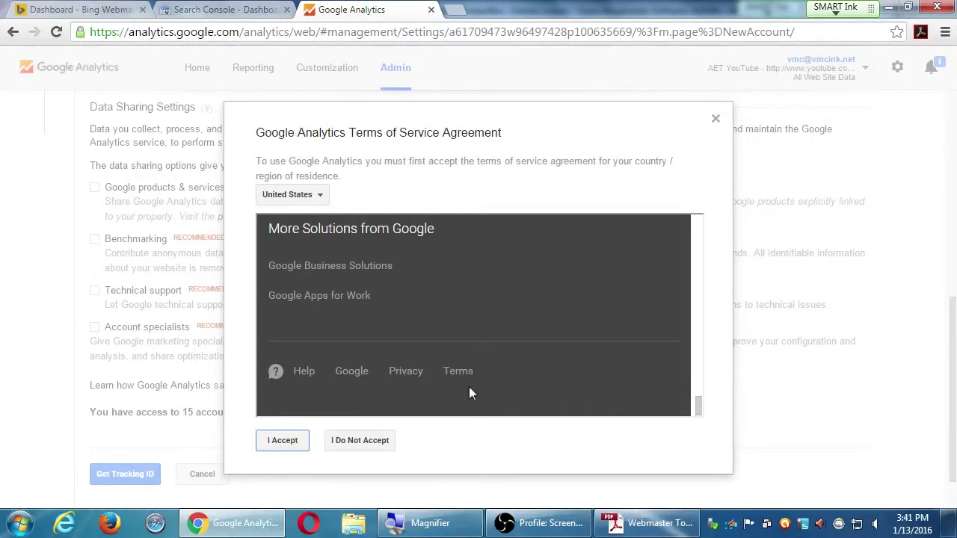
pyautogui.click(285, 441)
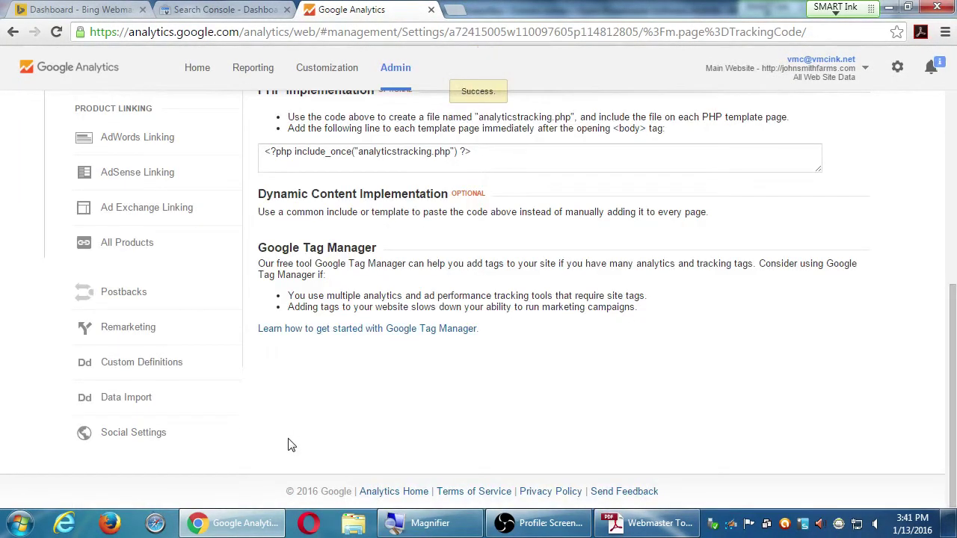
# Step: Show the website tracking script by selecting the whole code block, and clear the selection
pyautogui.scroll(5, 291, 445)
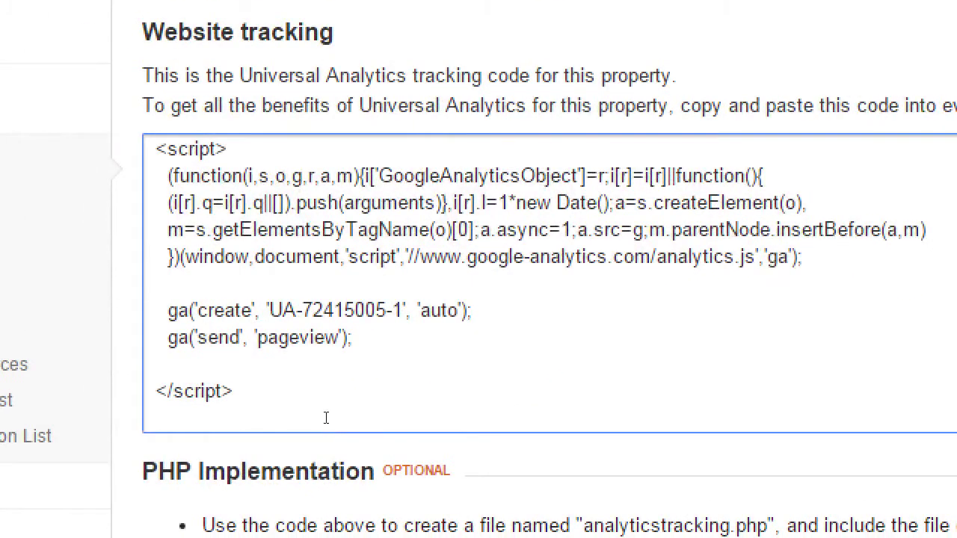
pyautogui.moveTo(244, 423); pyautogui.dragTo(80, 208)
pyautogui.hotkey('ctrl', 'a')
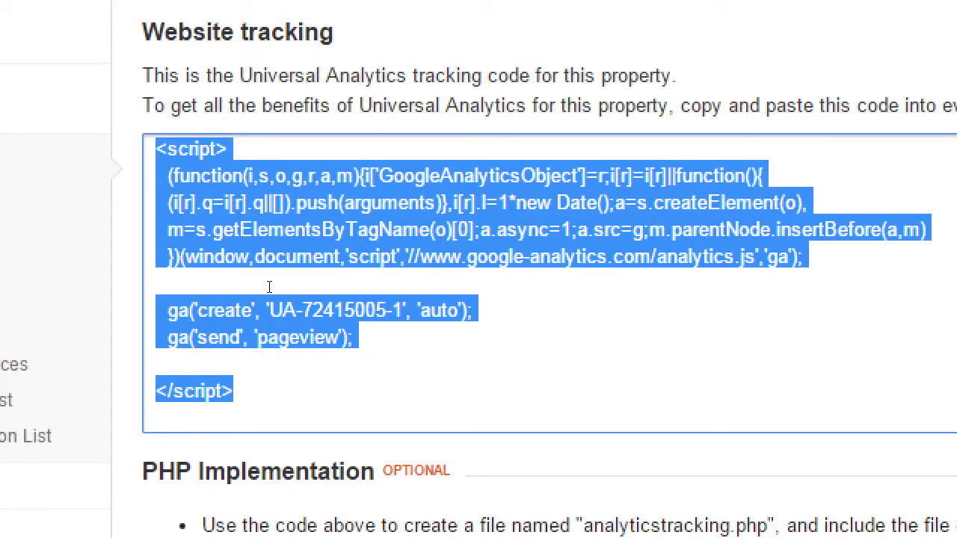
pyautogui.click(333, 359)
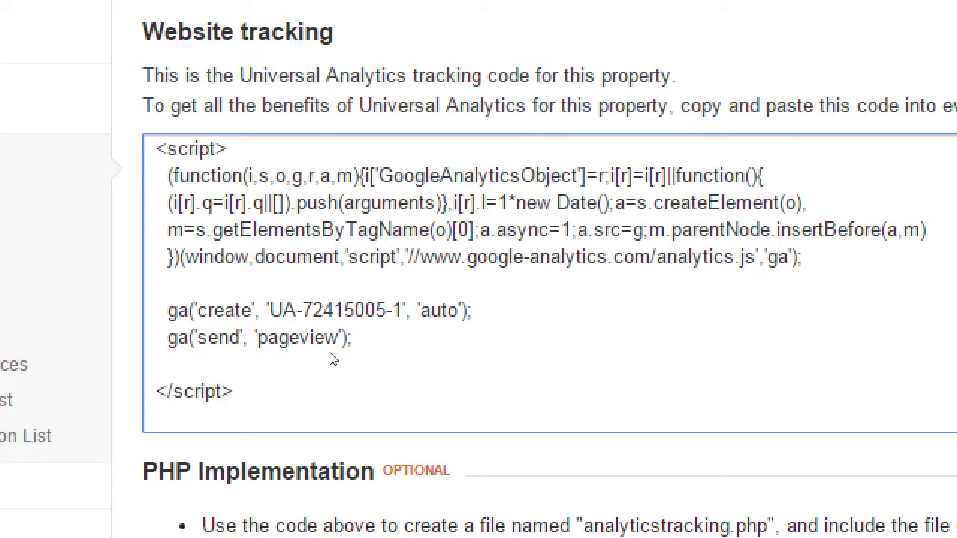
pyautogui.press('super+minus')
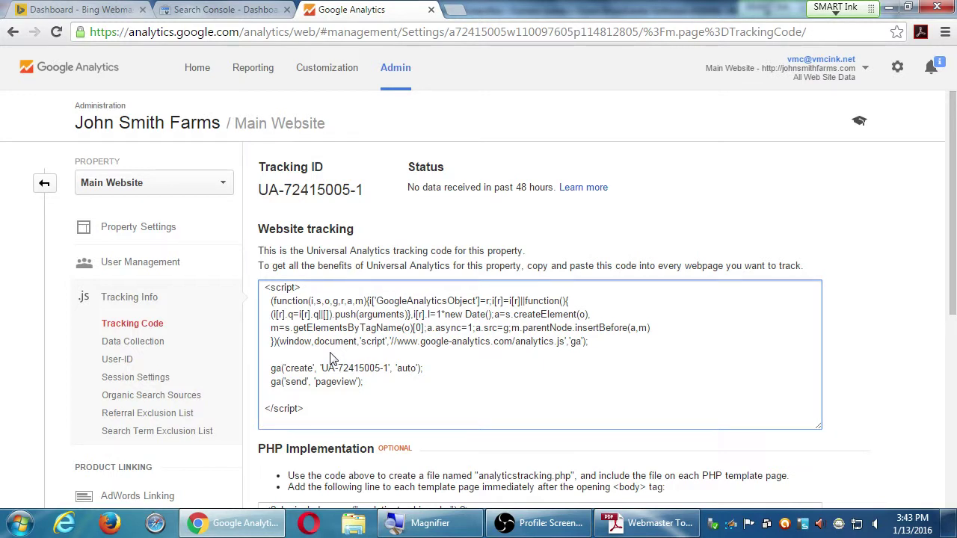
# Step: Review the optional implementation methods and the data-received status of the Main Website property
pyautogui.scroll(-5, 908, 322)
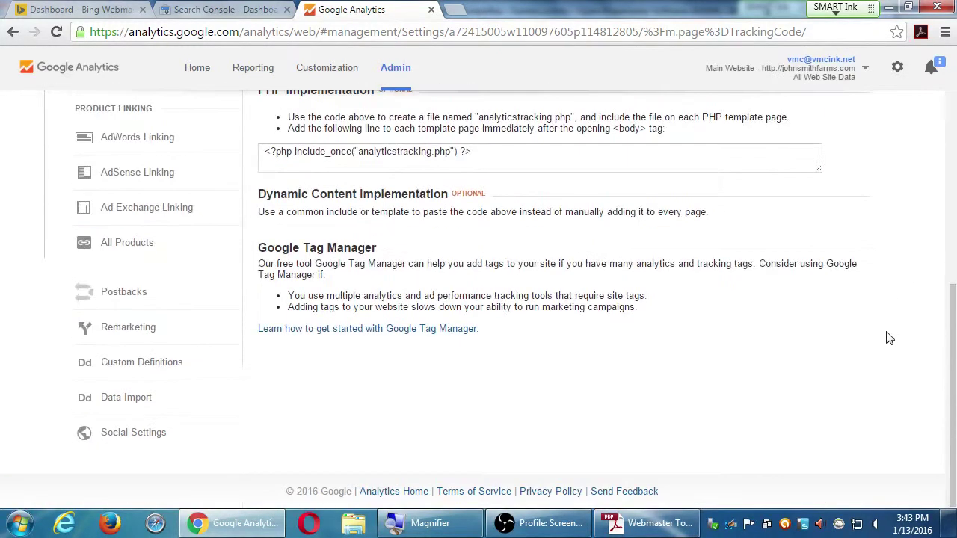
pyautogui.scroll(5, 378, 380)
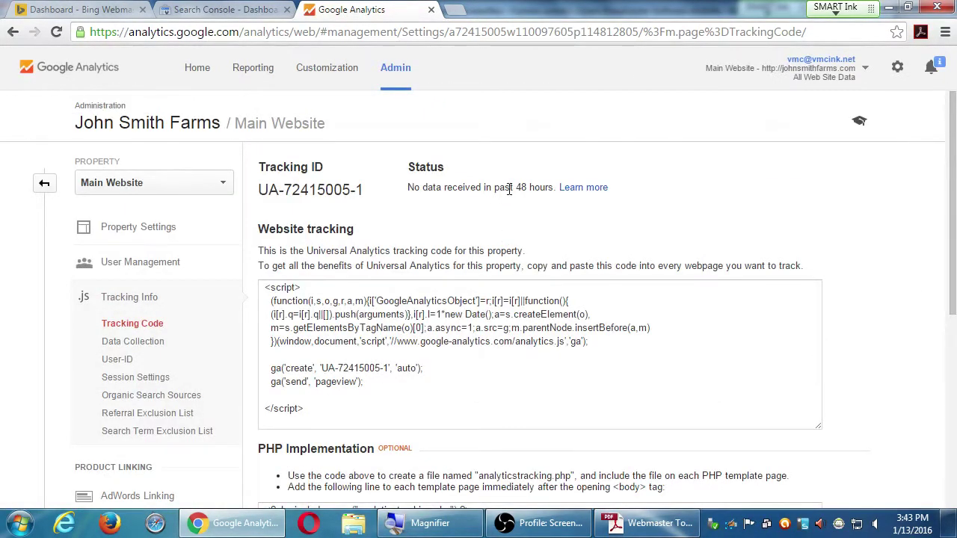
pyautogui.moveTo(506, 188); pyautogui.dragTo(532, 188)
pyautogui.click(516, 221)
# Step: Return to the John Smith Farms administration by way of the account list and look through its account settings
pyautogui.click(187, 72)
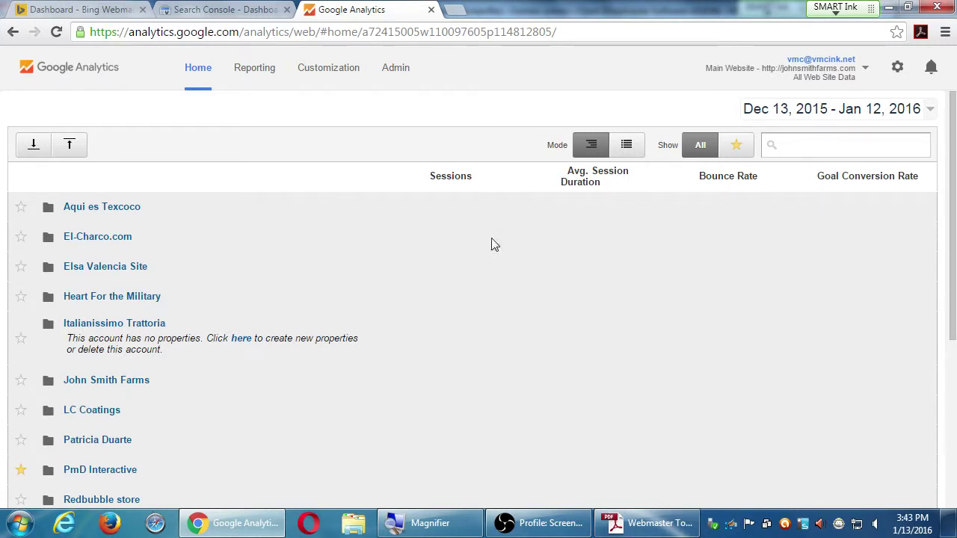
pyautogui.click(403, 71)
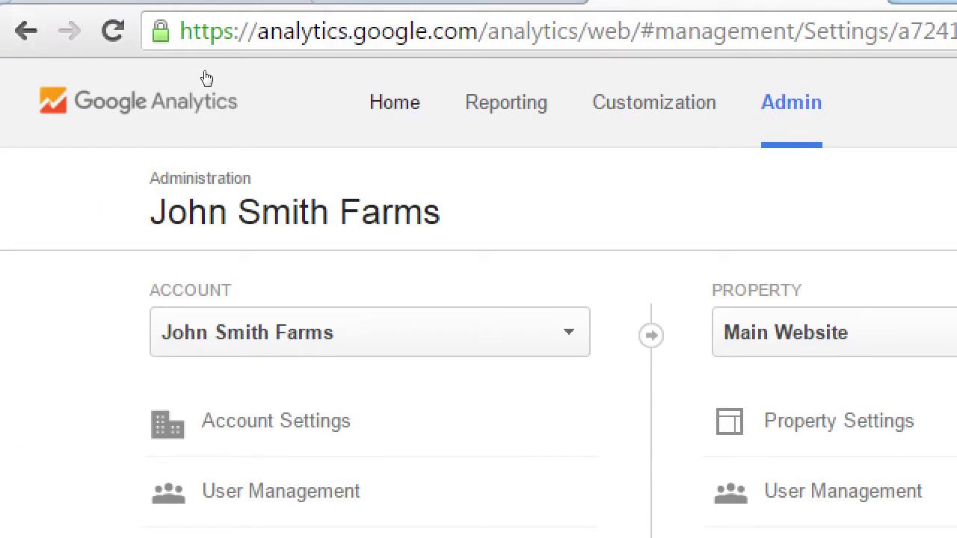
pyautogui.click(206, 78)
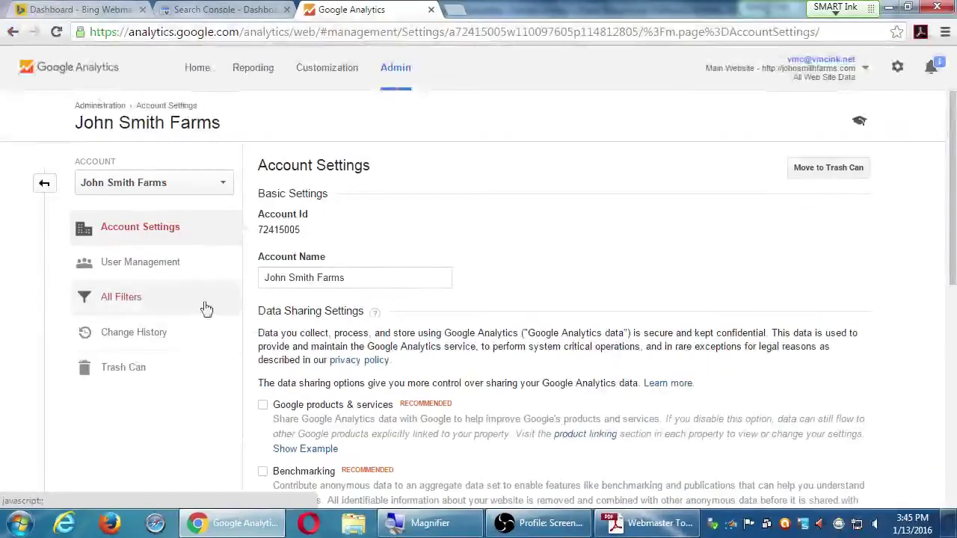
pyautogui.scroll(-3, 508, 309)
pyautogui.scroll(2, 503, 310)
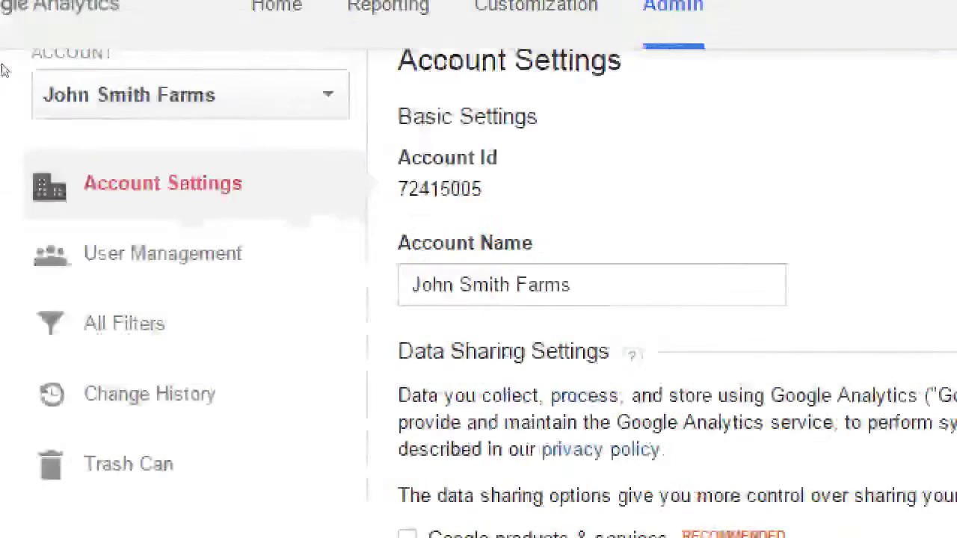
pyautogui.scroll(-1, 116, 185)
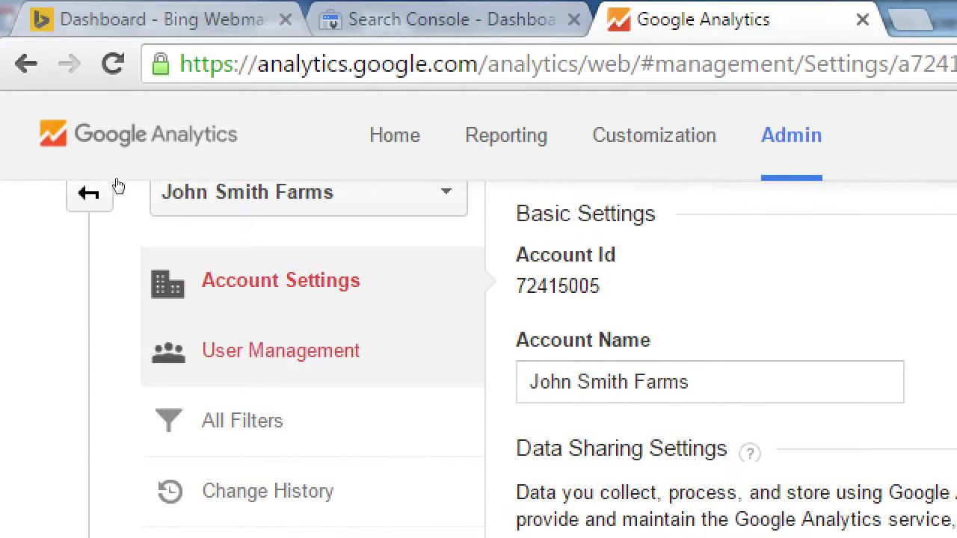
pyautogui.scroll(2, 142, 205)
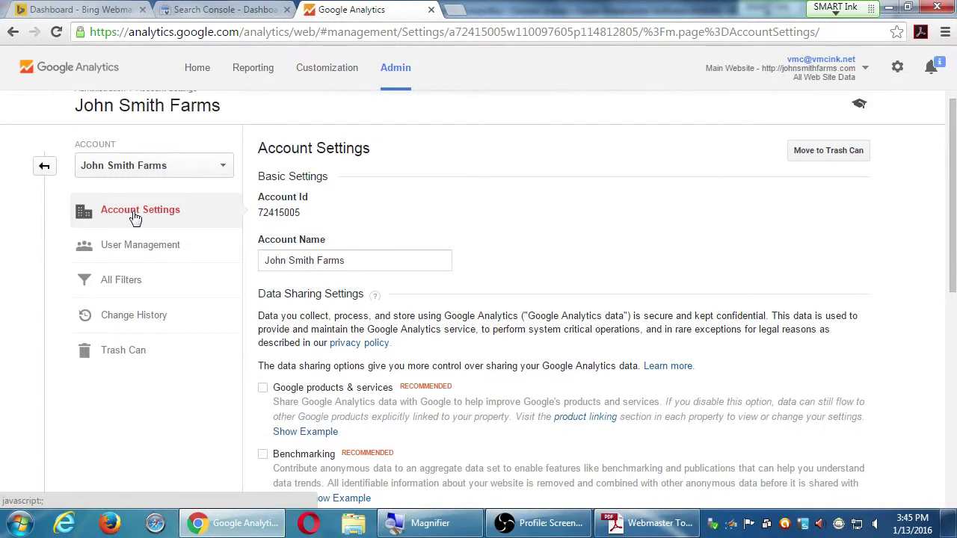
pyautogui.click(46, 171)
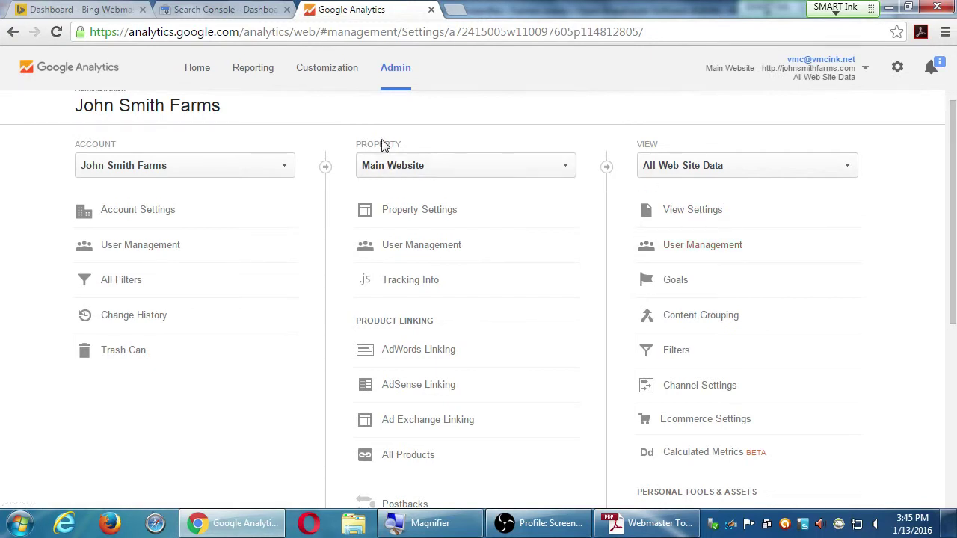
# Step: View the user management permissions of the Main Website property and return to the administration overview
pyautogui.moveTo(373, 145); pyautogui.dragTo(418, 148)
pyautogui.click(419, 245)
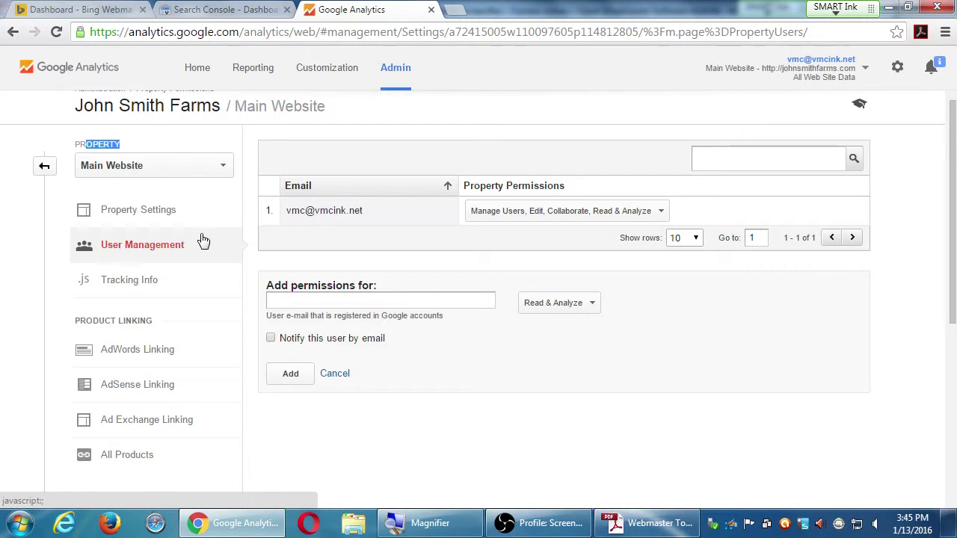
pyautogui.click(52, 175)
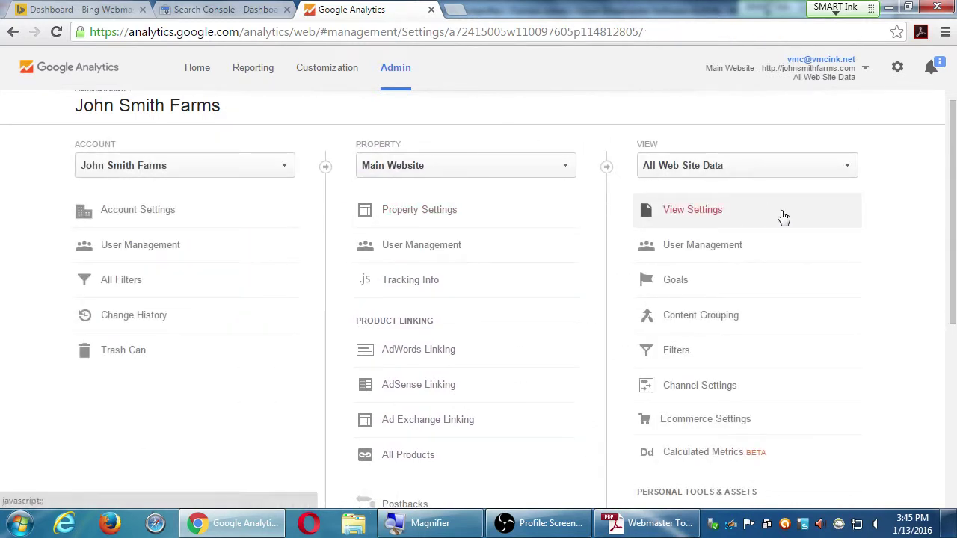
# Step: Look through the property and view options available in the John Smith Farms administration overview
pyautogui.scroll(-2, 682, 364)
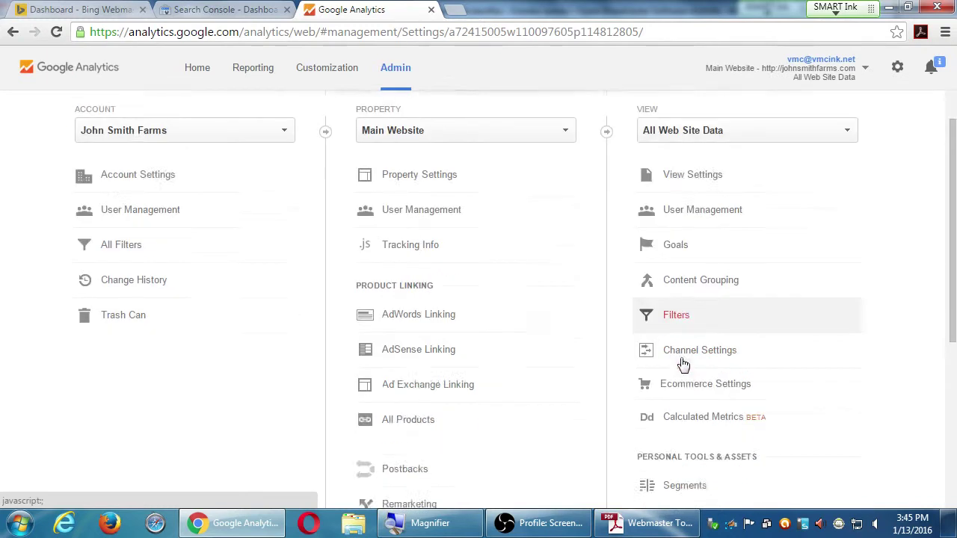
pyautogui.scroll(-3, 822, 384)
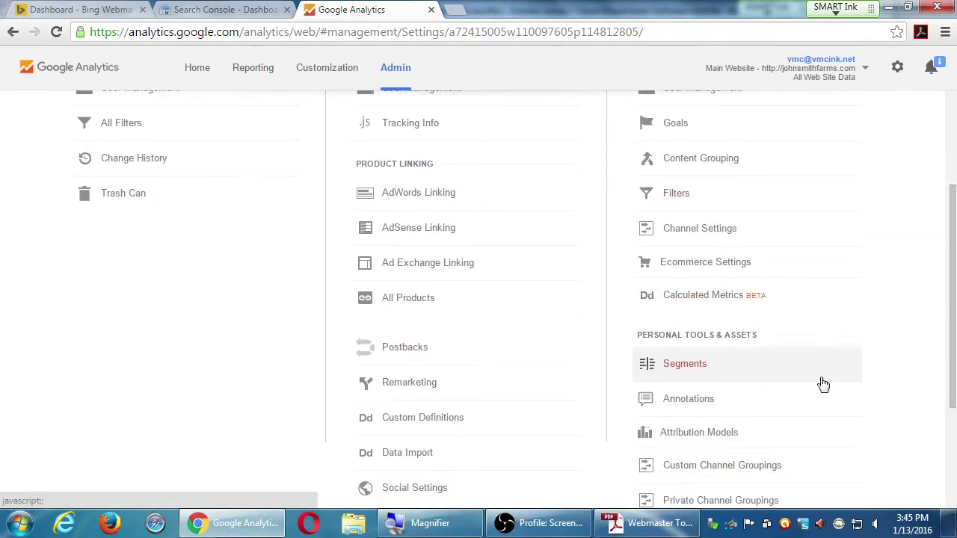
pyautogui.scroll(5, 820, 384)
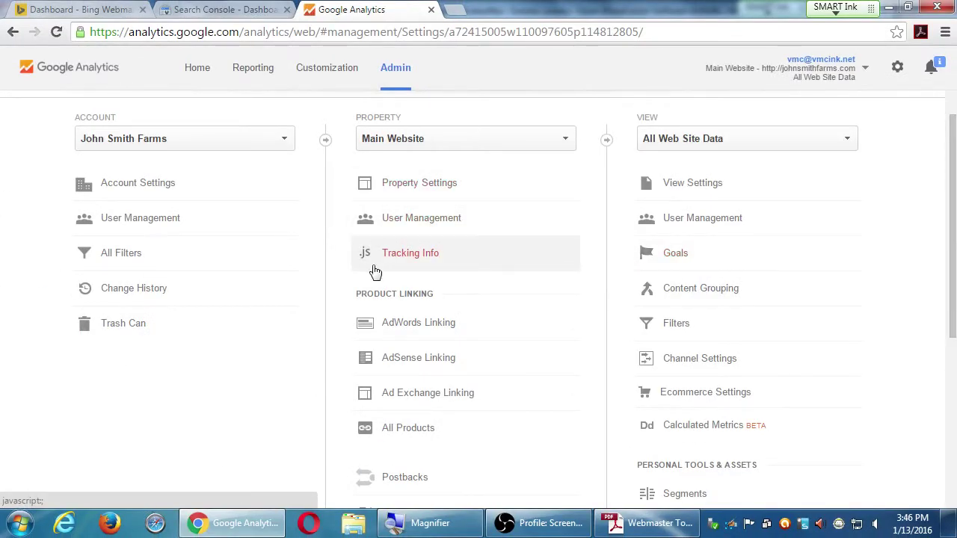
pyautogui.scroll(1, 372, 272)
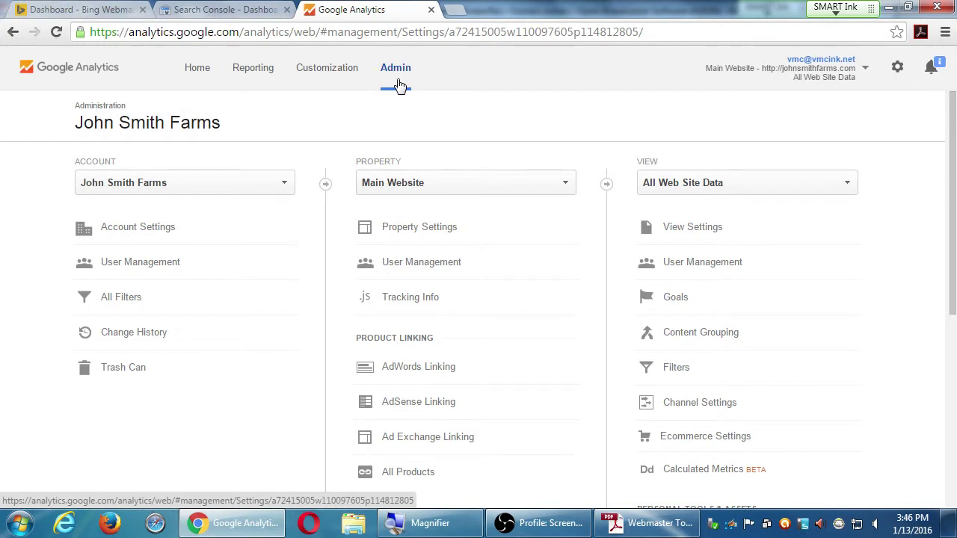
# Step: Reopen the tracking code in the tracking info of the Main Website property
pyautogui.moveTo(373, 161); pyautogui.dragTo(421, 160)
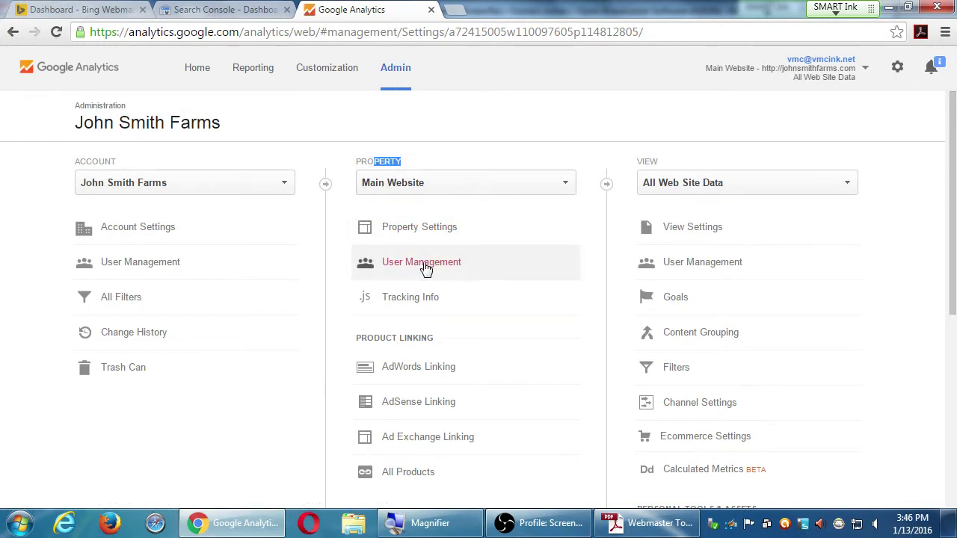
pyautogui.click(406, 308)
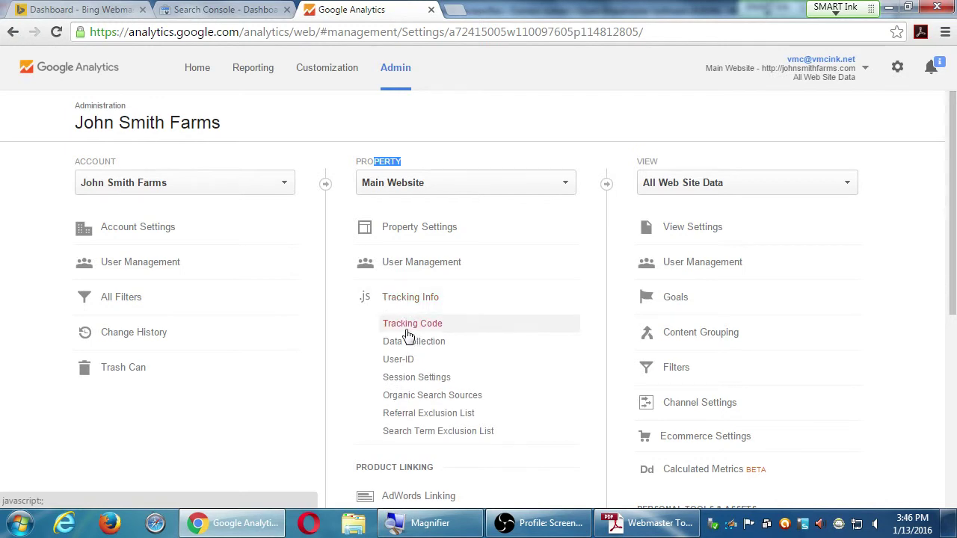
pyautogui.click(408, 335)
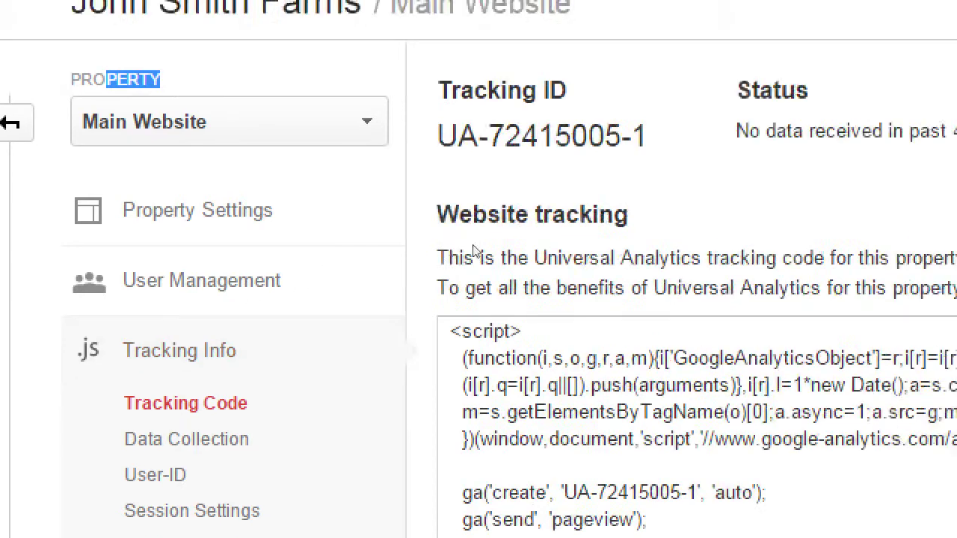
# Step: Examine the data-received status and the tracking ID of the Main Website property
pyautogui.moveTo(637, 179); pyautogui.dragTo(551, 180)
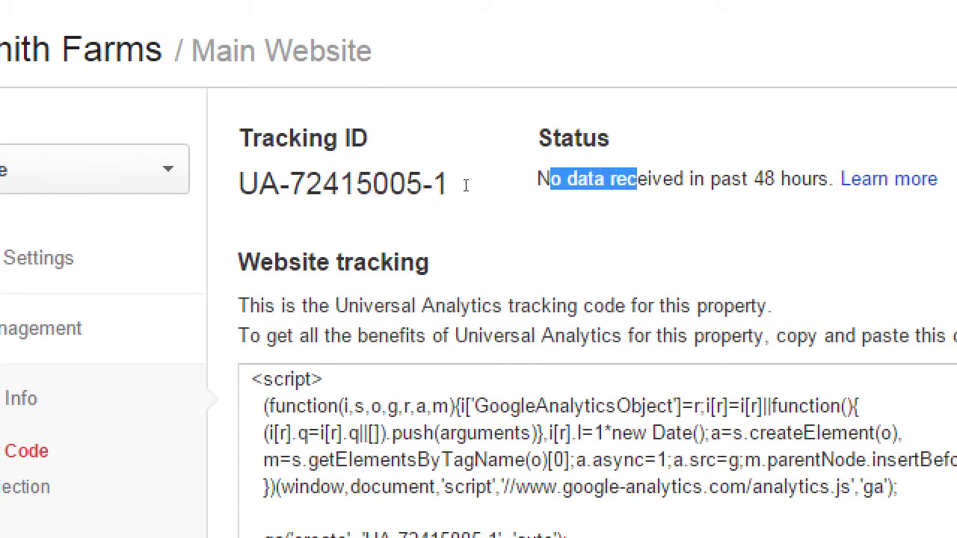
pyautogui.moveTo(465, 185); pyautogui.dragTo(484, 184)
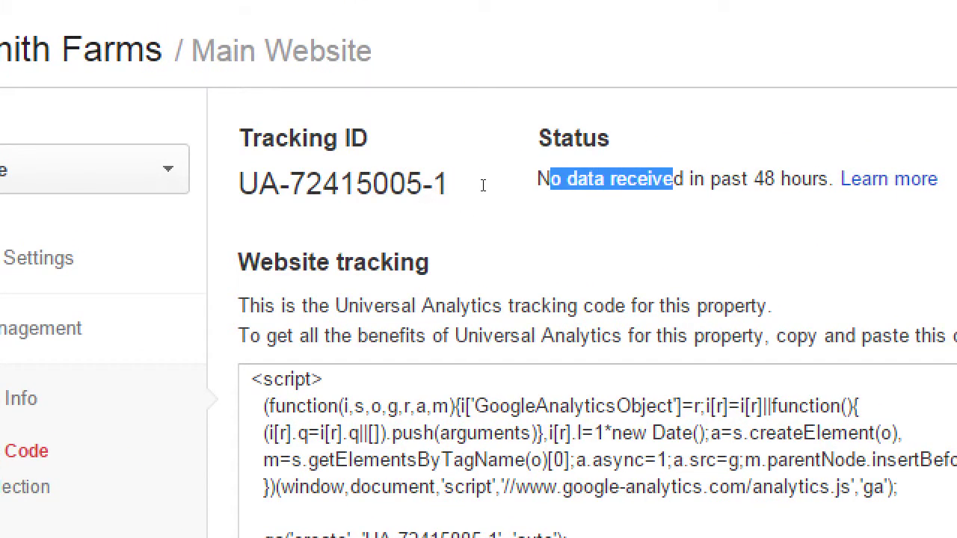
pyautogui.click(492, 183)
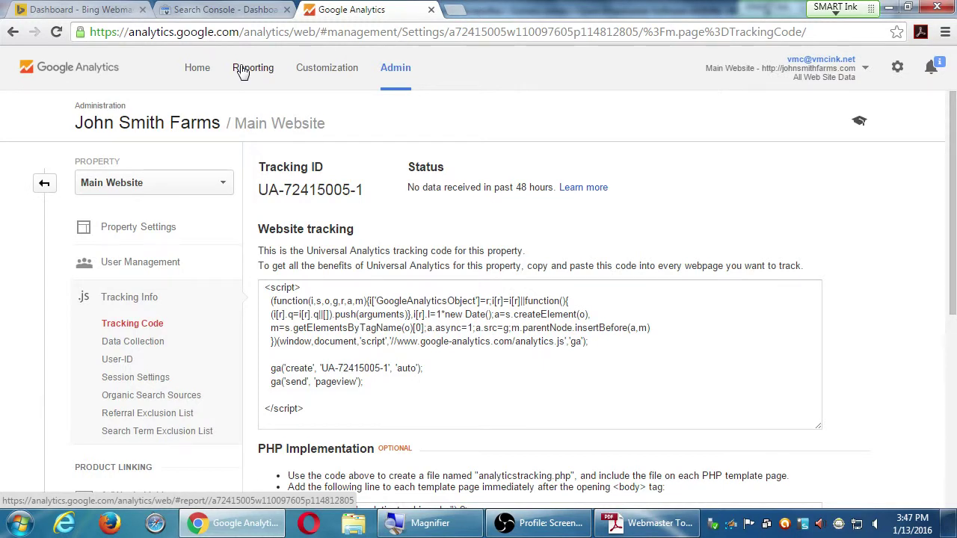
# Step: Go to the account list, return to the John Smith Farms administration, and open the Main Website property's tracking code again
pyautogui.click(199, 70)
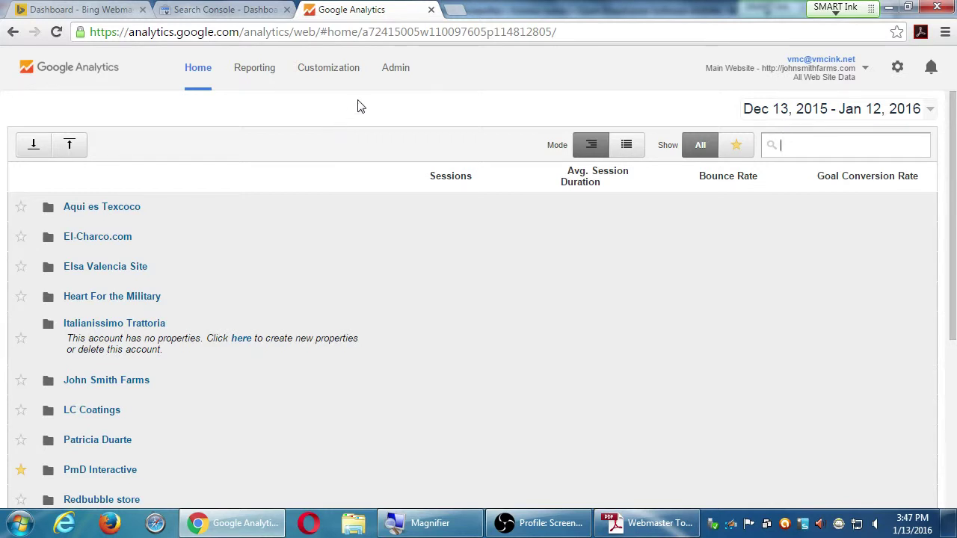
pyautogui.click(396, 71)
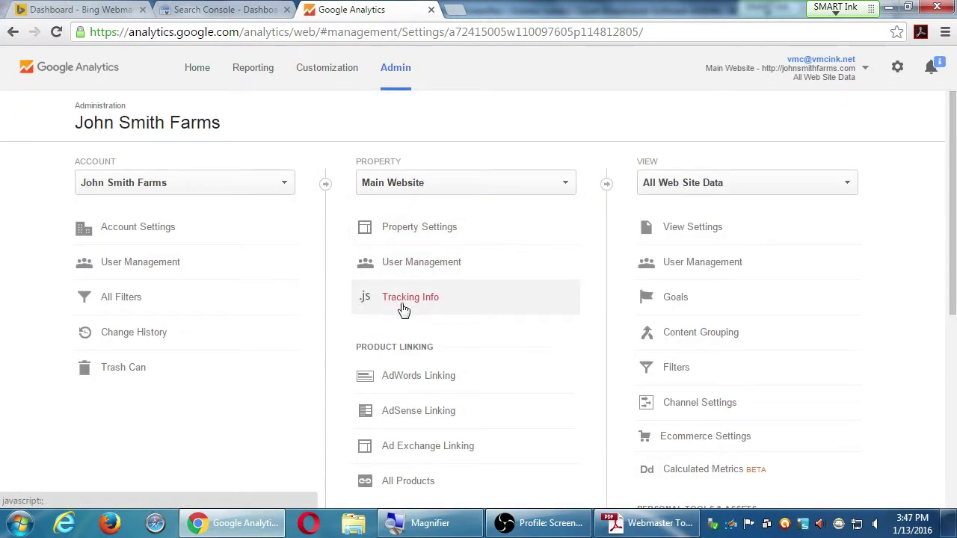
pyautogui.click(398, 303)
pyautogui.click(404, 326)
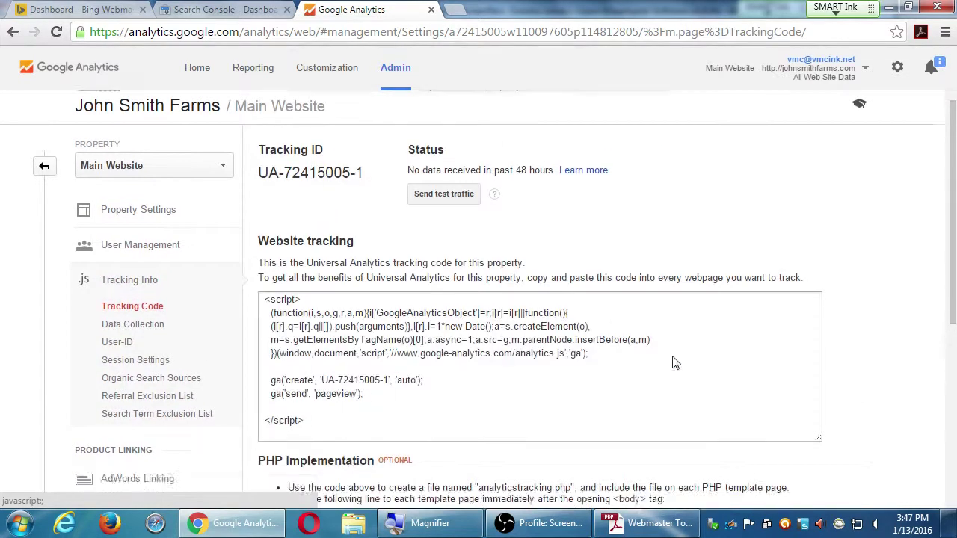
# Step: Review the optional PHP include line and highlight the full website tracking script, clearing the selection after reading
pyautogui.scroll(-3, 679, 363)
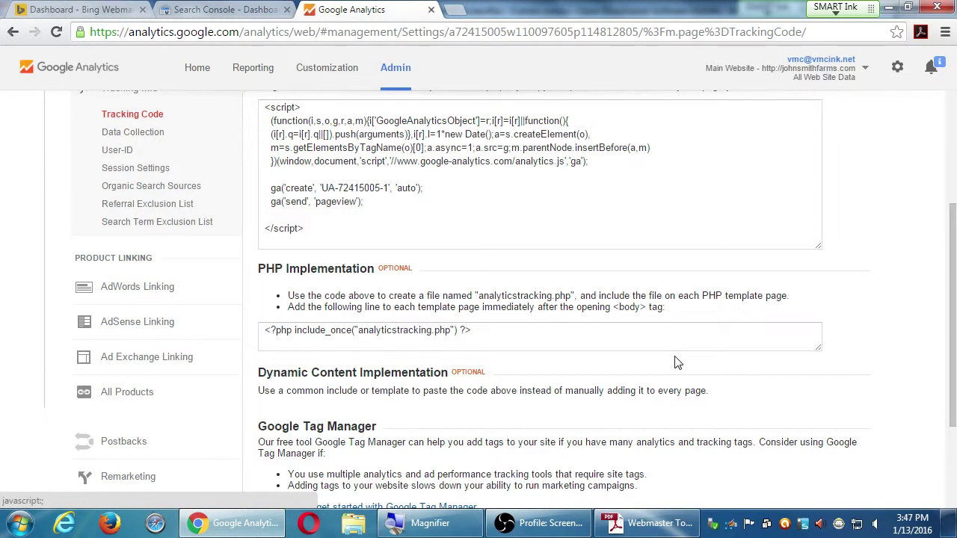
pyautogui.moveTo(501, 338); pyautogui.dragTo(262, 334)
pyautogui.scroll(2, 299, 305)
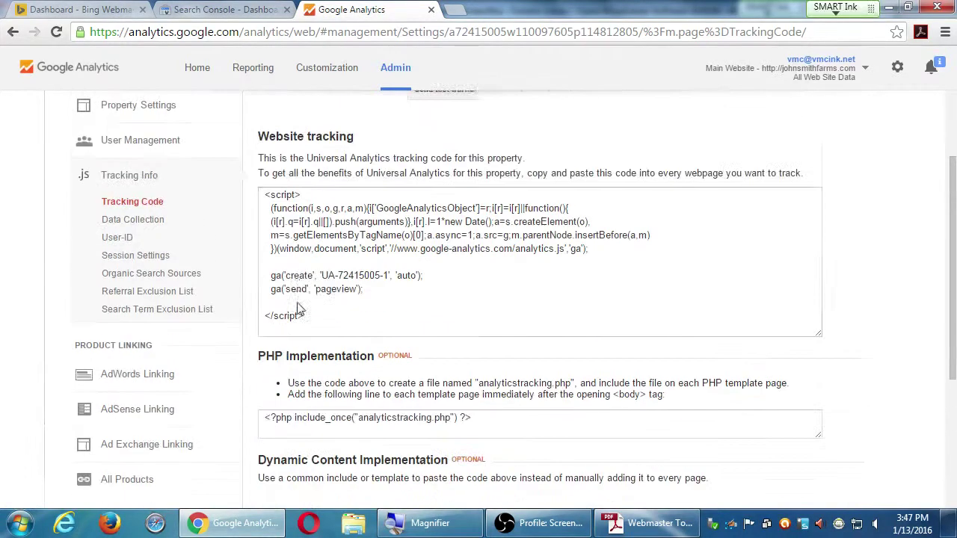
pyautogui.moveTo(340, 334); pyautogui.dragTo(296, 226)
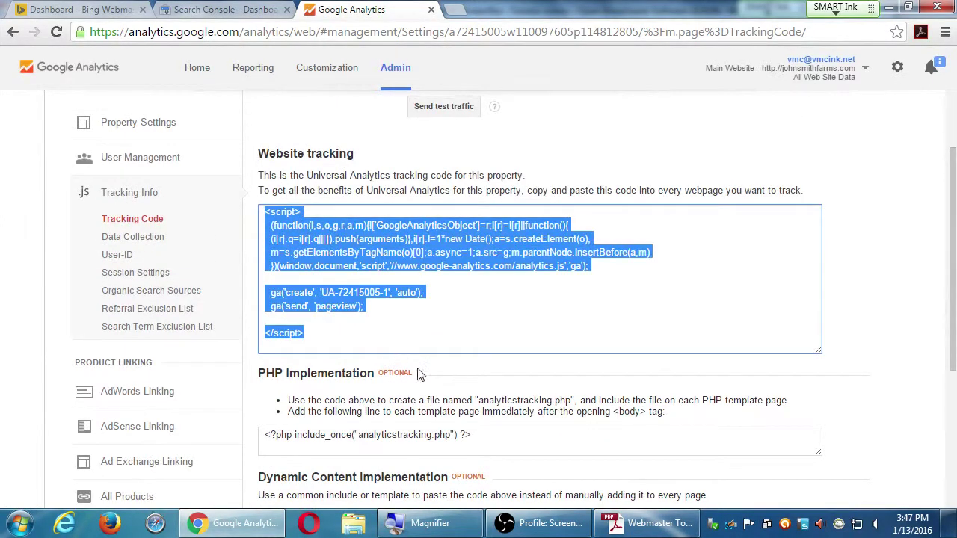
pyautogui.click(484, 428)
pyautogui.click(490, 318)
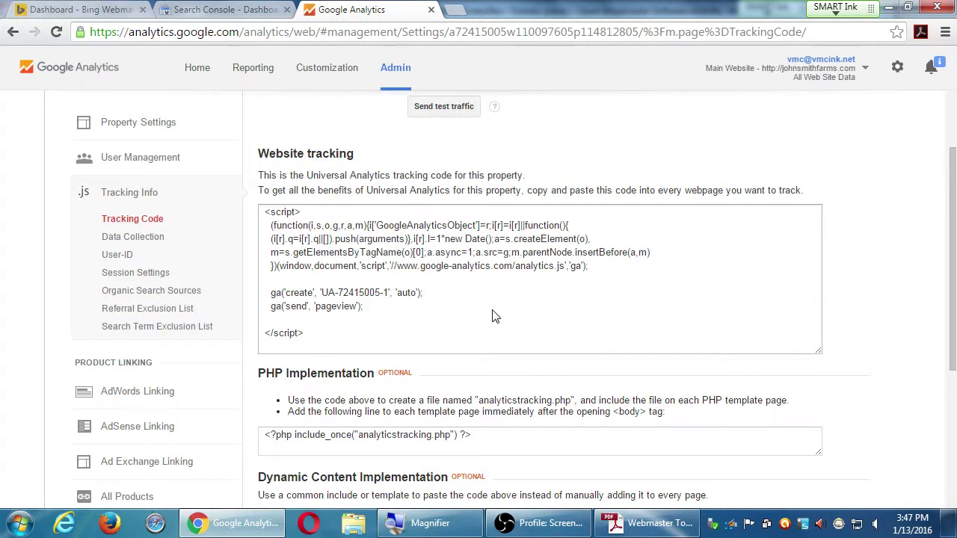
pyautogui.scroll(2, 578, 311)
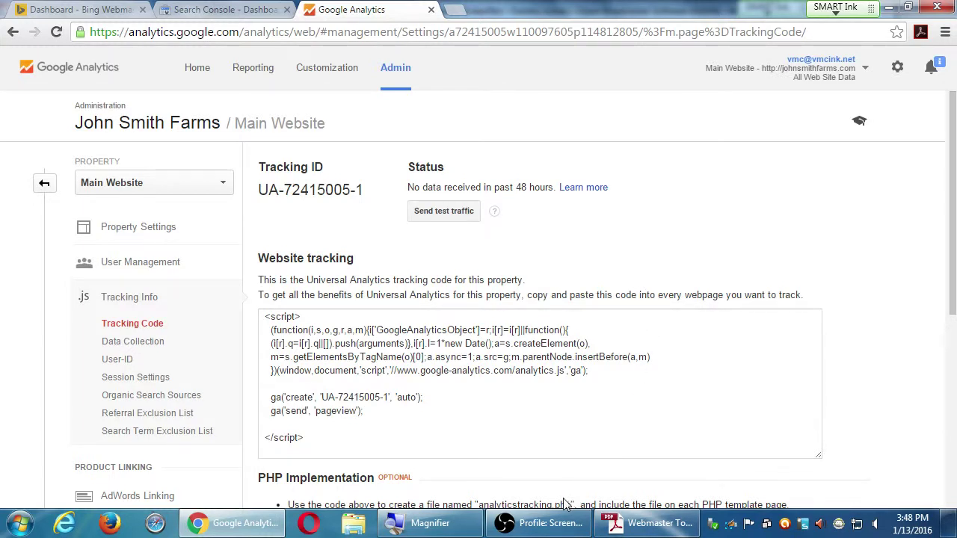
pyautogui.click(562, 527)
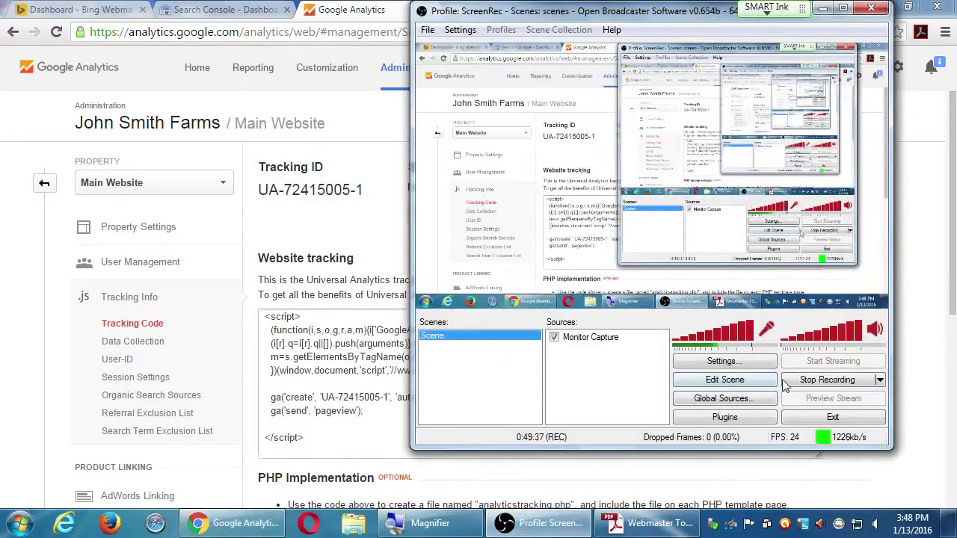